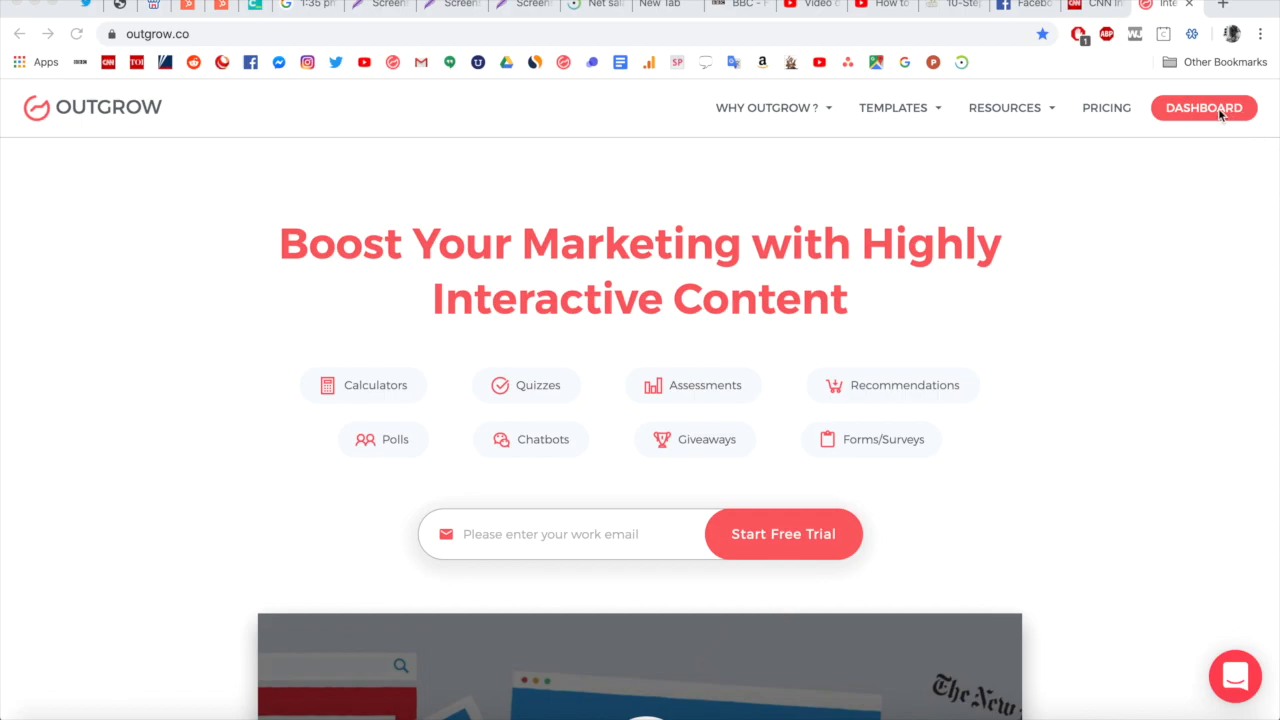
# Open the account dashboard and start creating new content of the Giveaway type.
pyautogui.click(1137, 250)
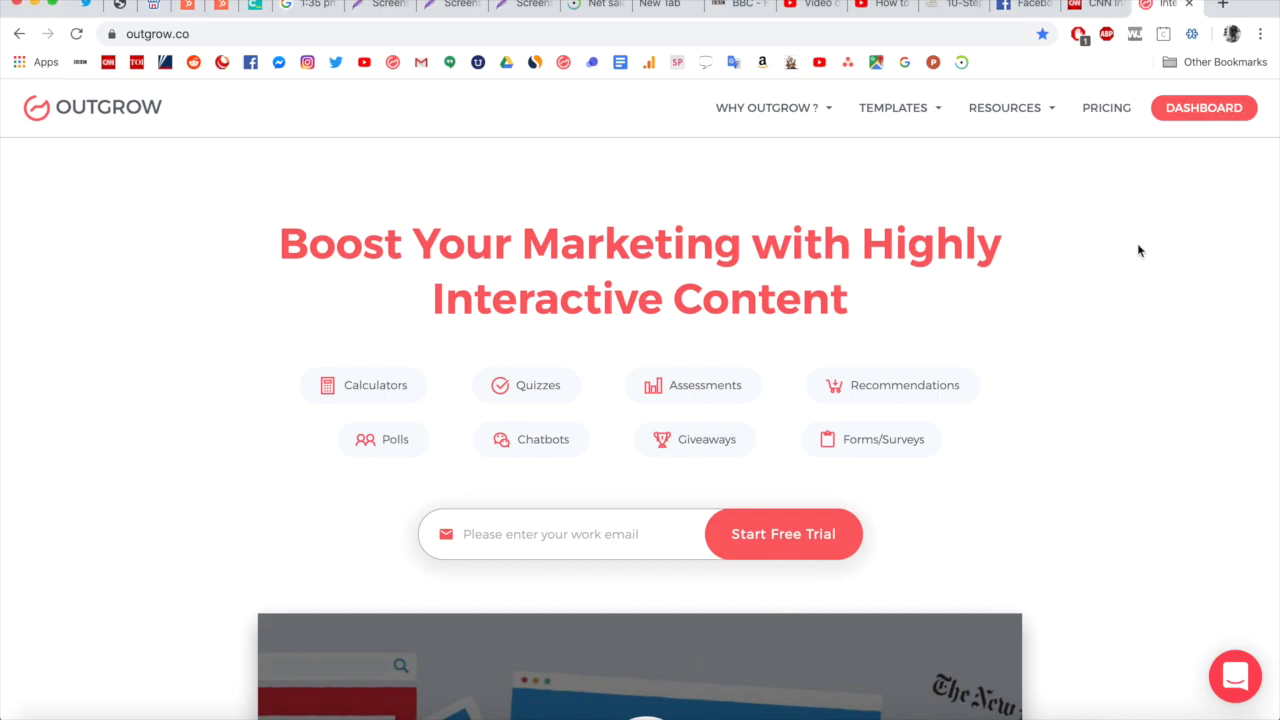
pyautogui.moveTo(911, 111)
pyautogui.click(1195, 114)
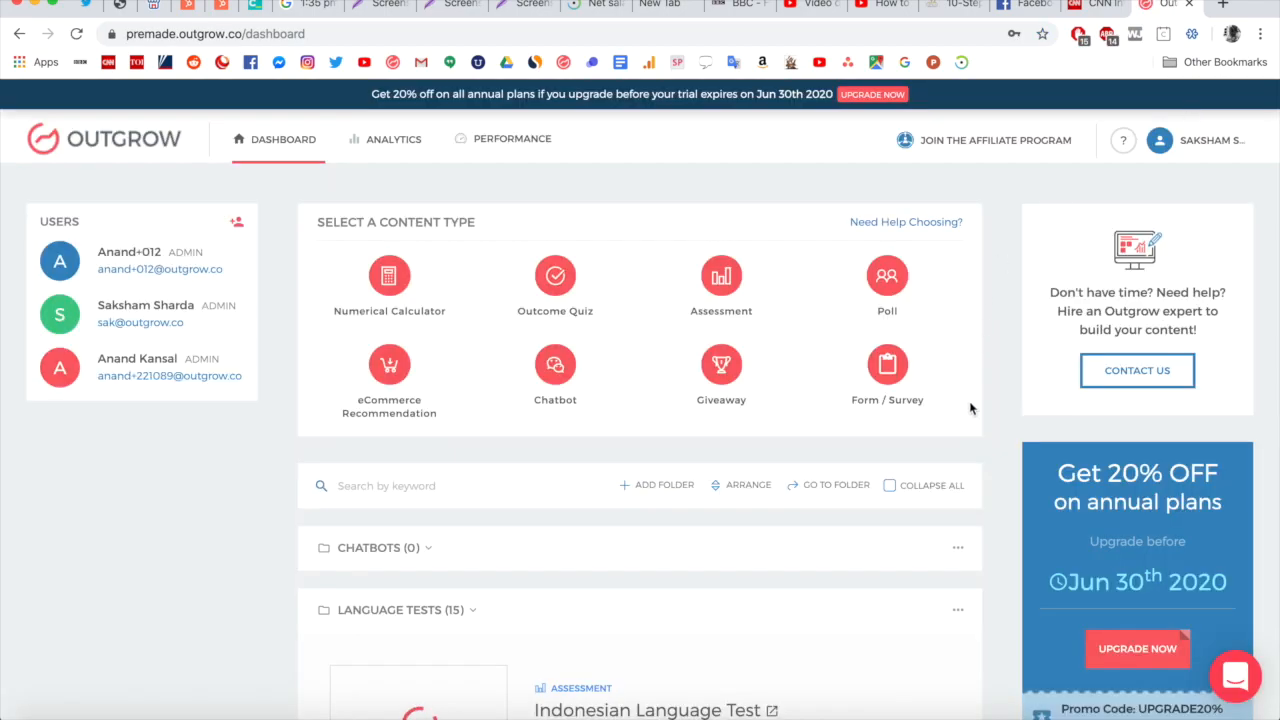
pyautogui.moveTo(712, 372)
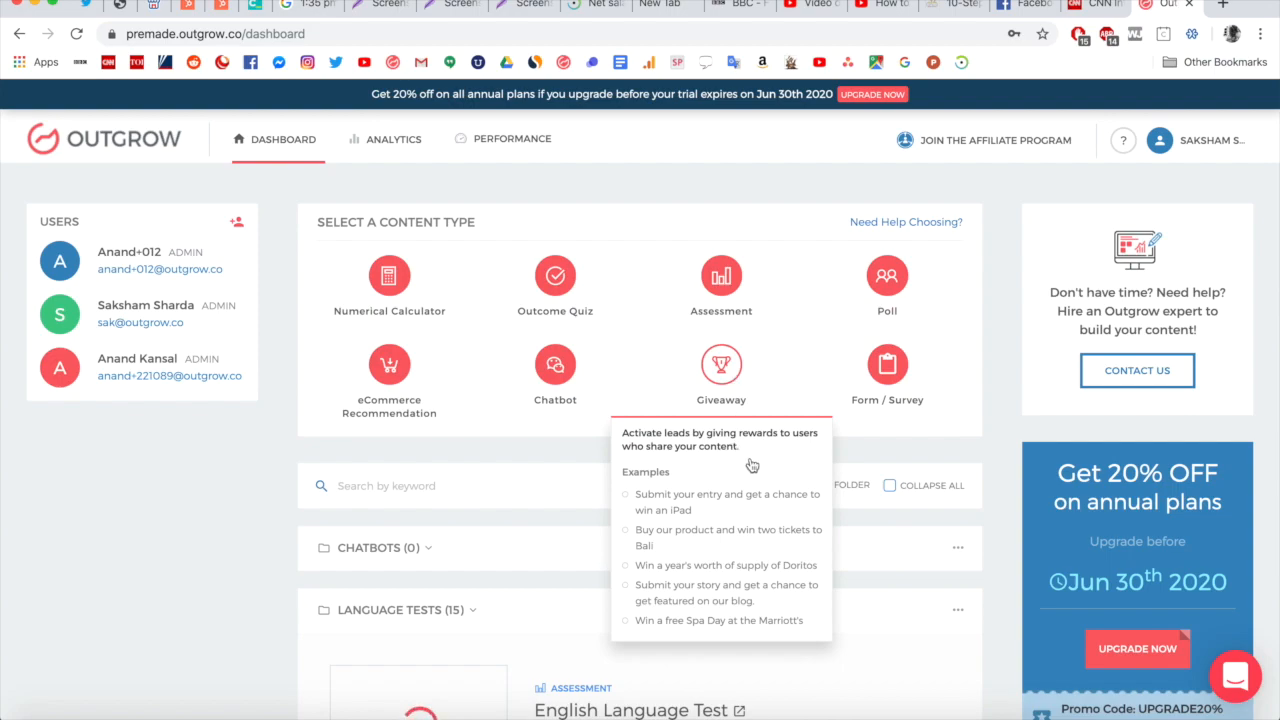
pyautogui.click(727, 372)
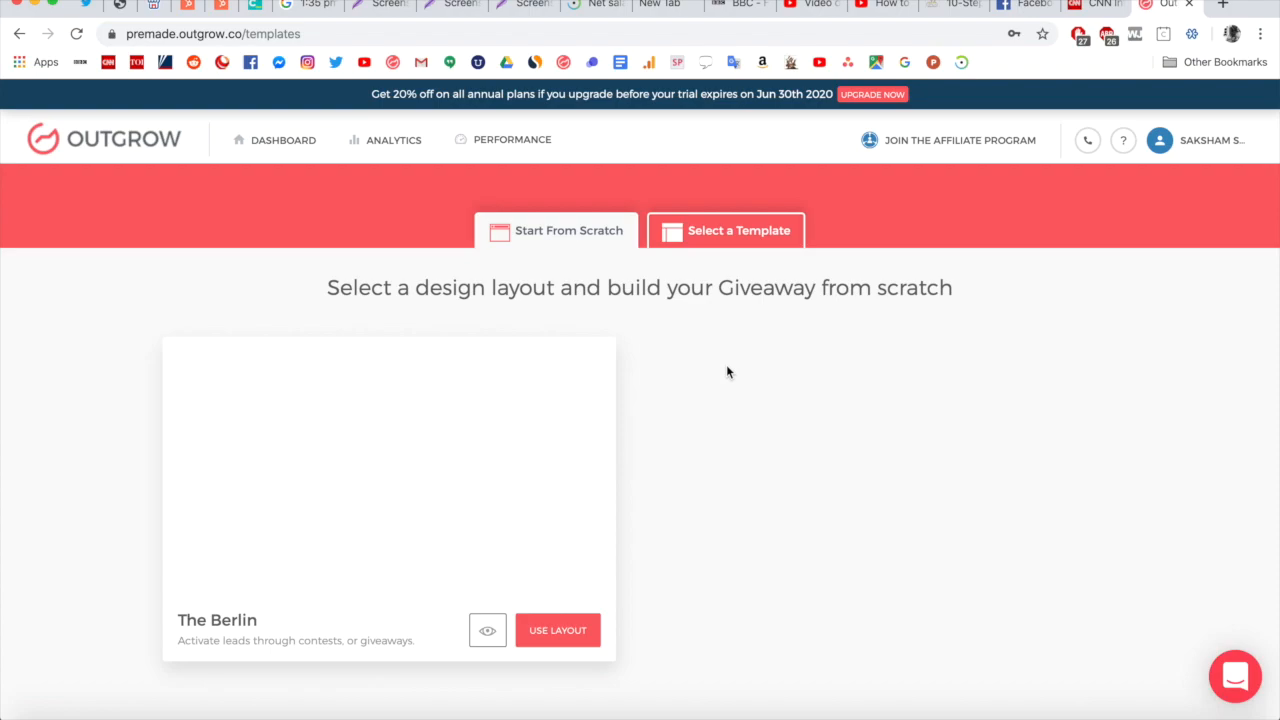
# Preview The Berlin giveaway layout and return to the layout selection page.
pyautogui.scroll(-2, 720, 537)
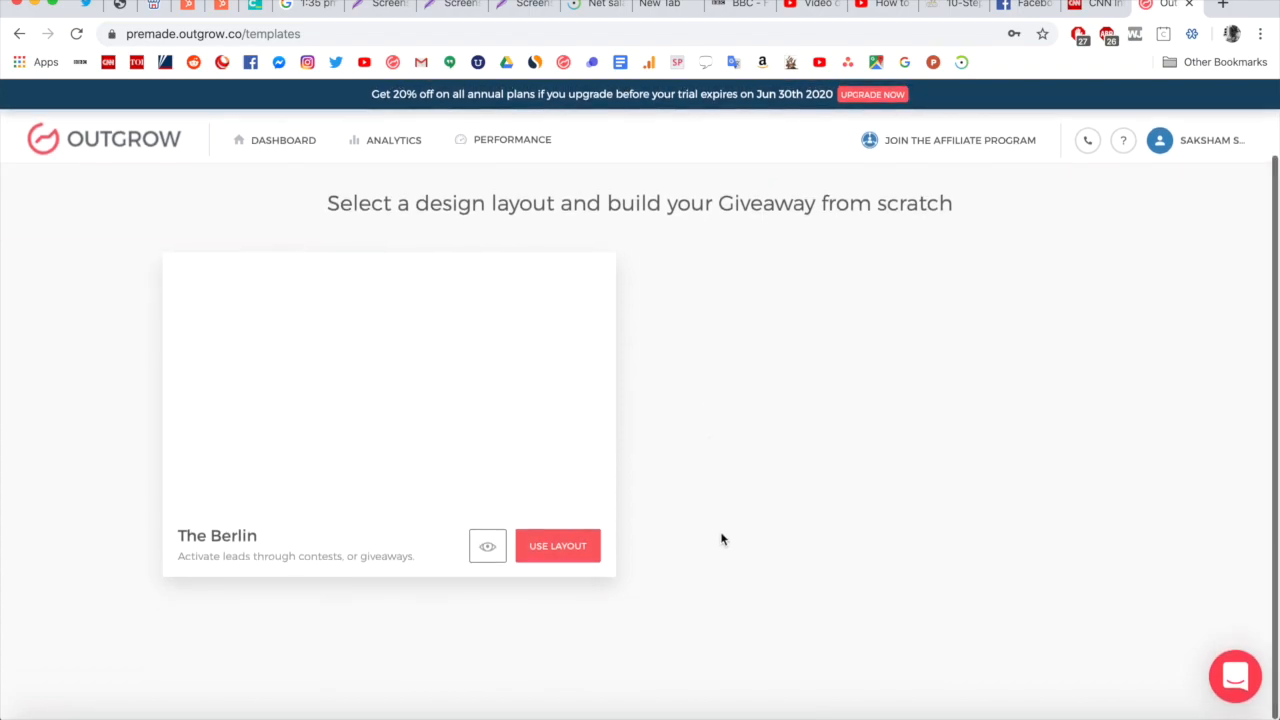
pyautogui.click(487, 549)
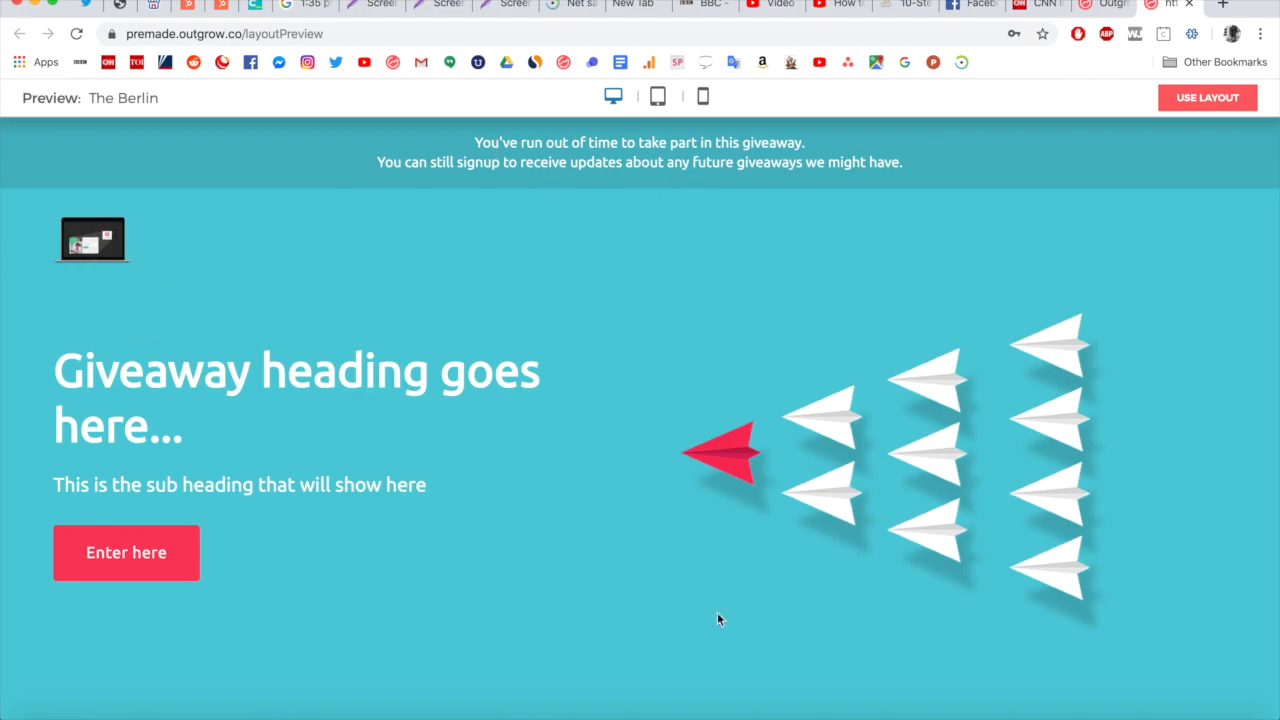
pyautogui.hotkey('ctrl', 'shift', 'Tab')
pyautogui.click(568, 555)
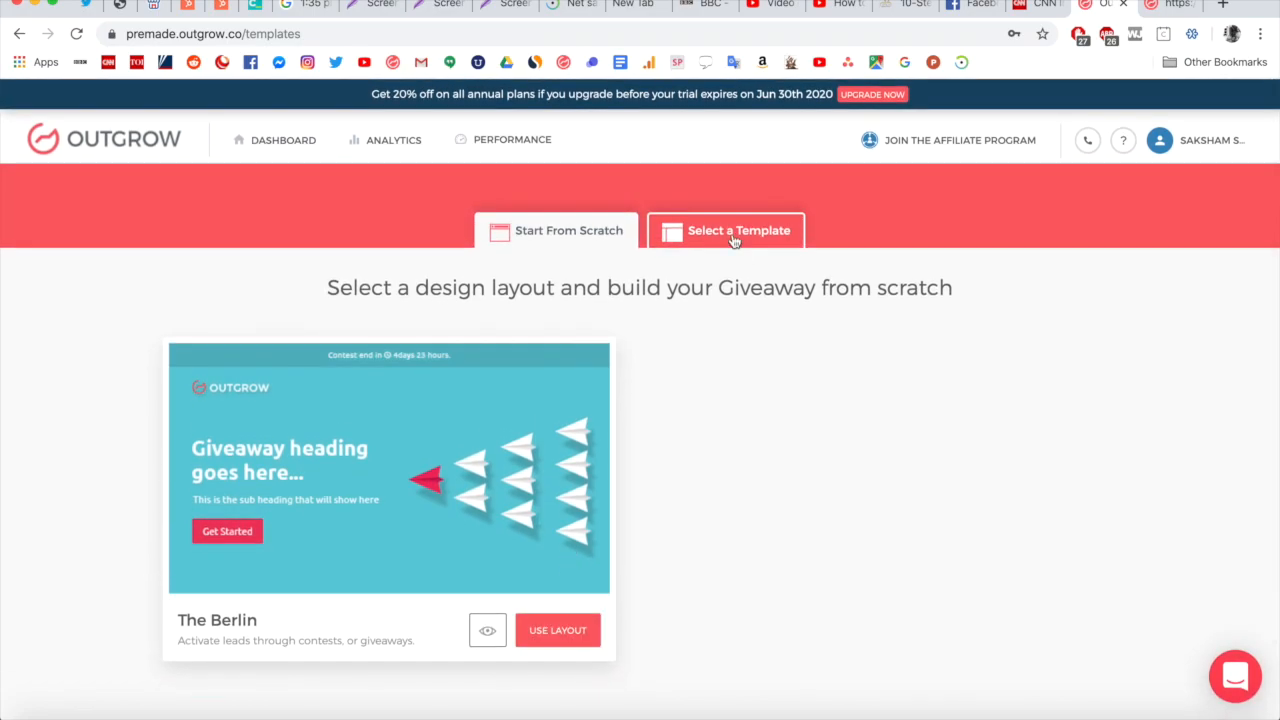
# Open the giveaway template library and view the Marketing & Advertising templates, including Giveaway Coupon Template and Outgrow Instagram Hashtag Contest.
pyautogui.click(732, 233)
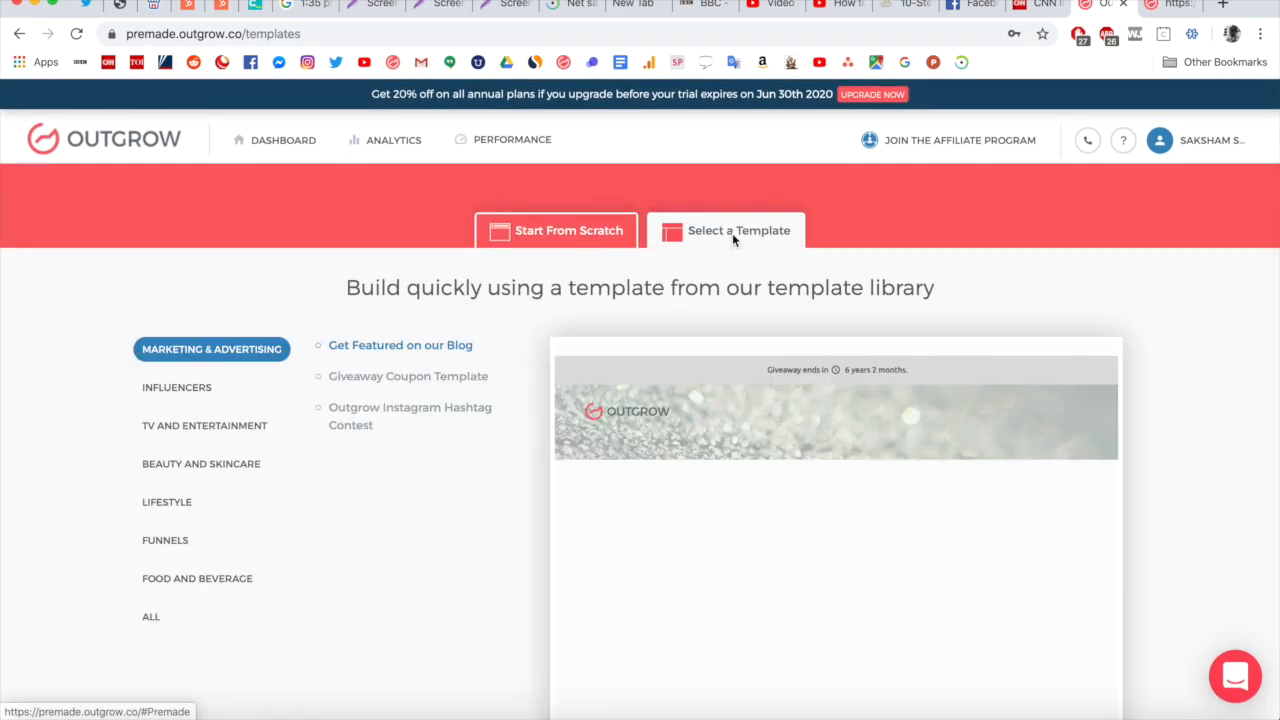
pyautogui.scroll(-3, 521, 482)
pyautogui.scroll(2, 521, 482)
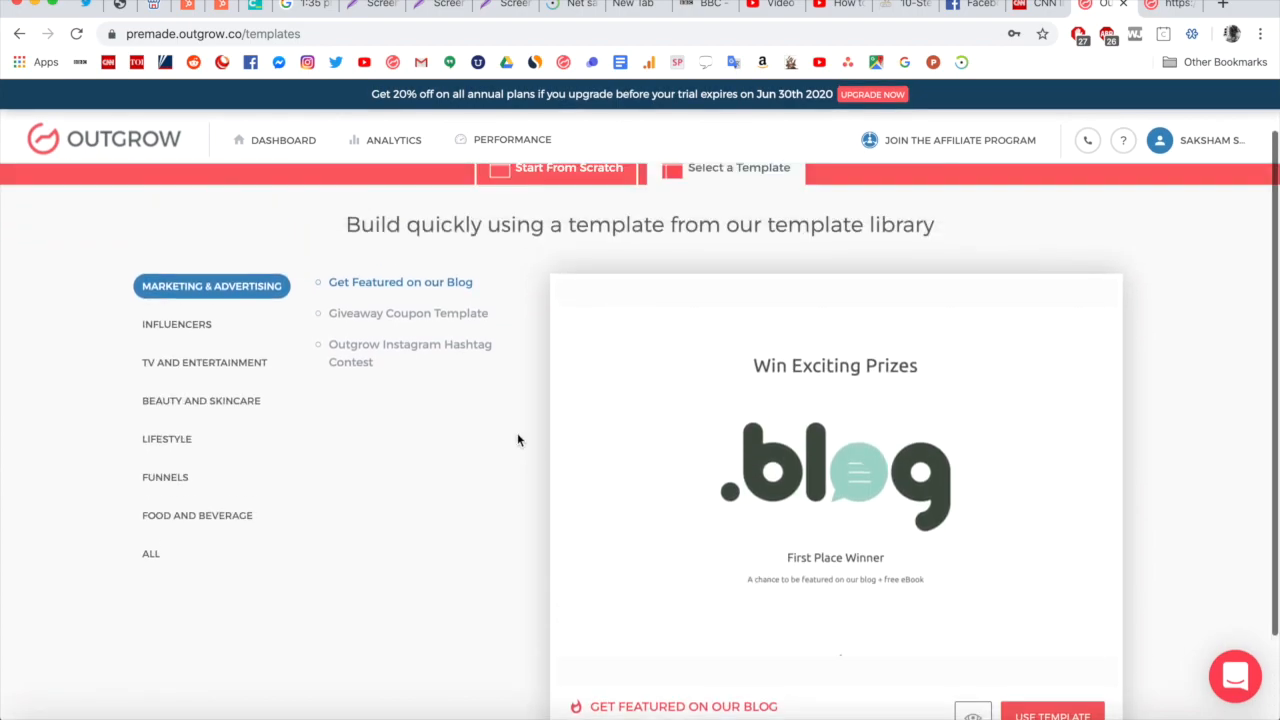
pyautogui.scroll(-2, 500, 370)
pyautogui.scroll(1, 500, 370)
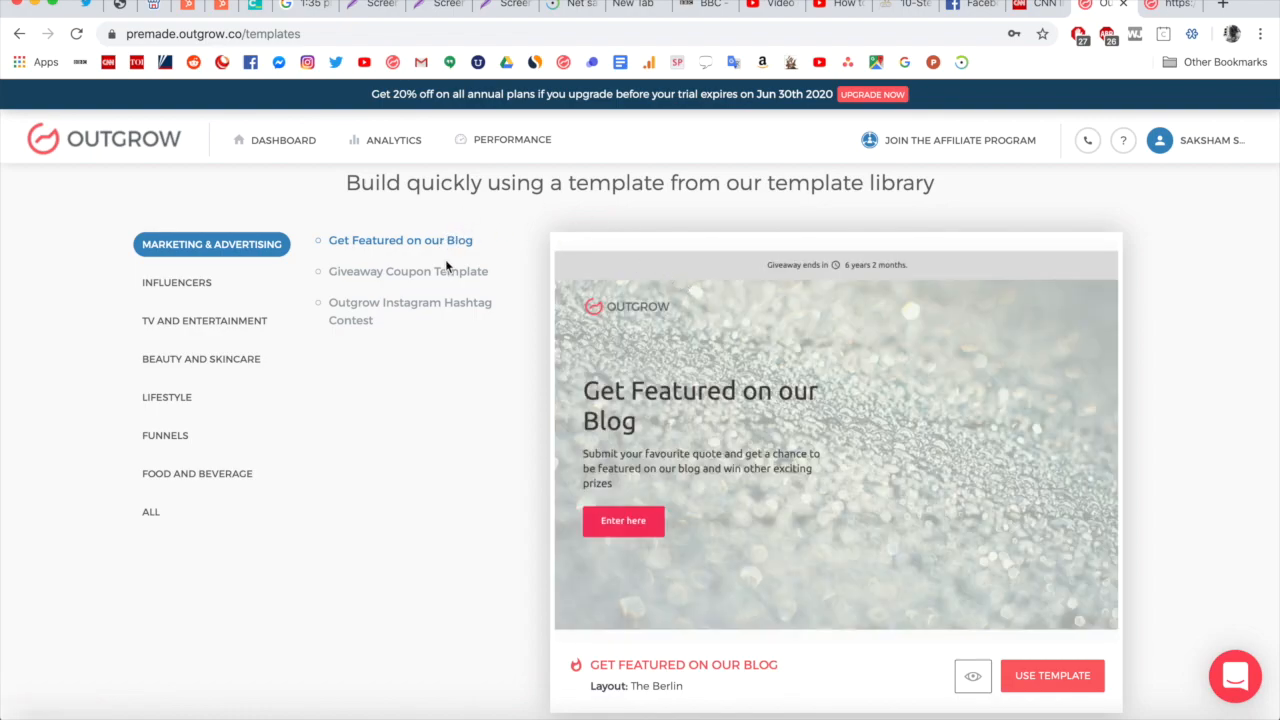
pyautogui.click(447, 272)
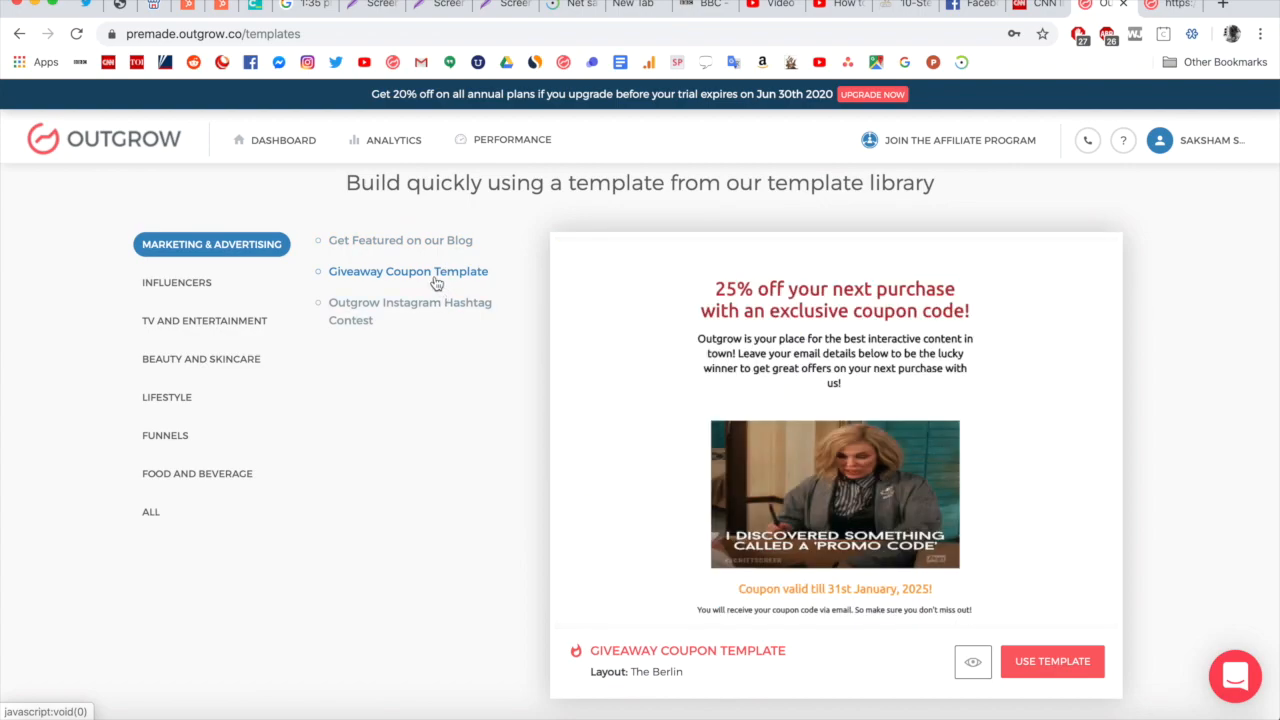
pyautogui.click(425, 317)
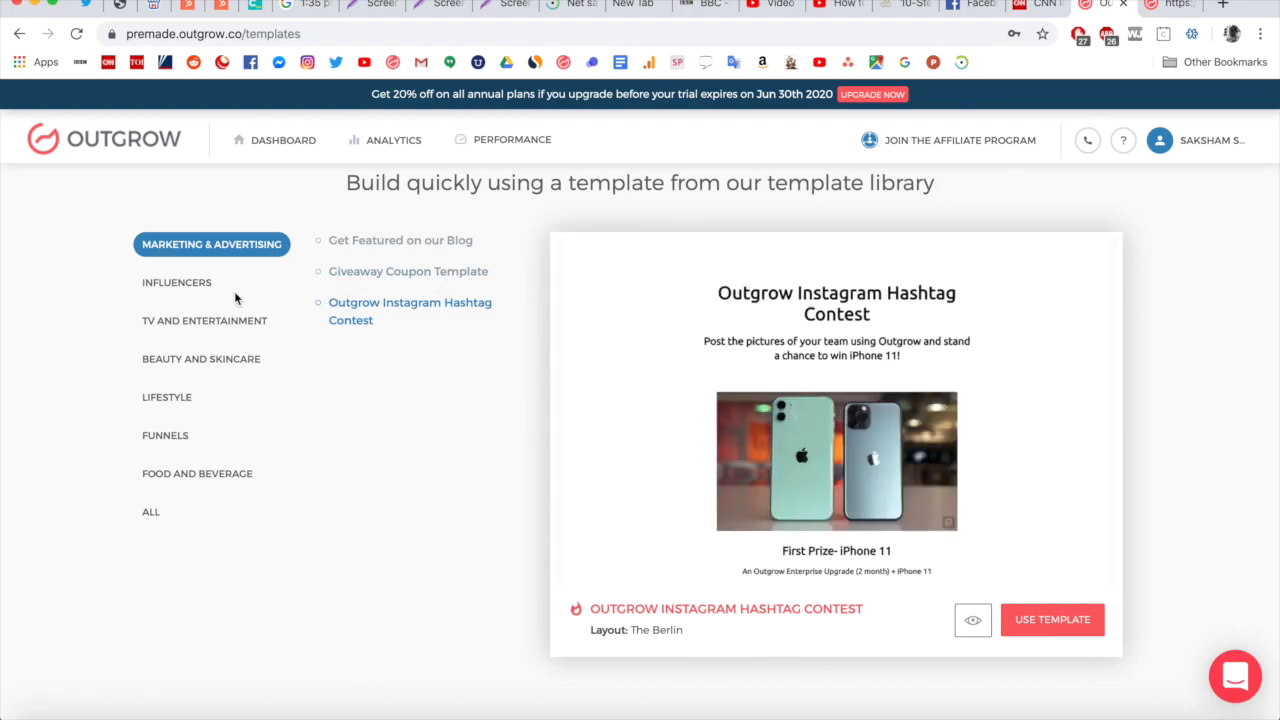
# Browse the giveaway templates in the other categories, from Influencers and TV and Entertainment through Food and Beverage to All.
pyautogui.click(188, 284)
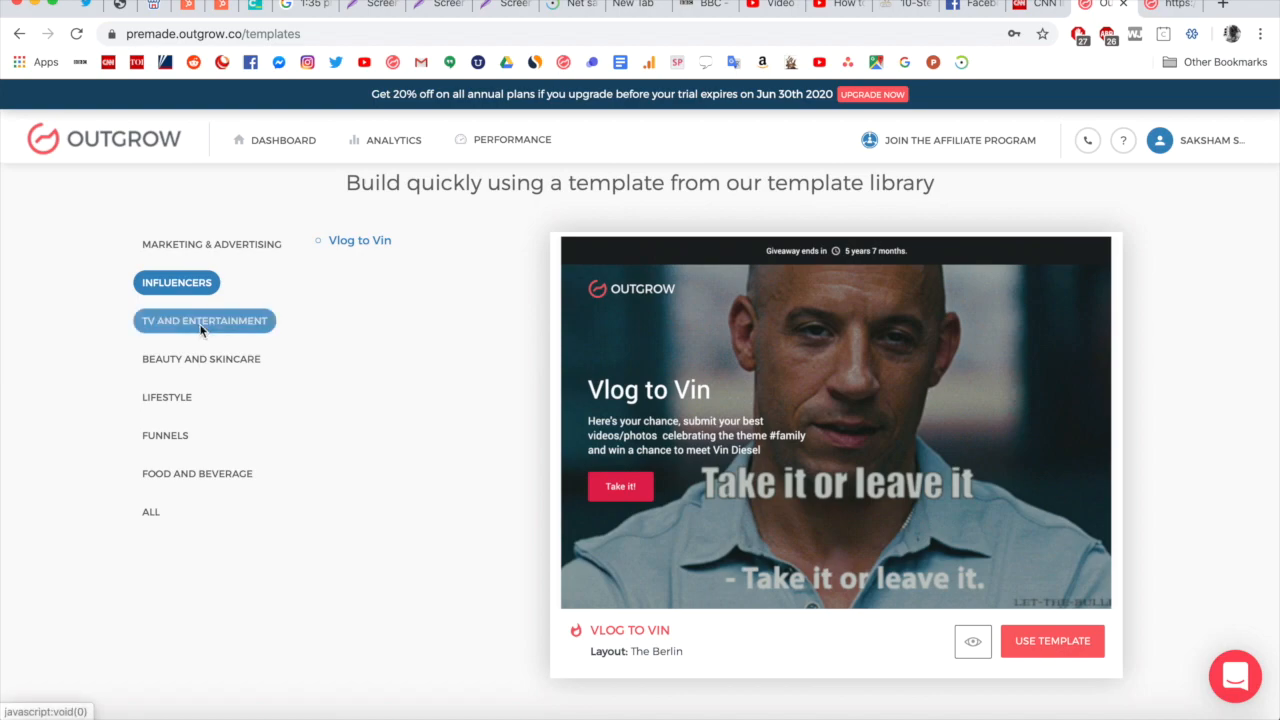
pyautogui.click(200, 322)
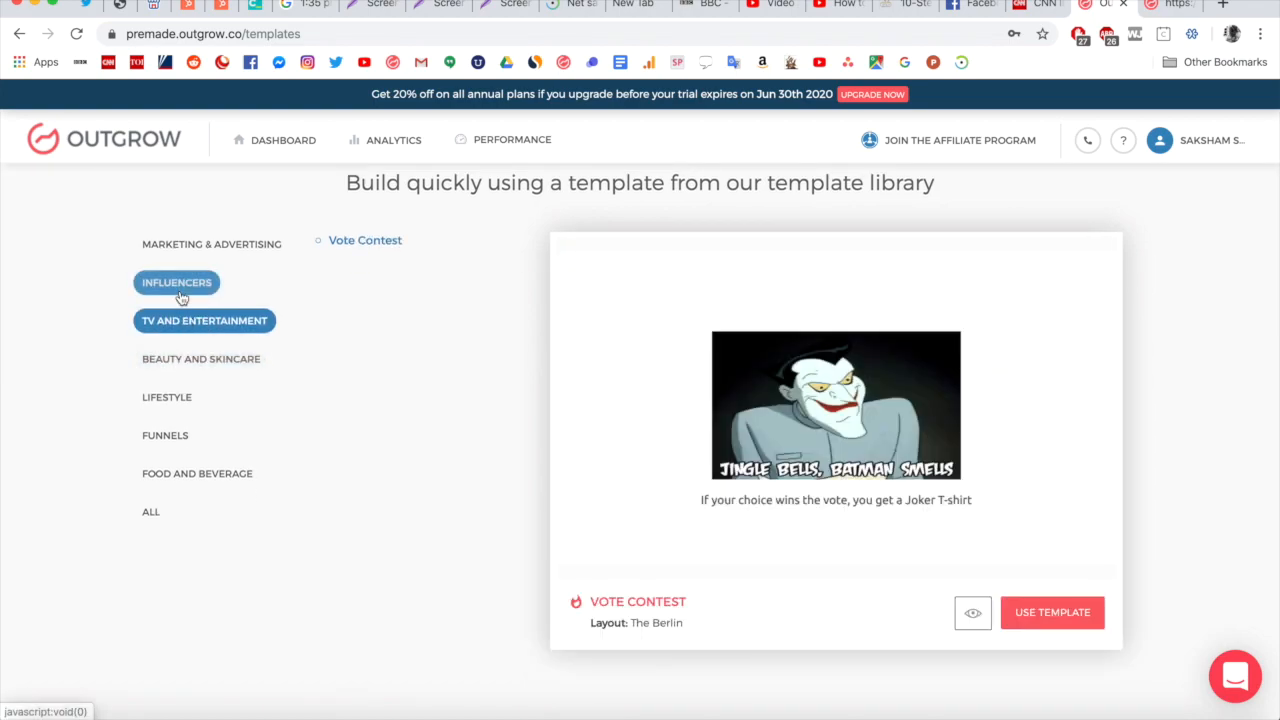
pyautogui.click(195, 286)
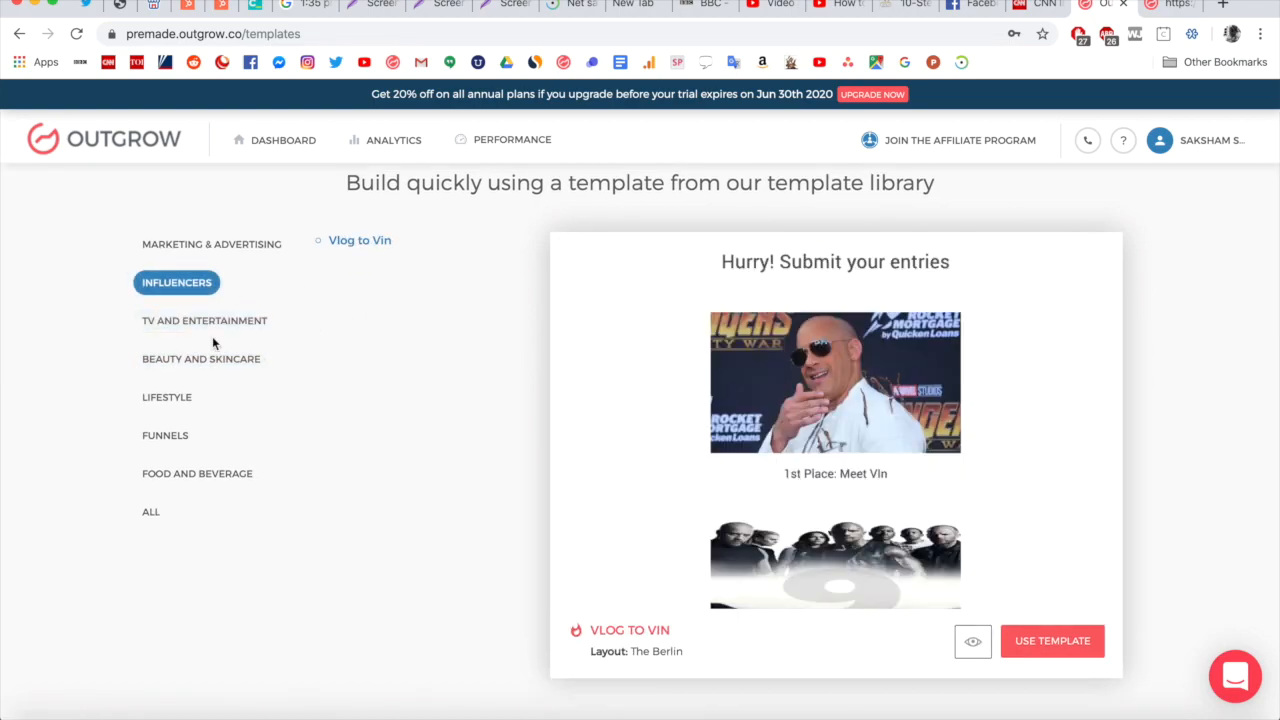
pyautogui.click(211, 360)
pyautogui.click(176, 401)
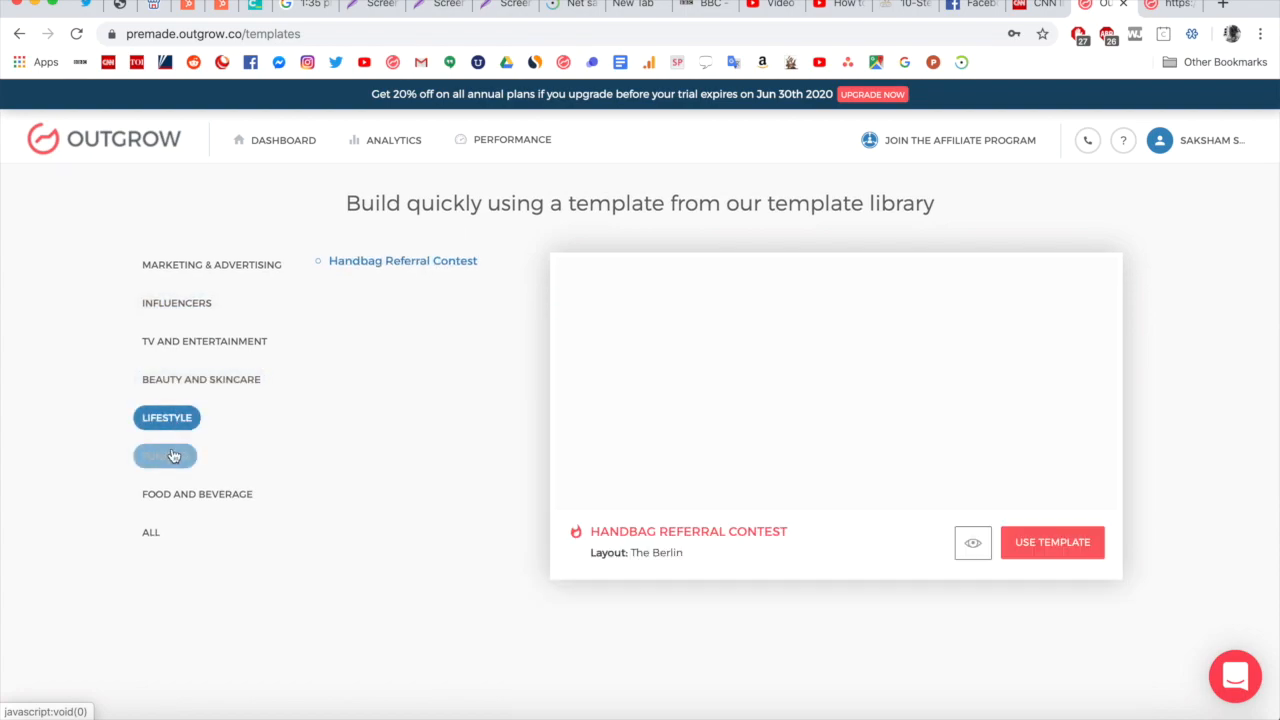
pyautogui.click(176, 455)
pyautogui.click(180, 494)
pyautogui.click(166, 528)
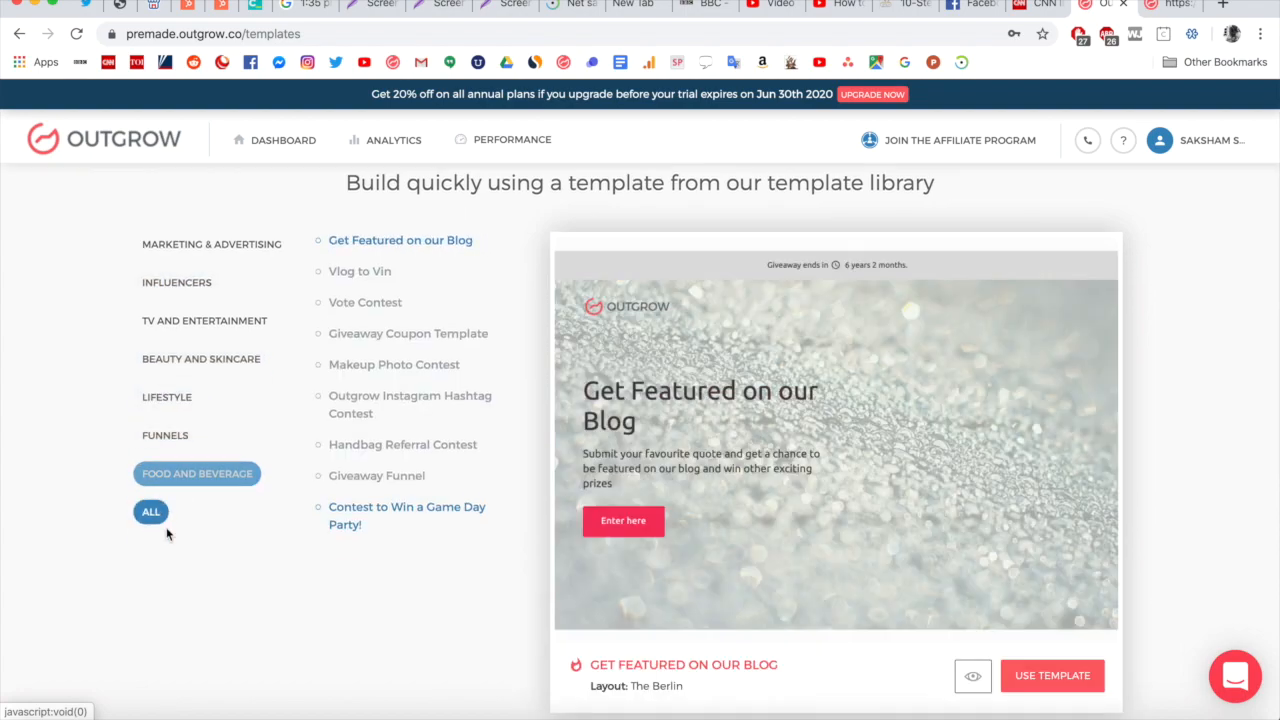
# View the Makeup Photo Contest template in the Beauty and Skincare category.
pyautogui.click(231, 372)
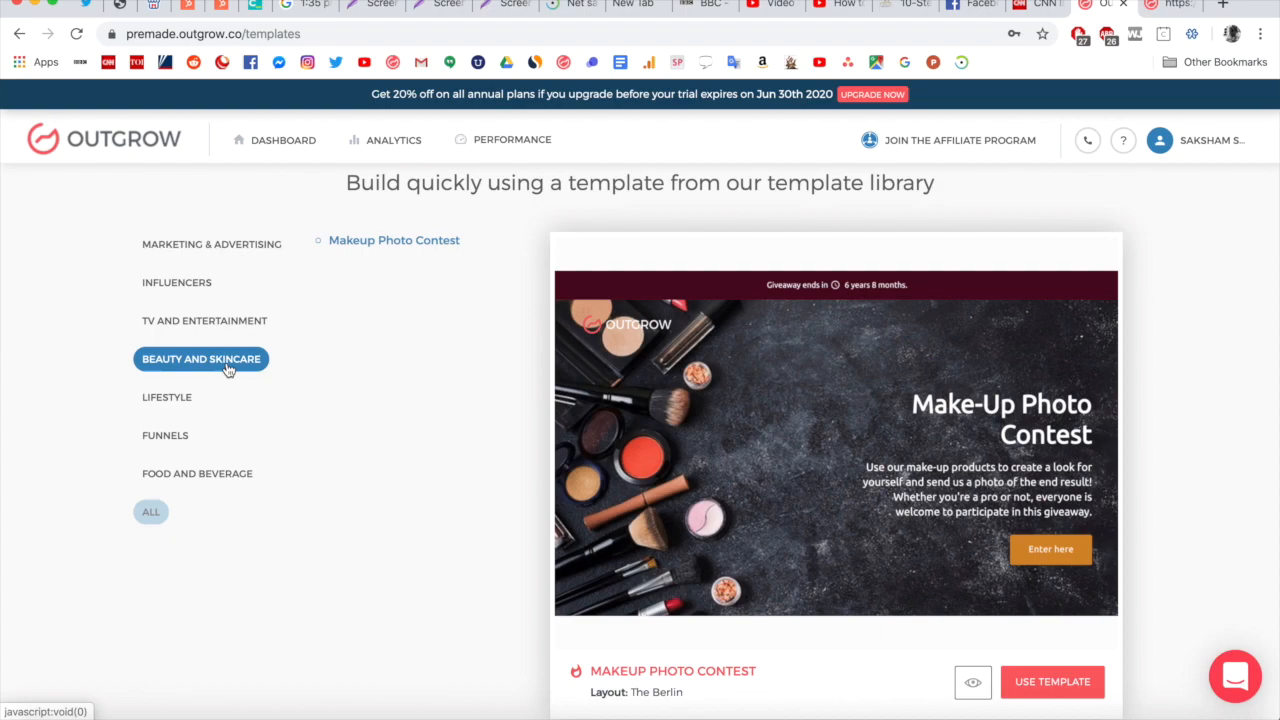
pyautogui.scroll(-2, 512, 322)
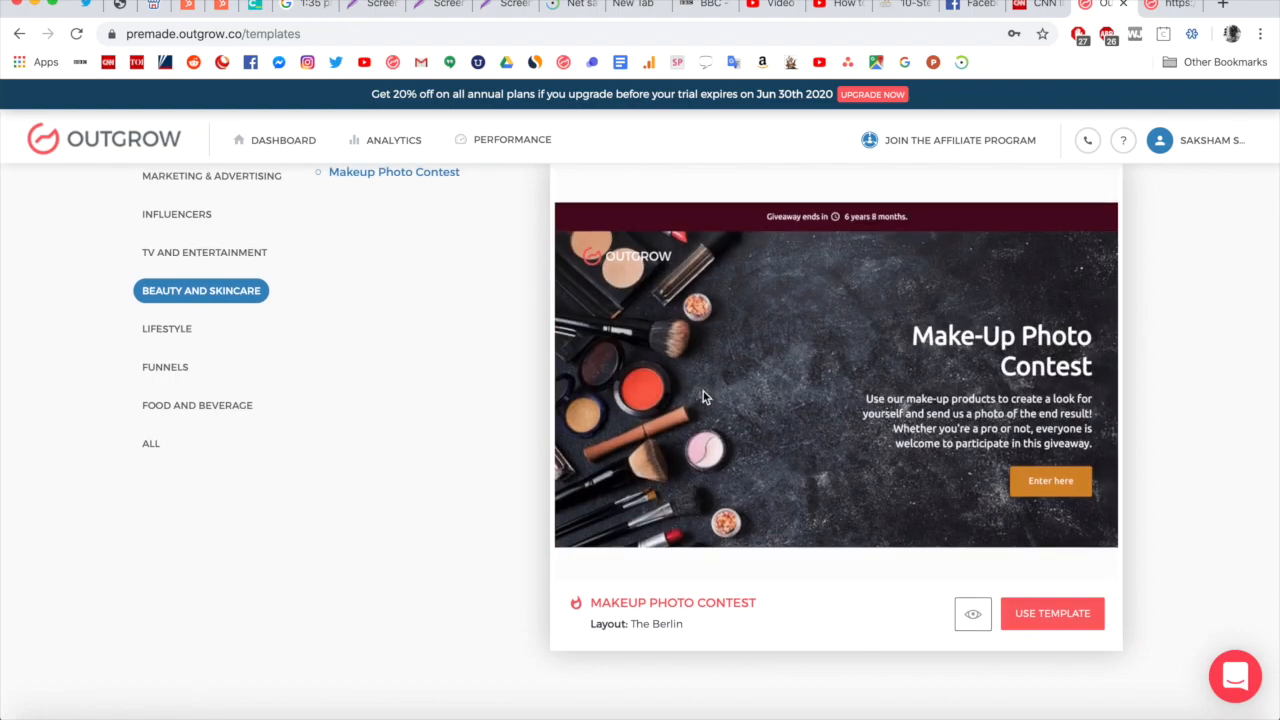
pyautogui.scroll(2, 703, 393)
pyautogui.scroll(-1, 703, 395)
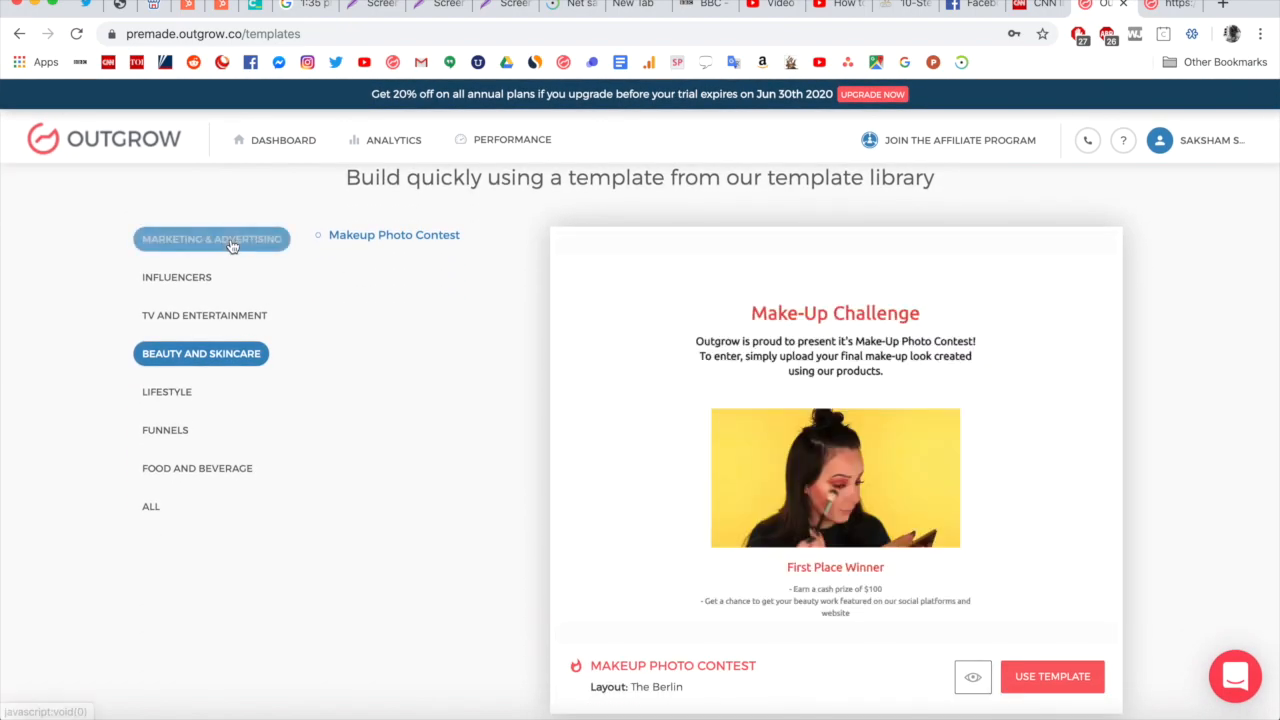
# Create the giveaway from the Get Featured on our Blog template in Marketing & Advertising and look over its page in the builder.
pyautogui.click(228, 242)
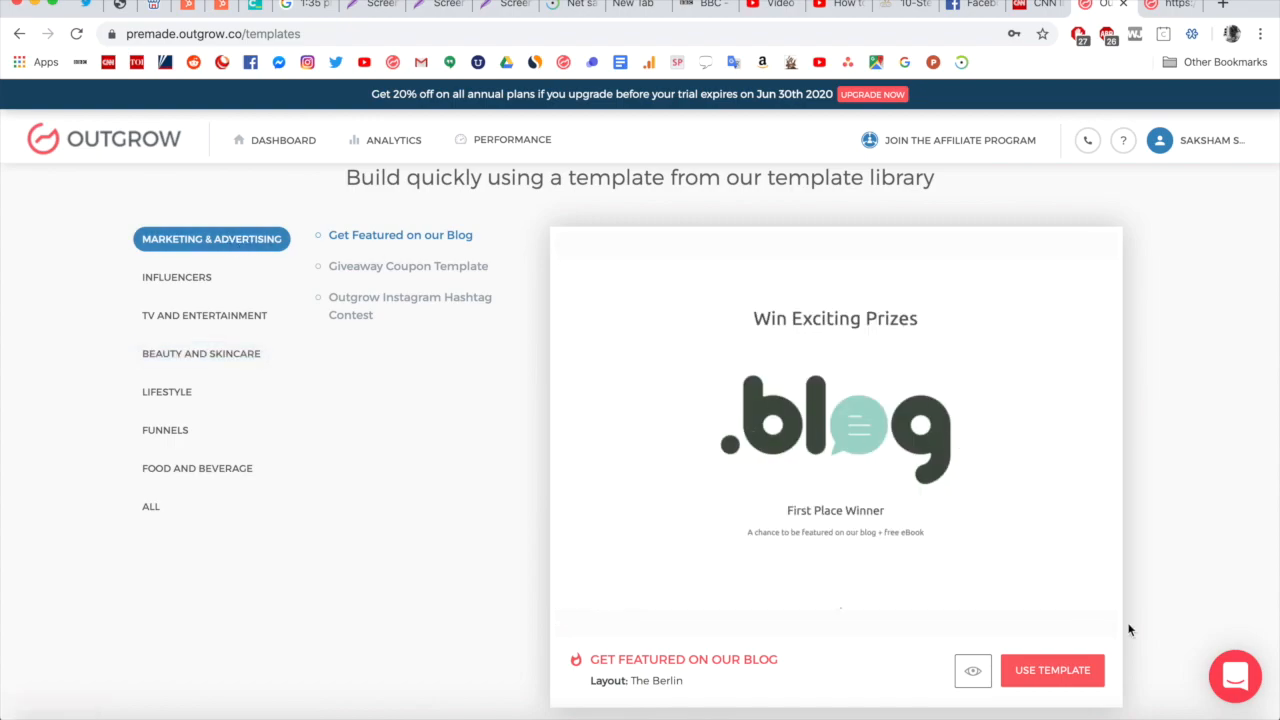
pyautogui.click(1053, 683)
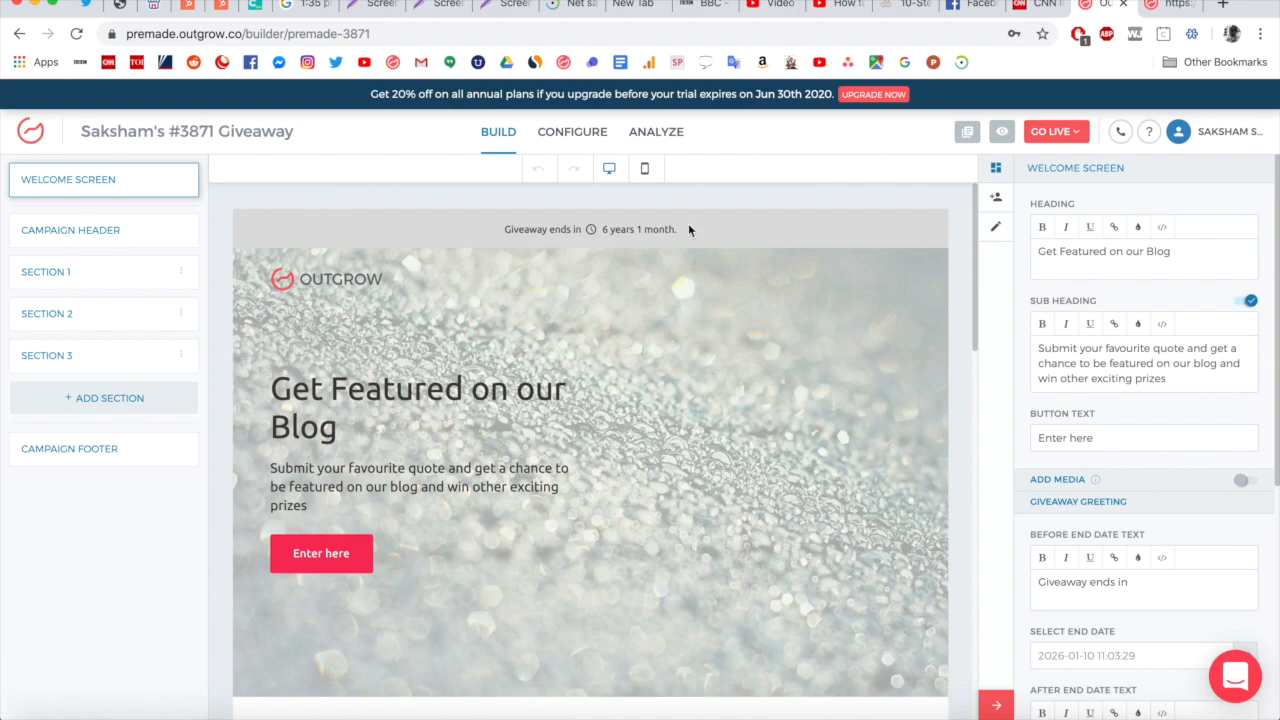
pyautogui.scroll(-15, 672, 242)
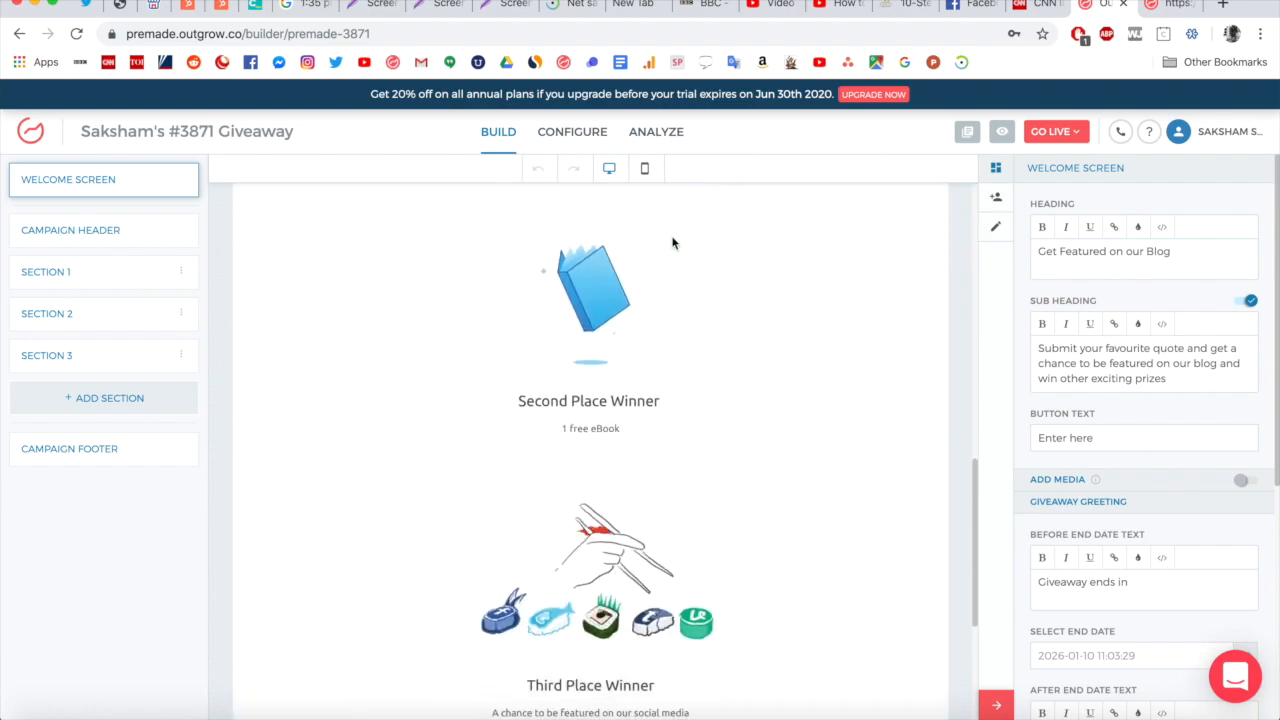
pyautogui.scroll(15, 672, 242)
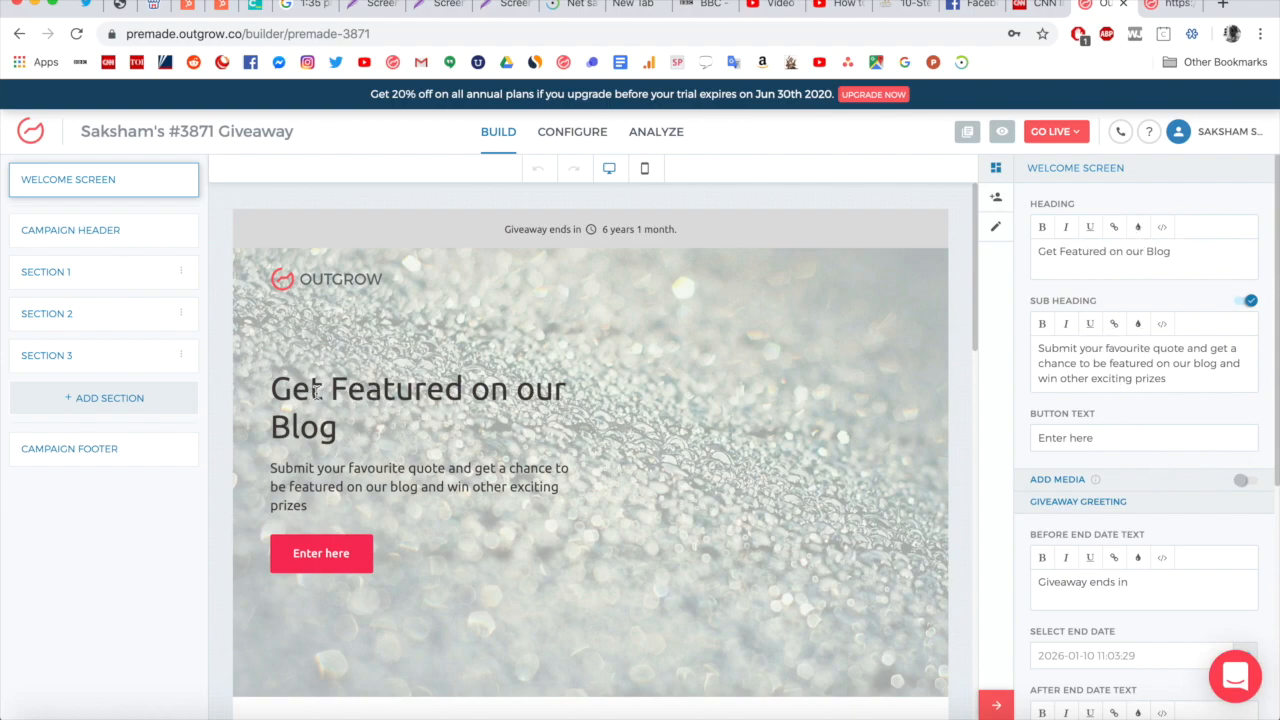
# Append the test text "hhh" to the welcome screen heading and delete it again.
pyautogui.doubleClick(1097, 251)
pyautogui.doubleClick(1158, 251)
pyautogui.click(1192, 254)
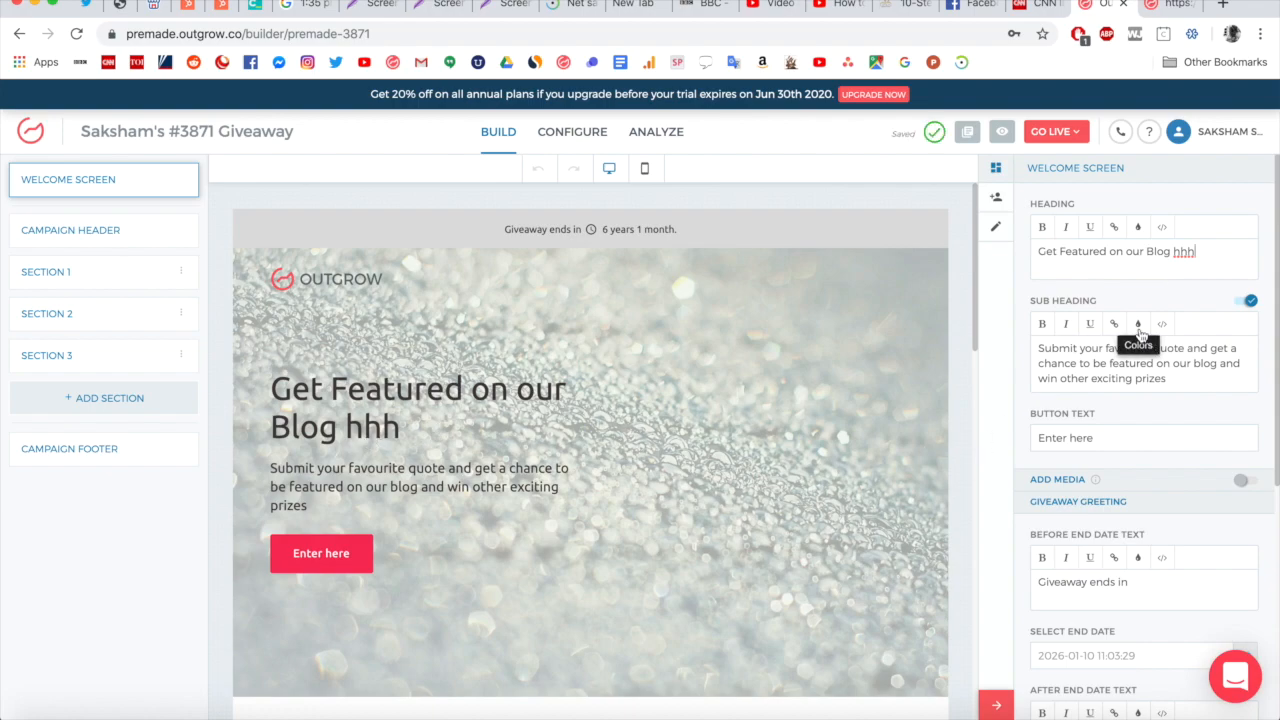
pyautogui.press('BackSpace')
pyautogui.press('BackSpace')
pyautogui.press('BackSpace')
pyautogui.press('BackSpace')
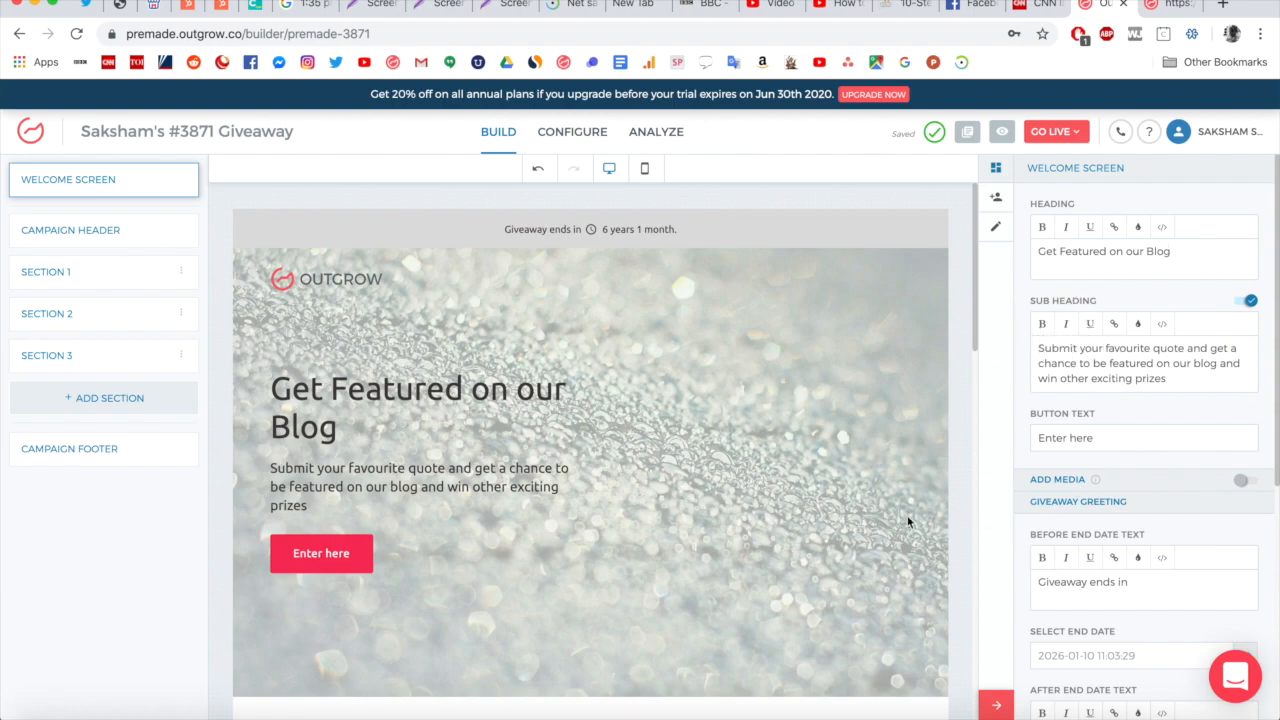
# Examine the welcome screen preview and its settings for media, giveaway greeting, end date, logo and alignment.
pyautogui.scroll(-2, 748, 511)
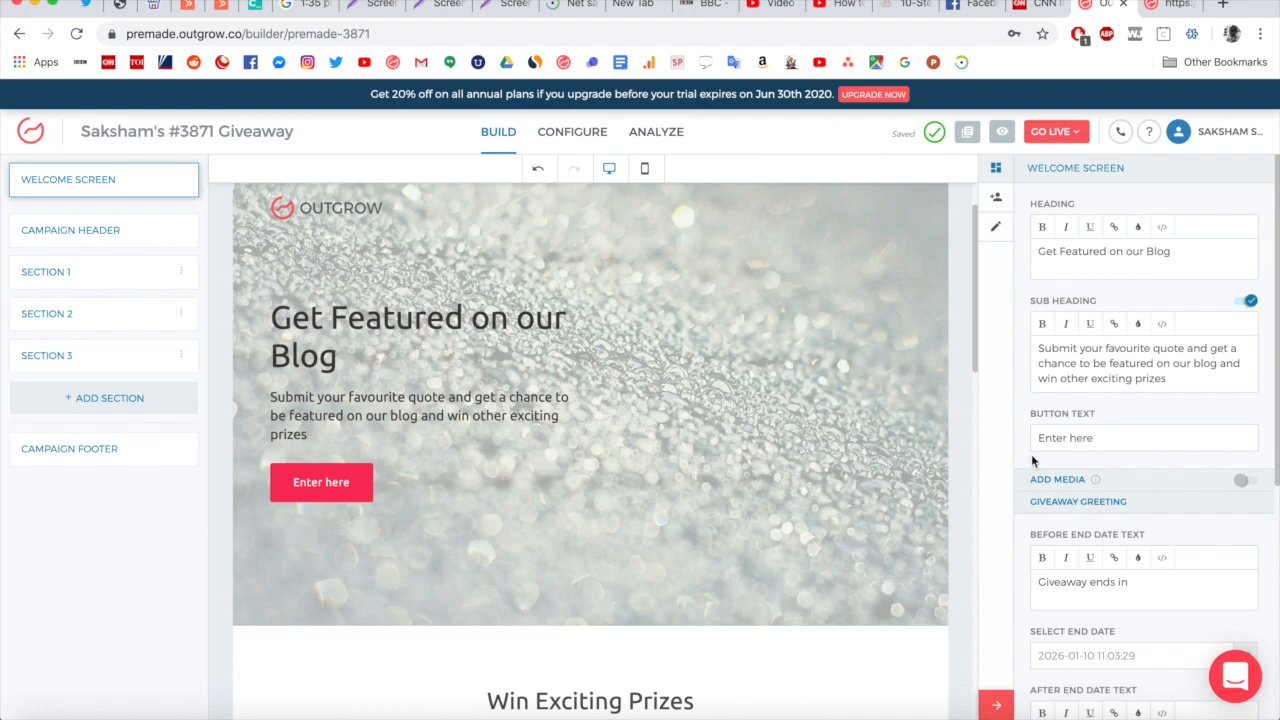
pyautogui.scroll(-3, 737, 460)
pyautogui.scroll(4, 737, 463)
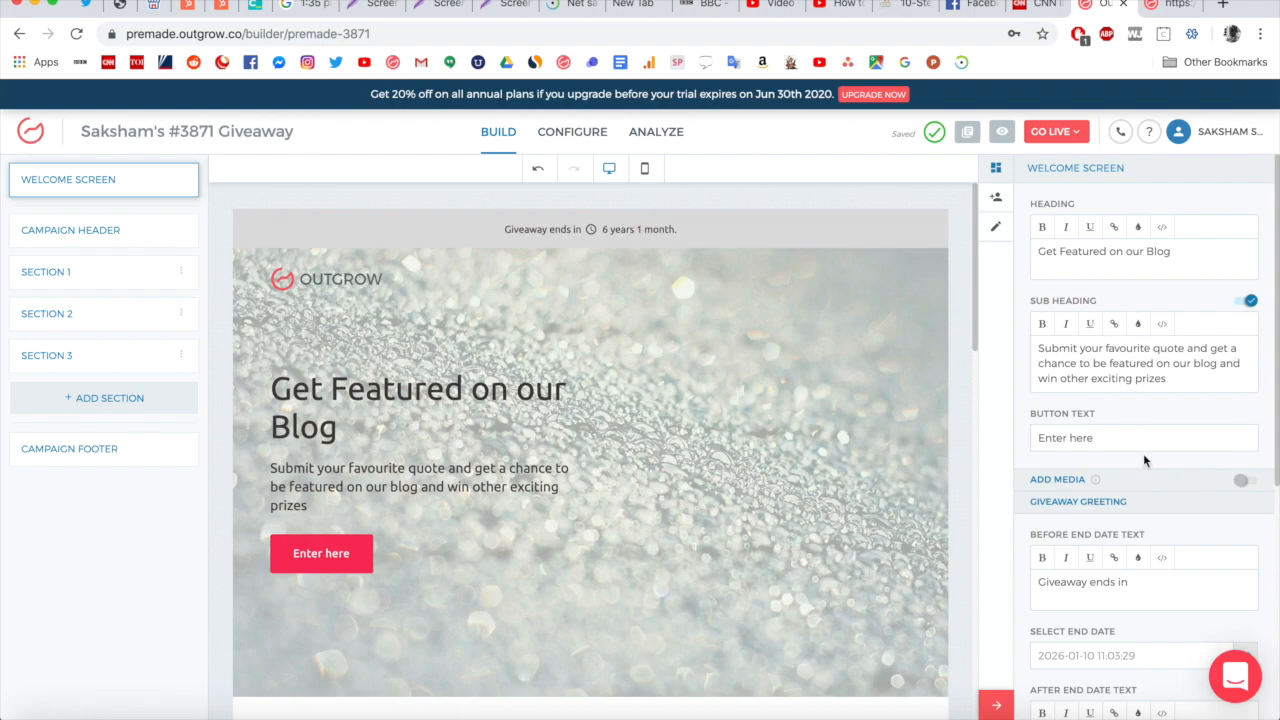
pyautogui.scroll(-5, 1143, 455)
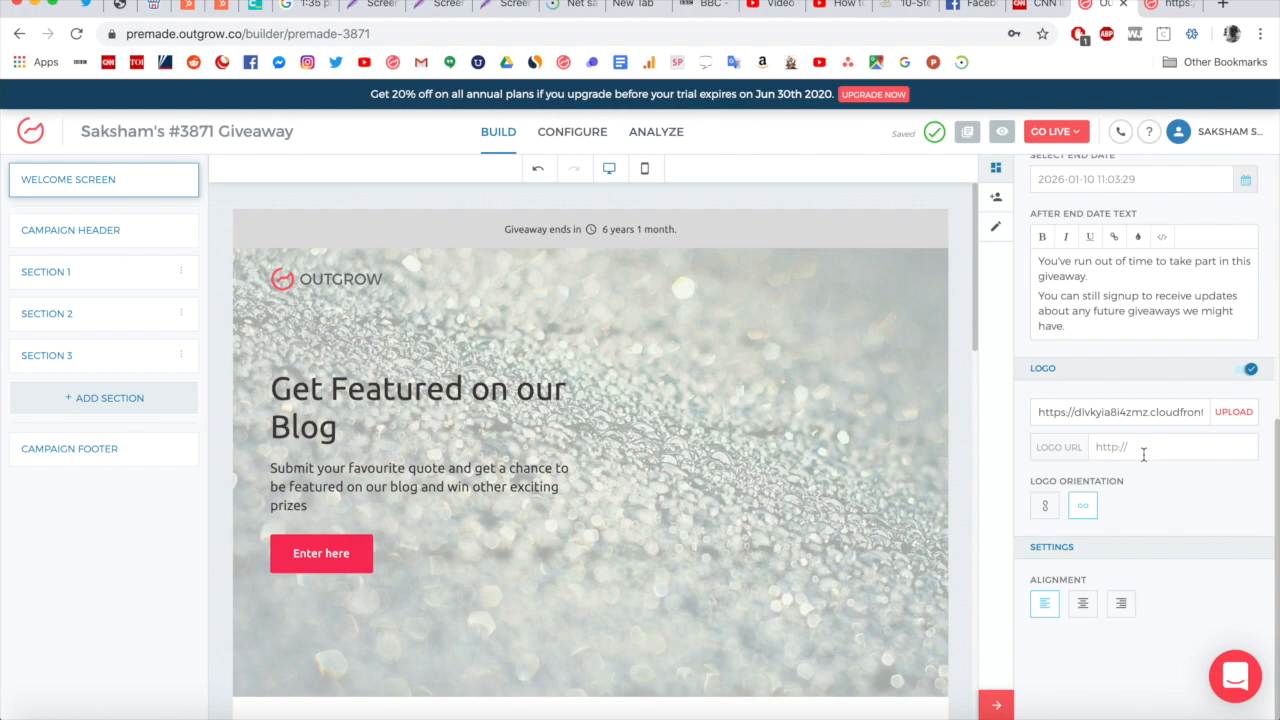
pyautogui.scroll(5, 1104, 482)
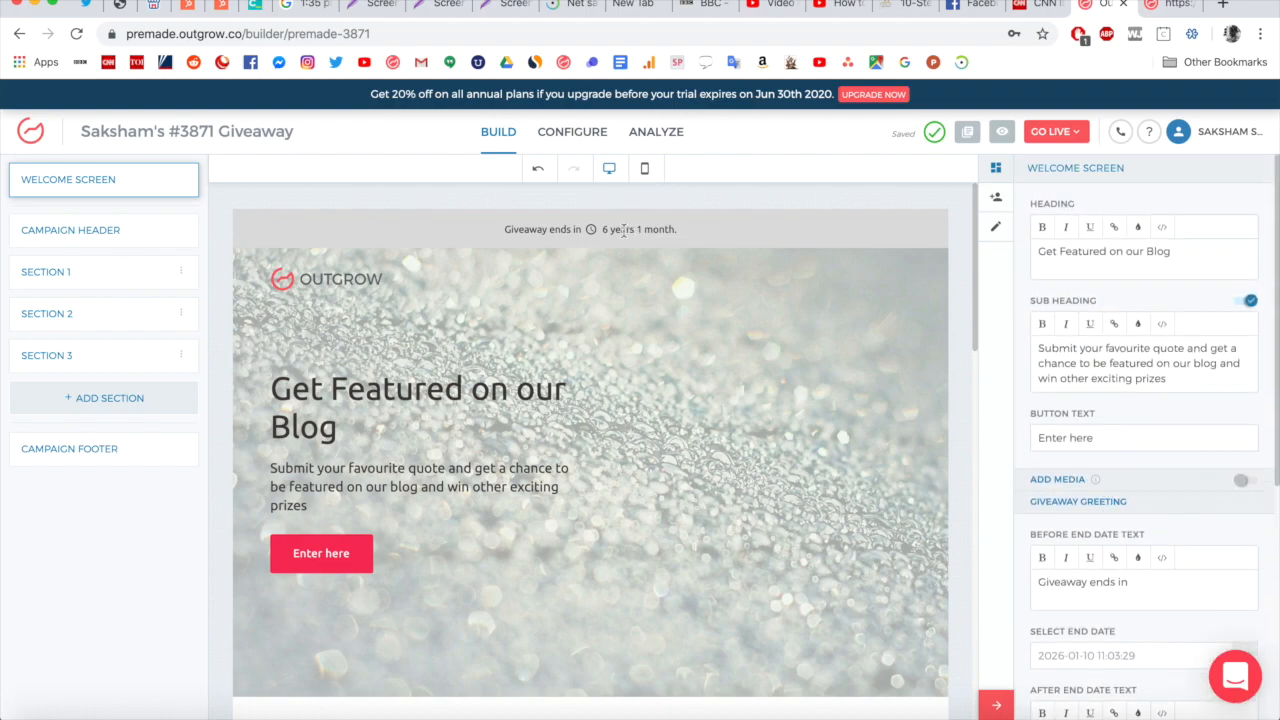
# Open the calendar for the giveaway's end date and close it without picking a date.
pyautogui.scroll(-2, 1151, 438)
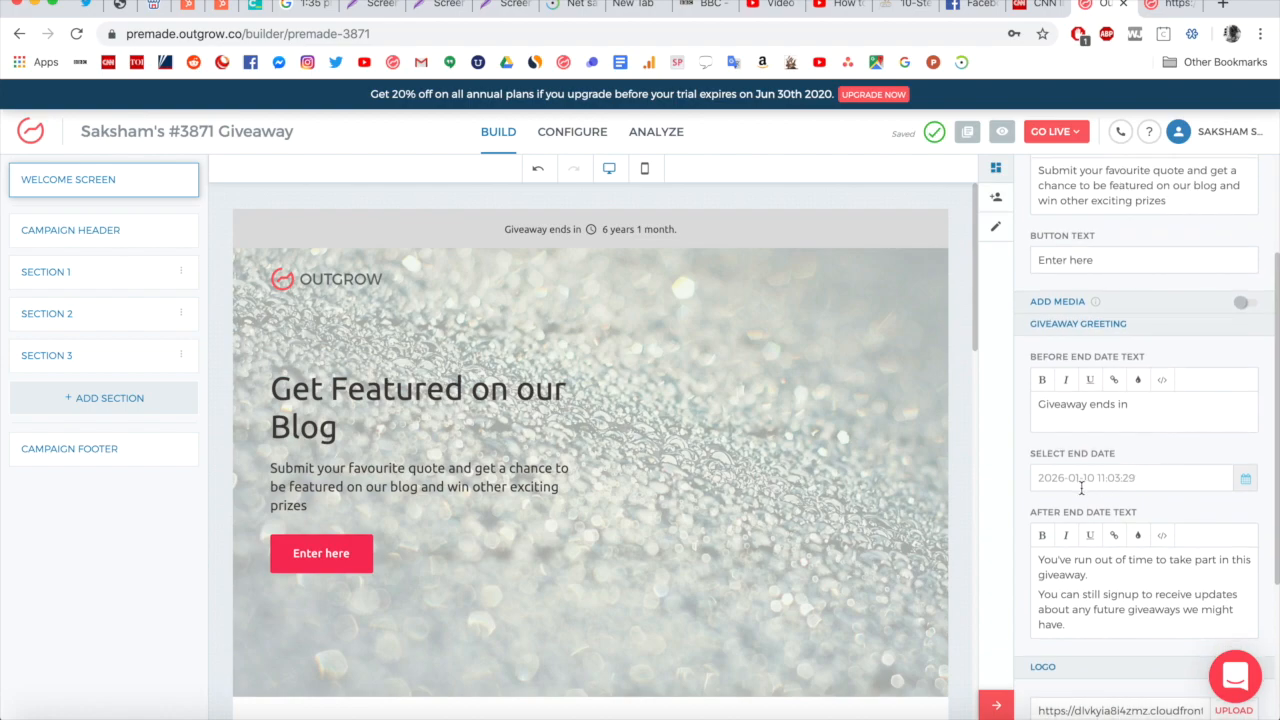
pyautogui.click(1246, 489)
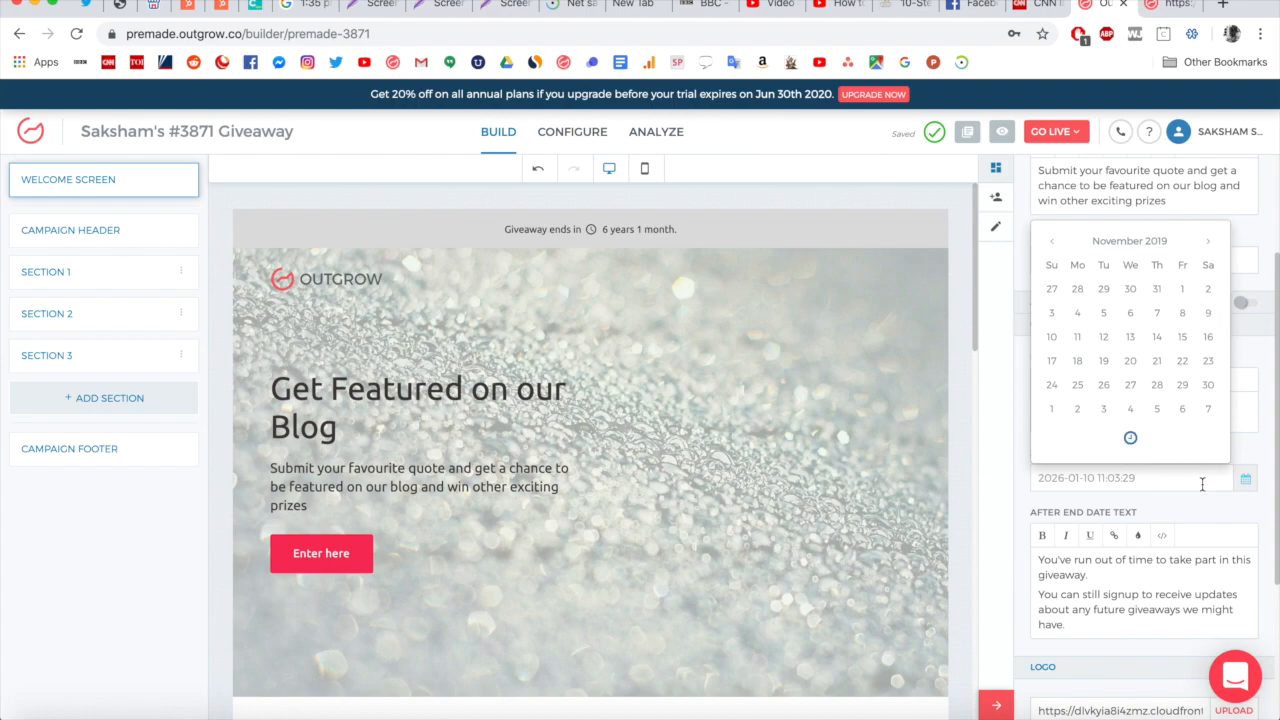
pyautogui.click(1246, 509)
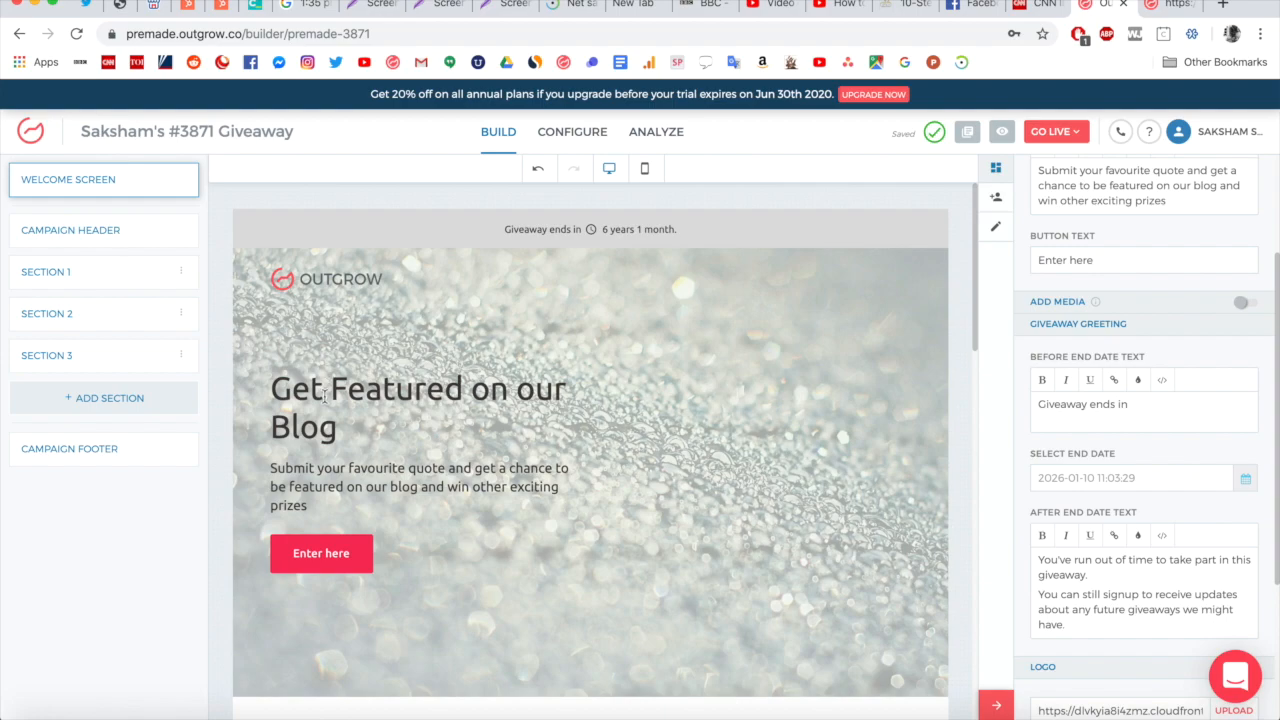
# Open the campaign header settings for the Win Exciting Prizes heading.
pyautogui.scroll(-5, 645, 428)
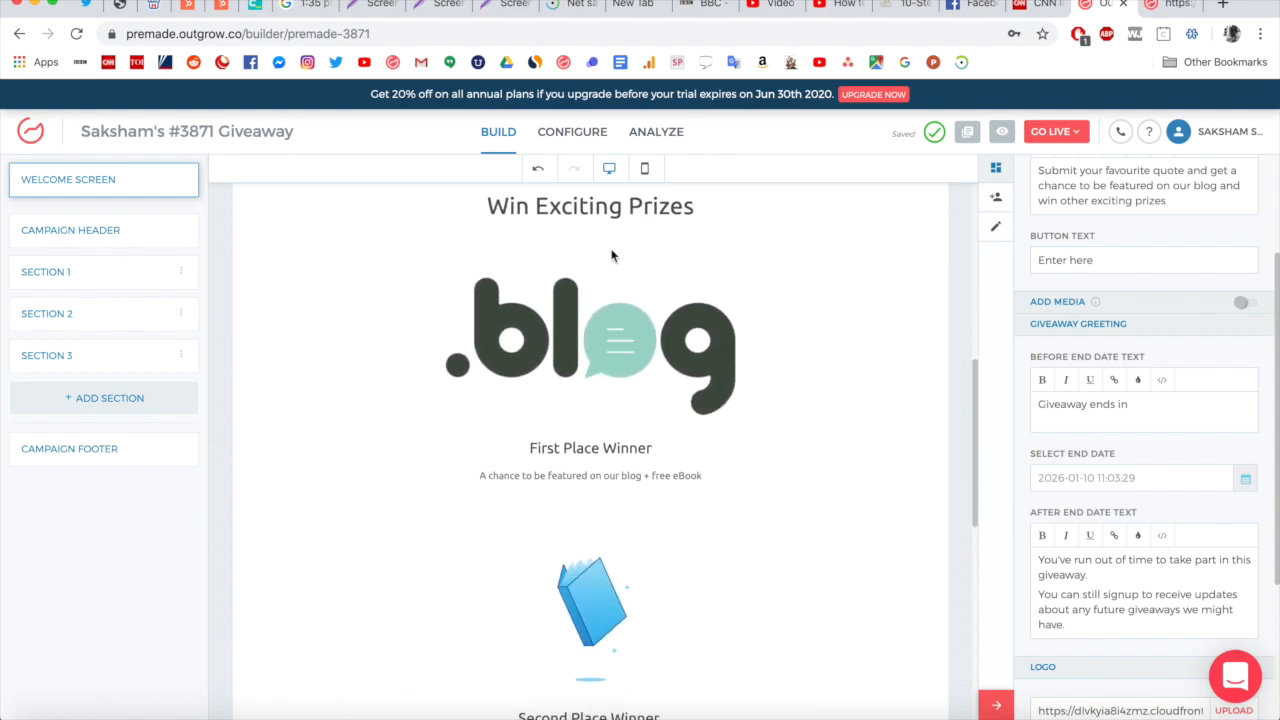
pyautogui.click(630, 250)
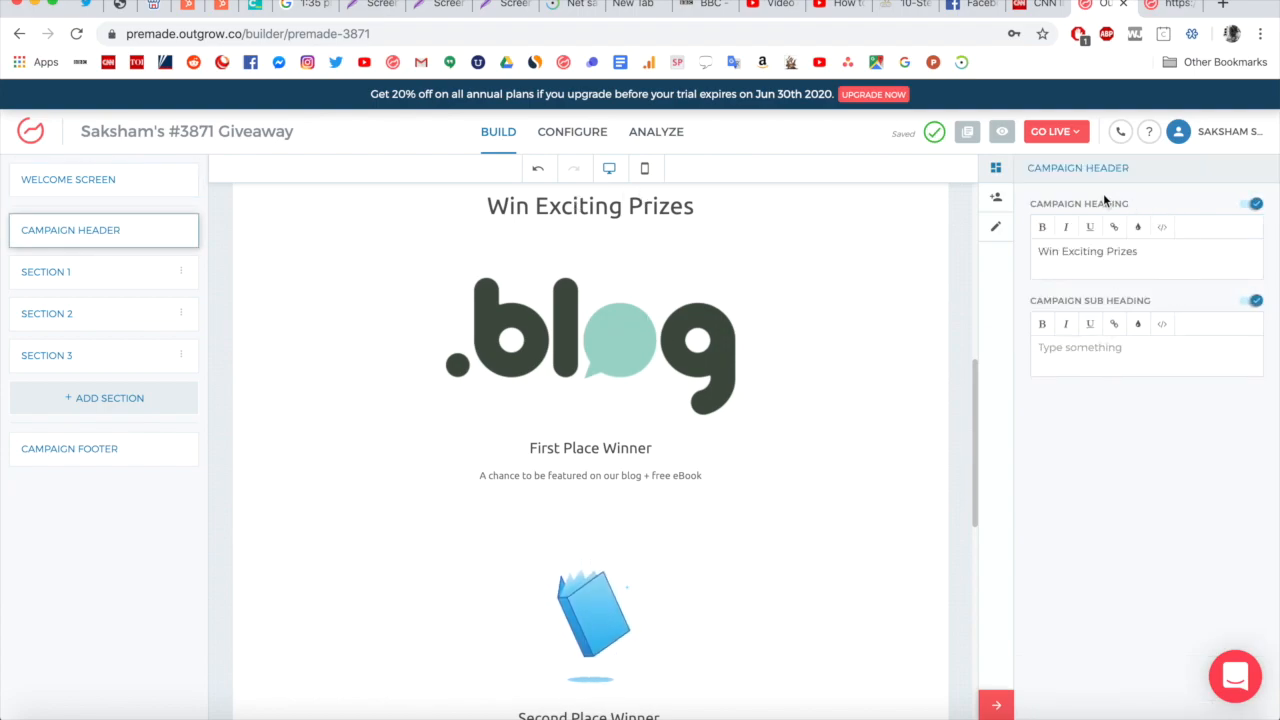
# Examine the section settings for the First Place Winner and Second Place Winner prizes.
pyautogui.click(1097, 357)
pyautogui.click(619, 450)
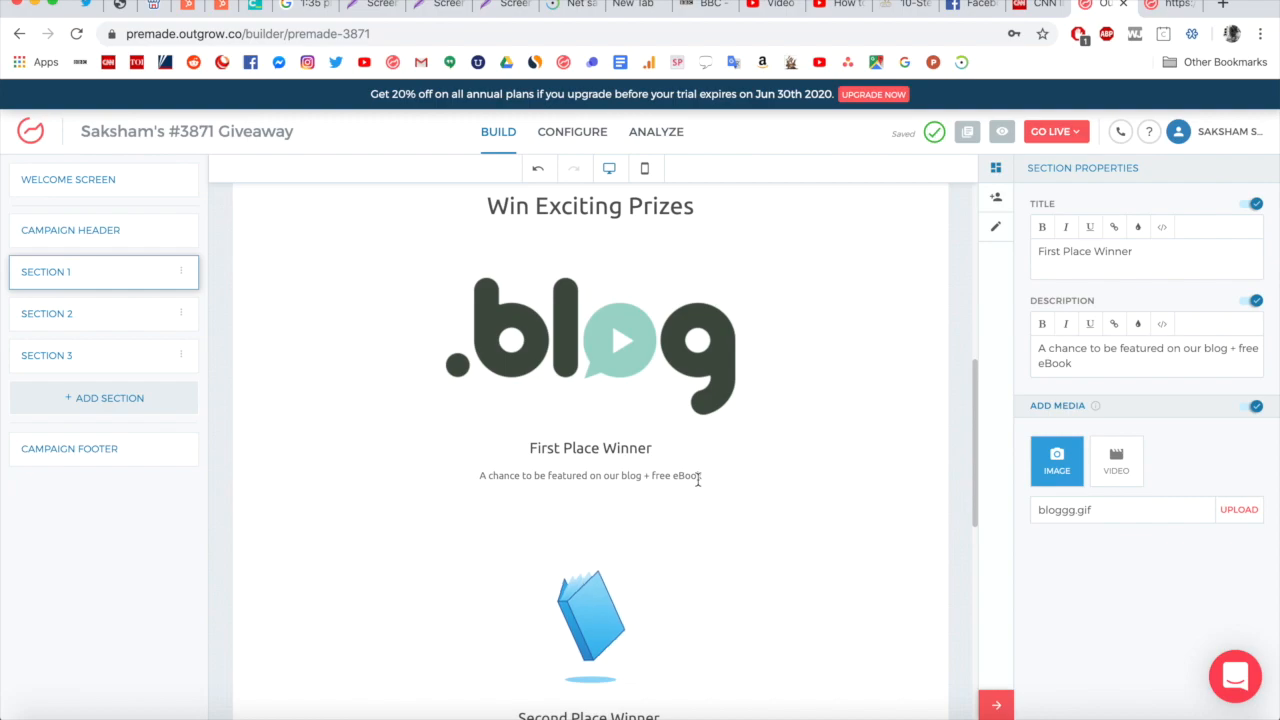
pyautogui.scroll(-5, 697, 273)
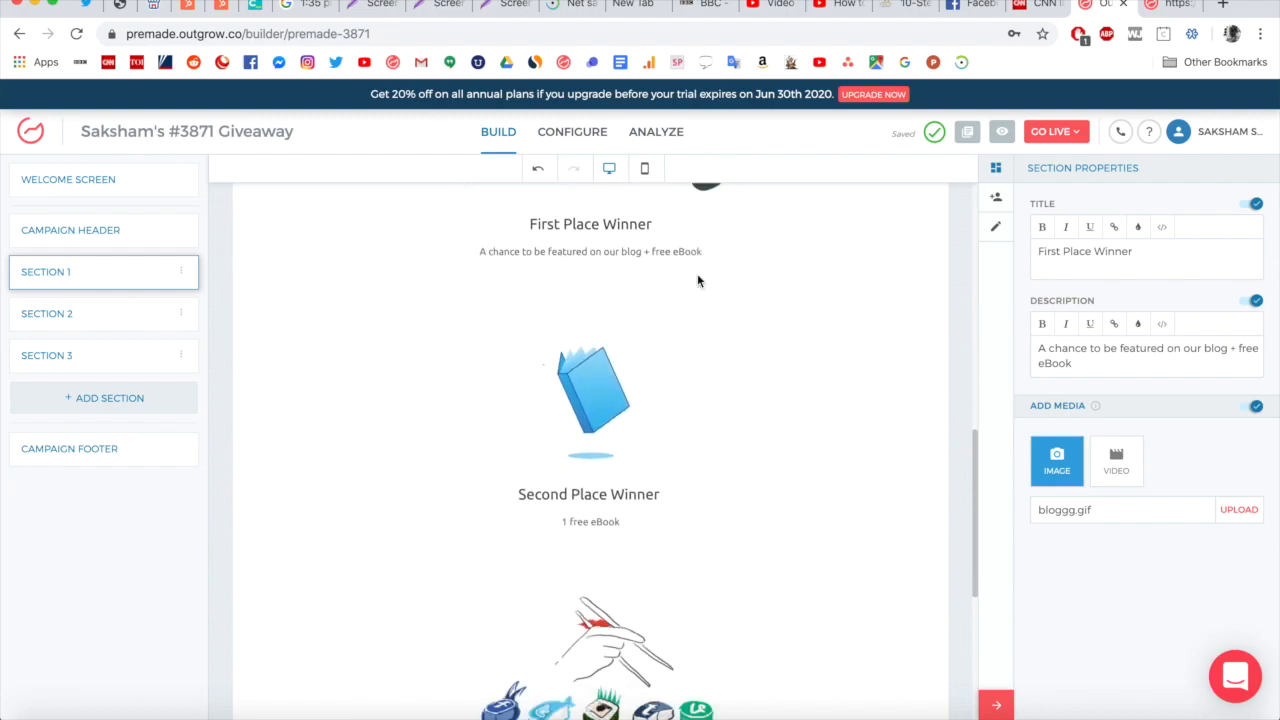
pyautogui.click(600, 460)
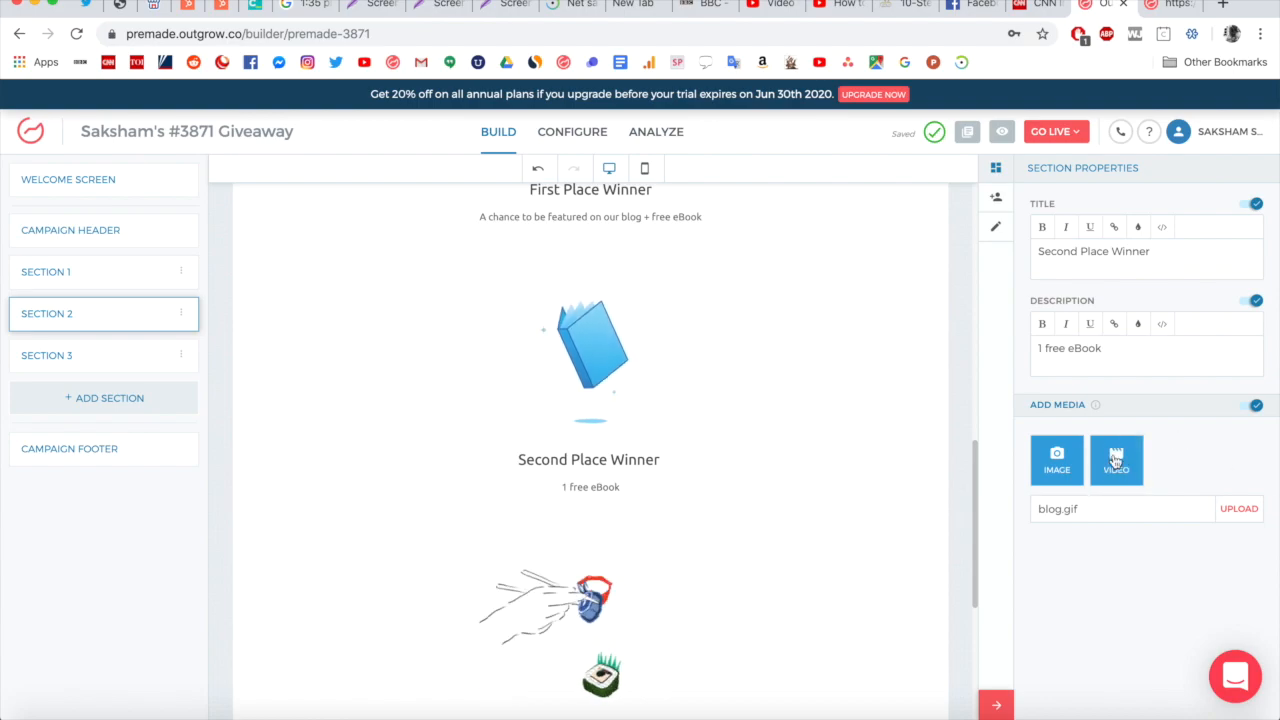
pyautogui.scroll(-4, 696, 468)
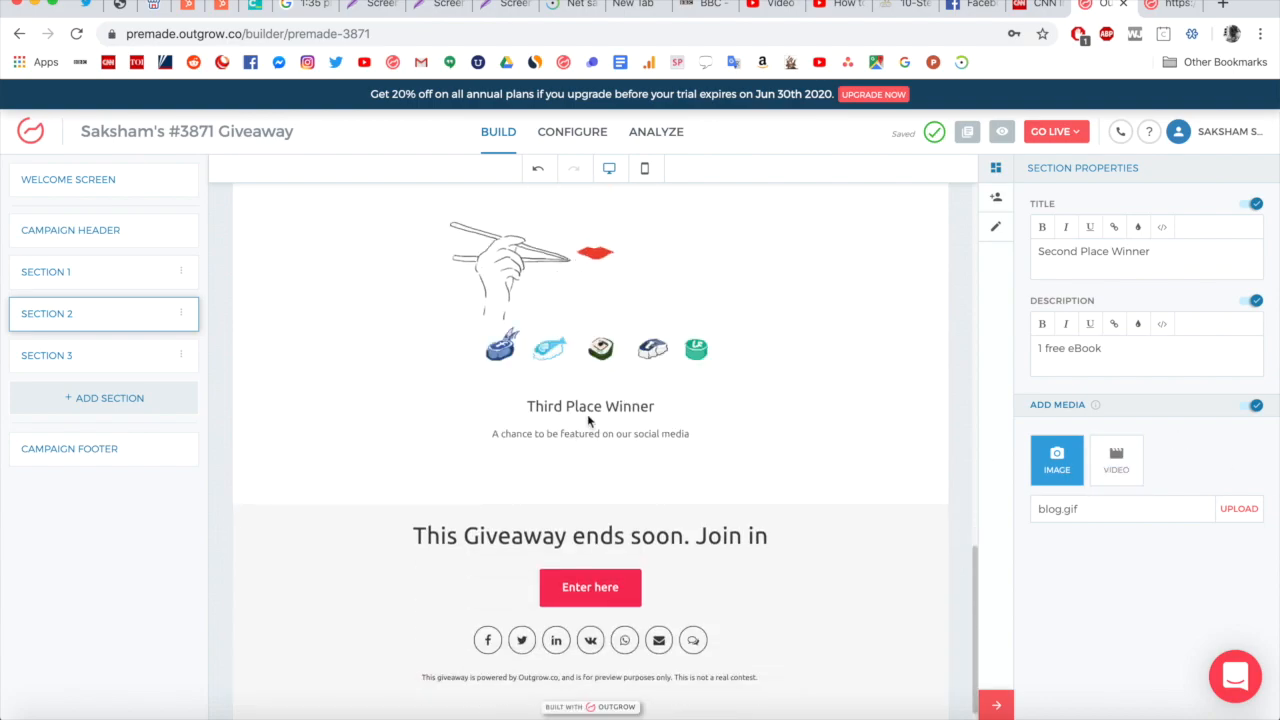
# Open the section settings of the Third Place Winner prize and return to those of the Second Place Winner.
pyautogui.scroll(5, 655, 430)
pyautogui.scroll(-3, 655, 430)
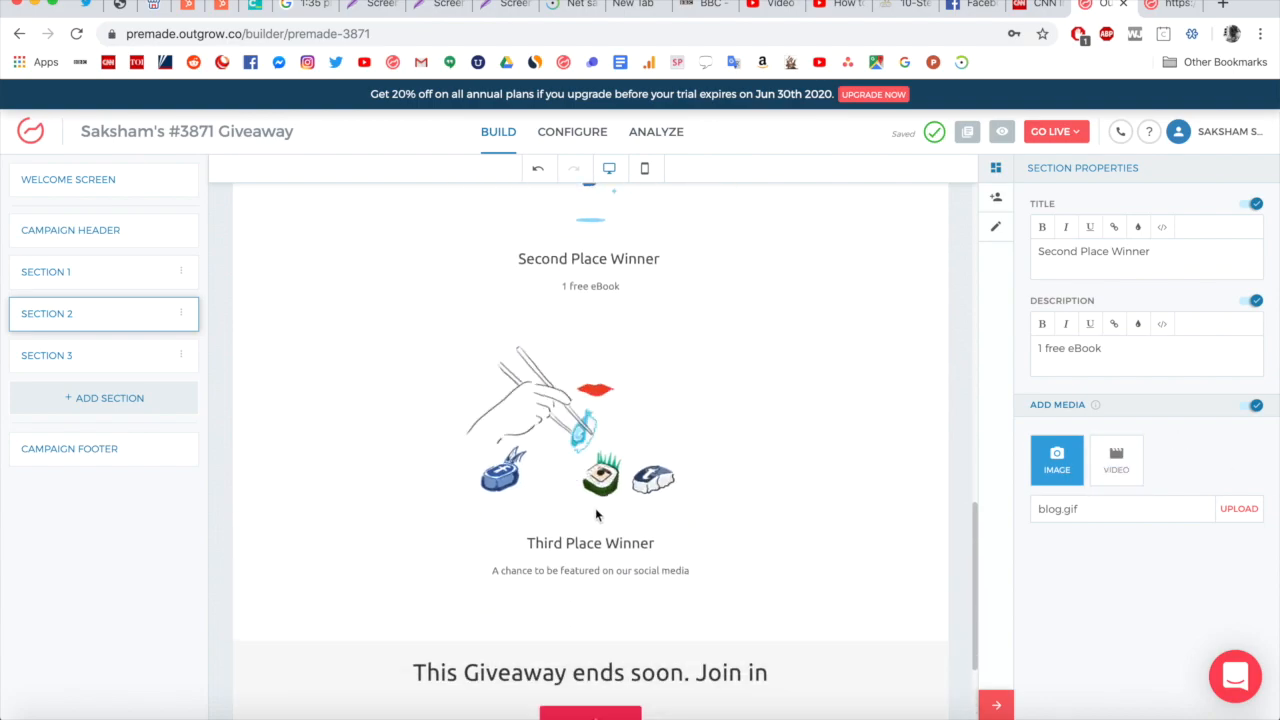
pyautogui.click(581, 541)
pyautogui.scroll(4, 581, 541)
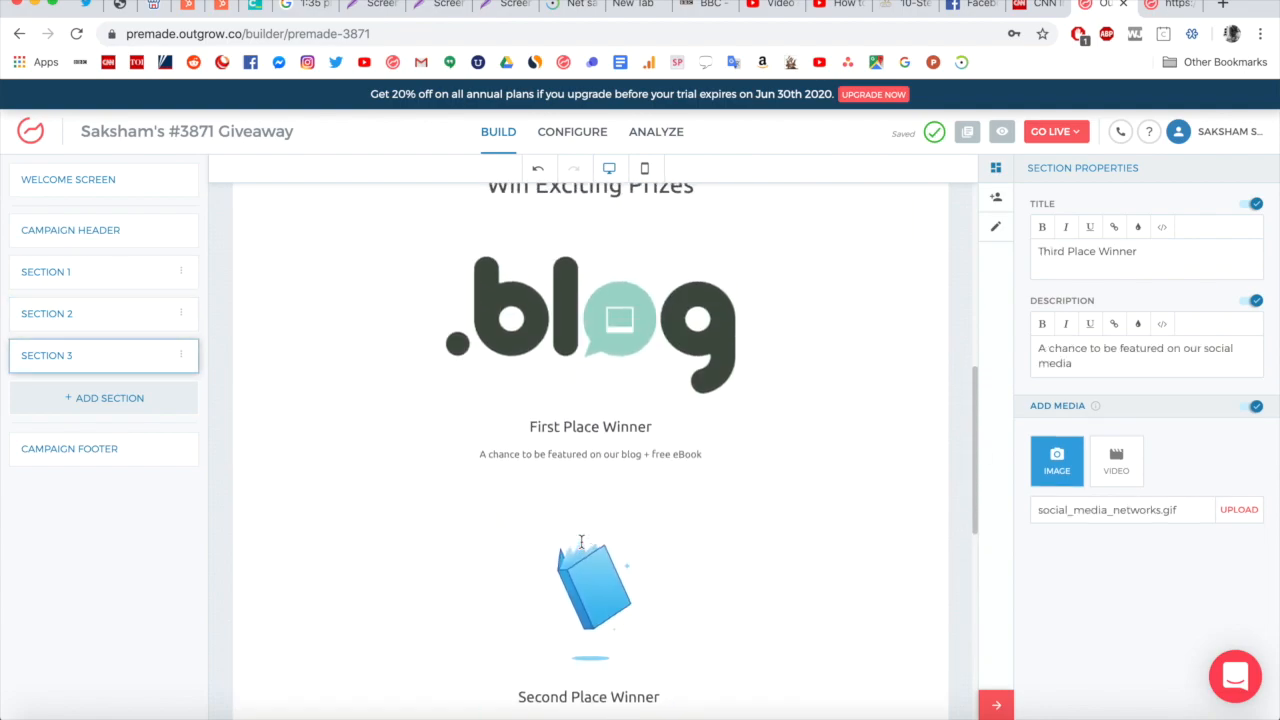
pyautogui.scroll(-3, 694, 603)
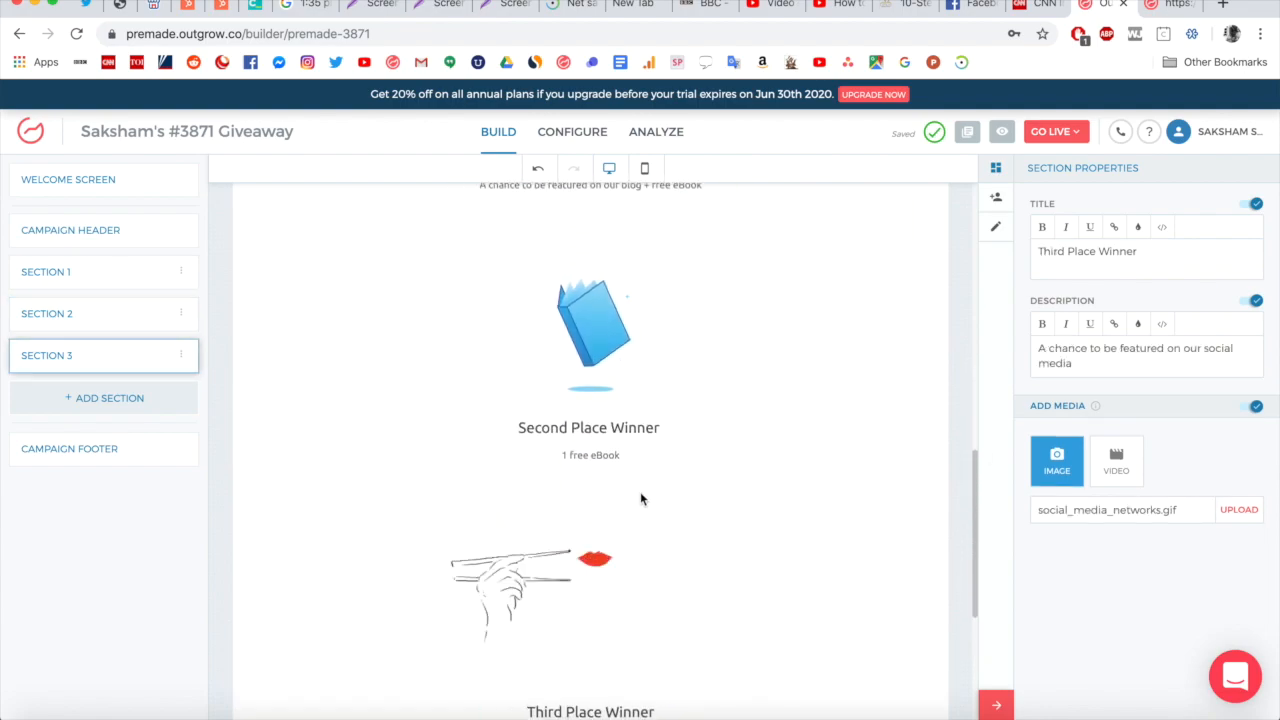
pyautogui.click(575, 449)
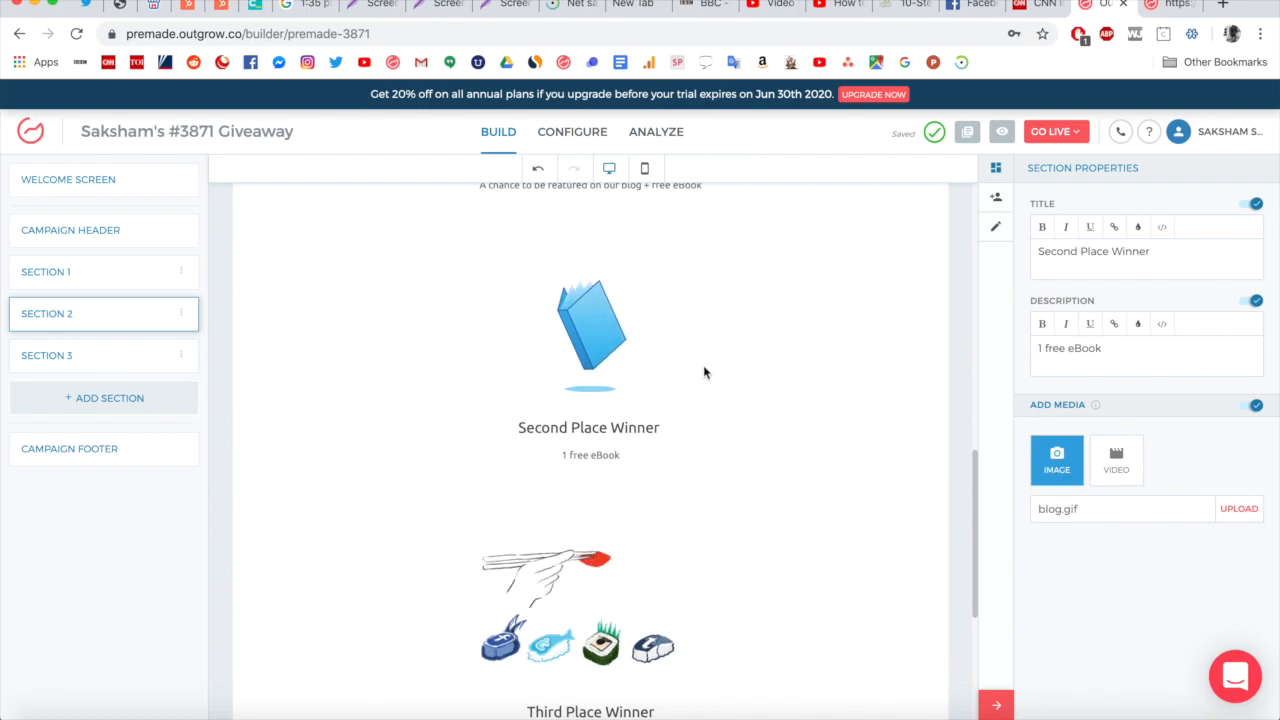
pyautogui.scroll(3, 714, 366)
pyautogui.scroll(-6, 750, 453)
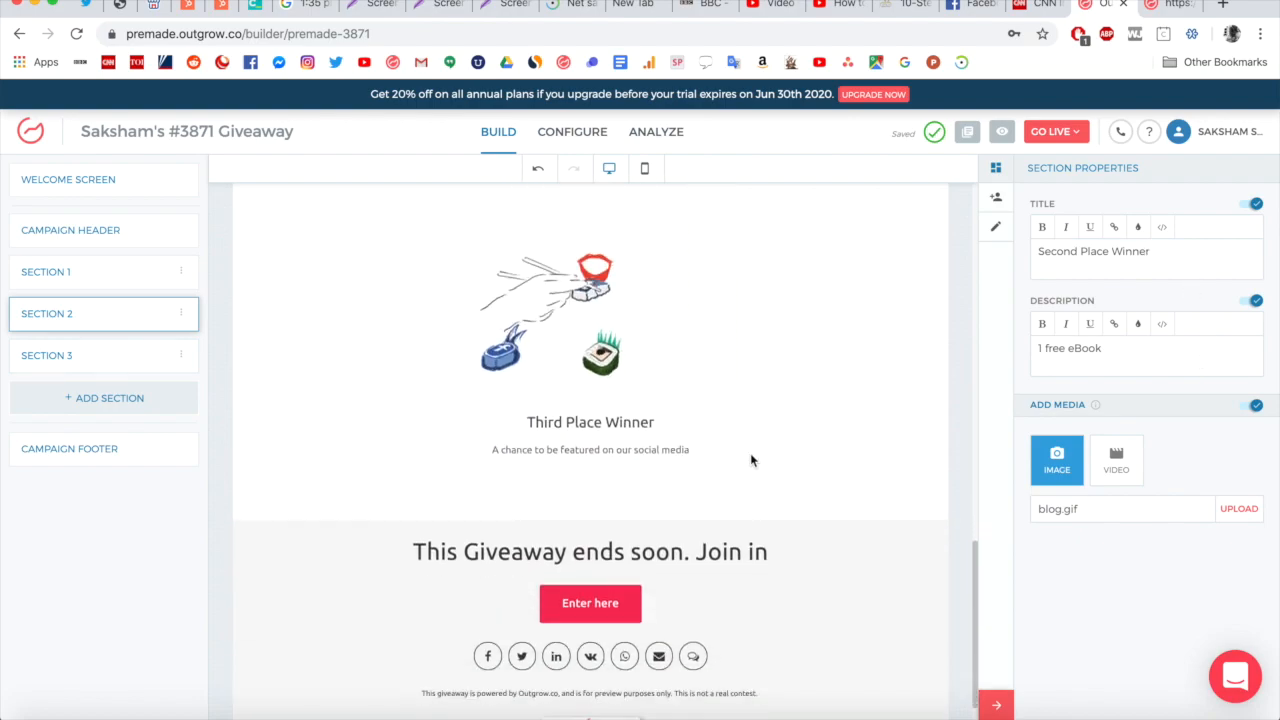
# Open the campaign footer and examine its settings for call to action, social sharing, share widget text and disclaimer.
pyautogui.click(600, 512)
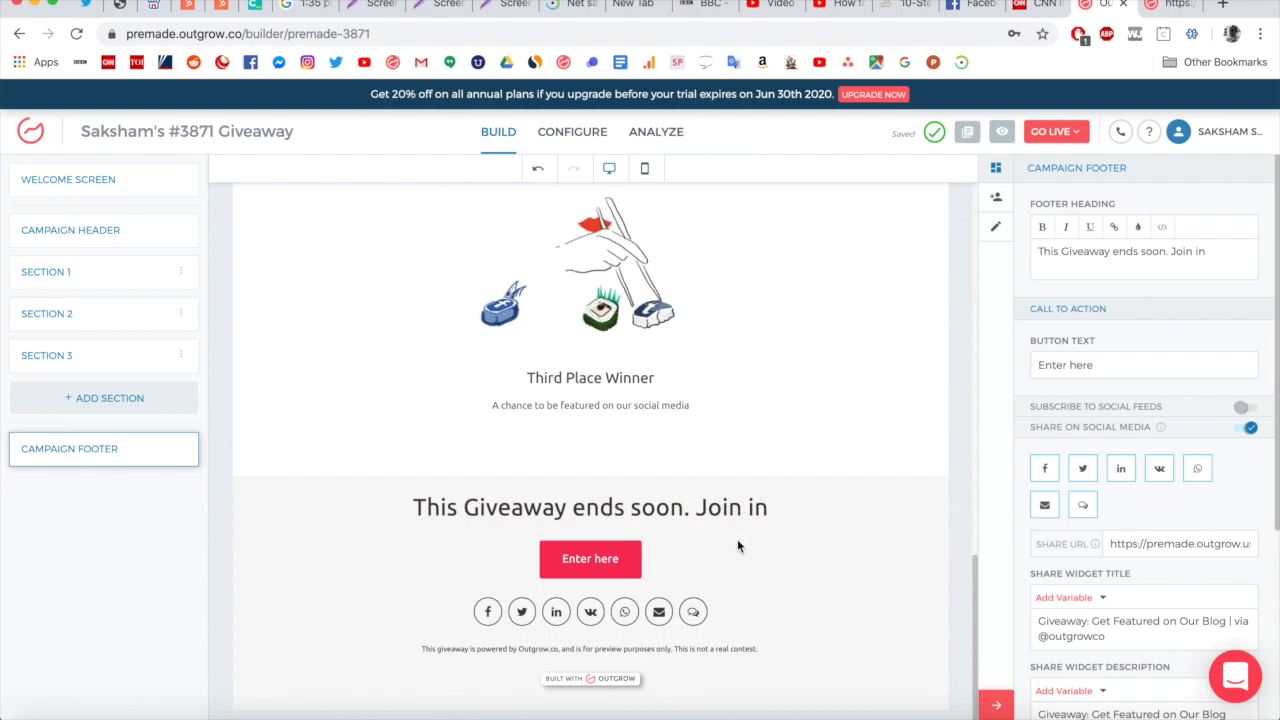
pyautogui.scroll(-3, 1121, 533)
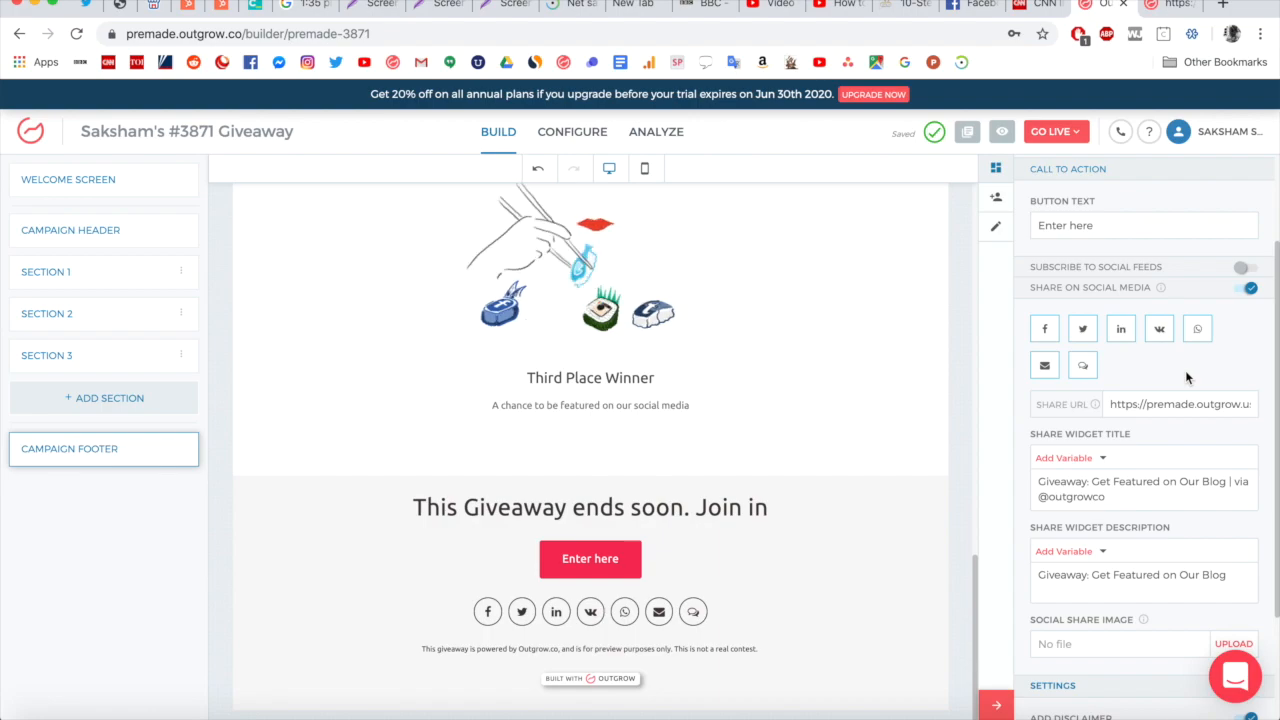
pyautogui.scroll(-2, 1187, 377)
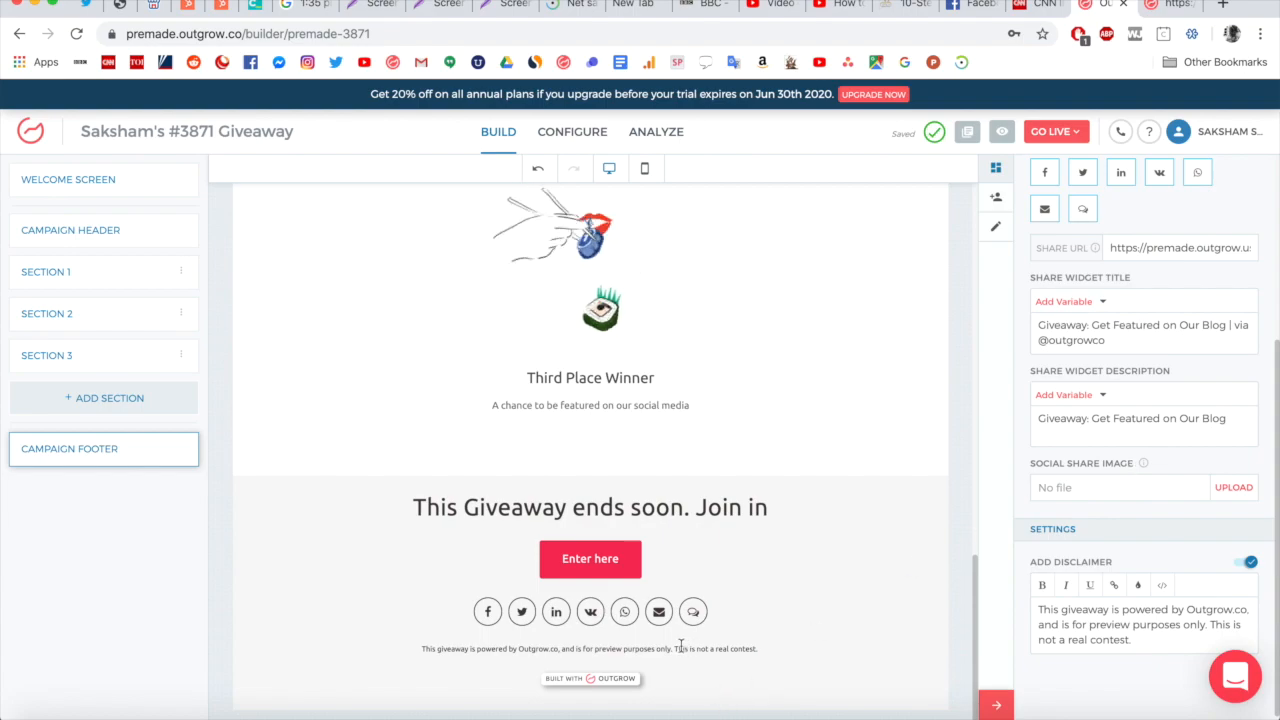
# Enable Subscribe to Social Feeds in the campaign footer and review its Facebook, Twitter and VKontakte options.
pyautogui.scroll(4, 1177, 371)
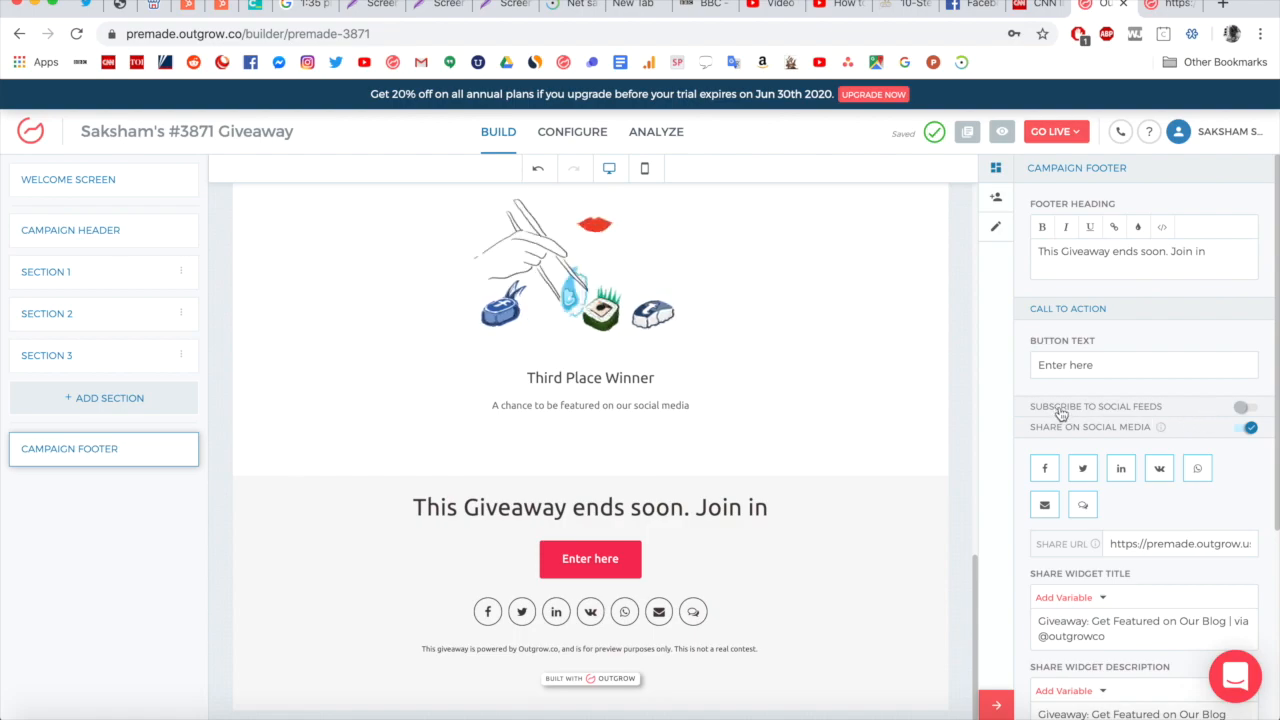
pyautogui.click(1246, 409)
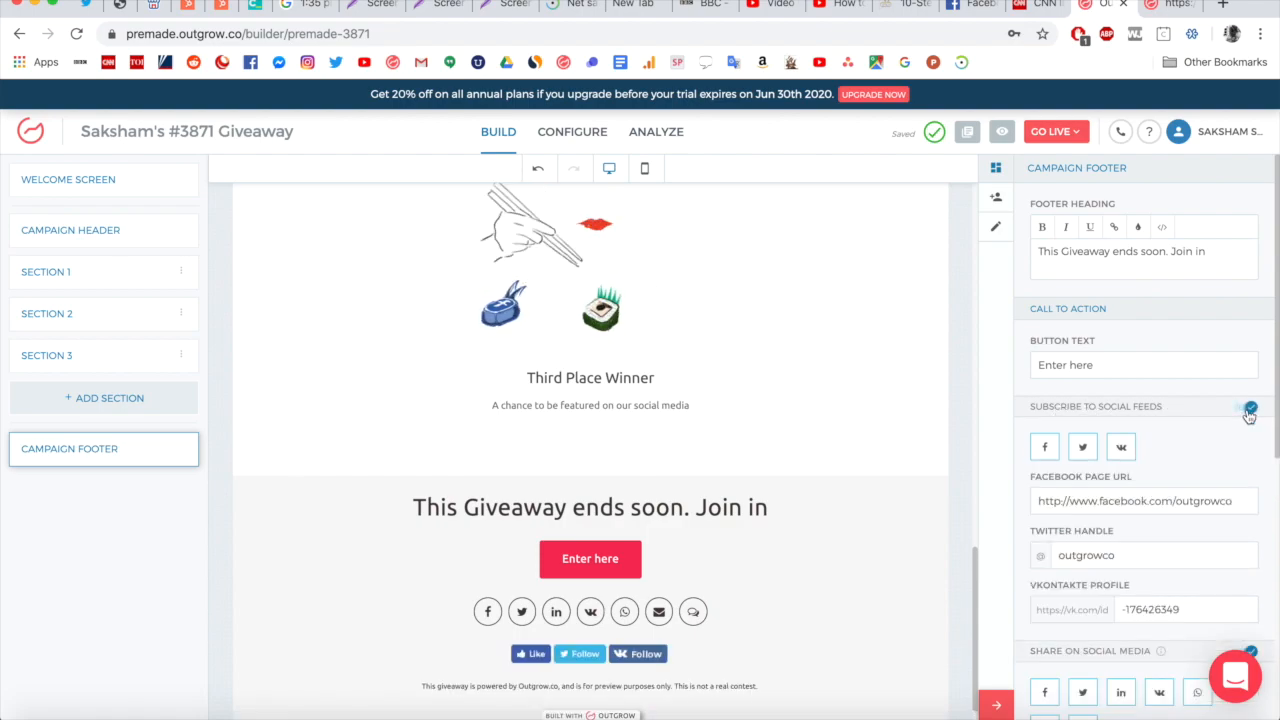
pyautogui.scroll(-1, 793, 555)
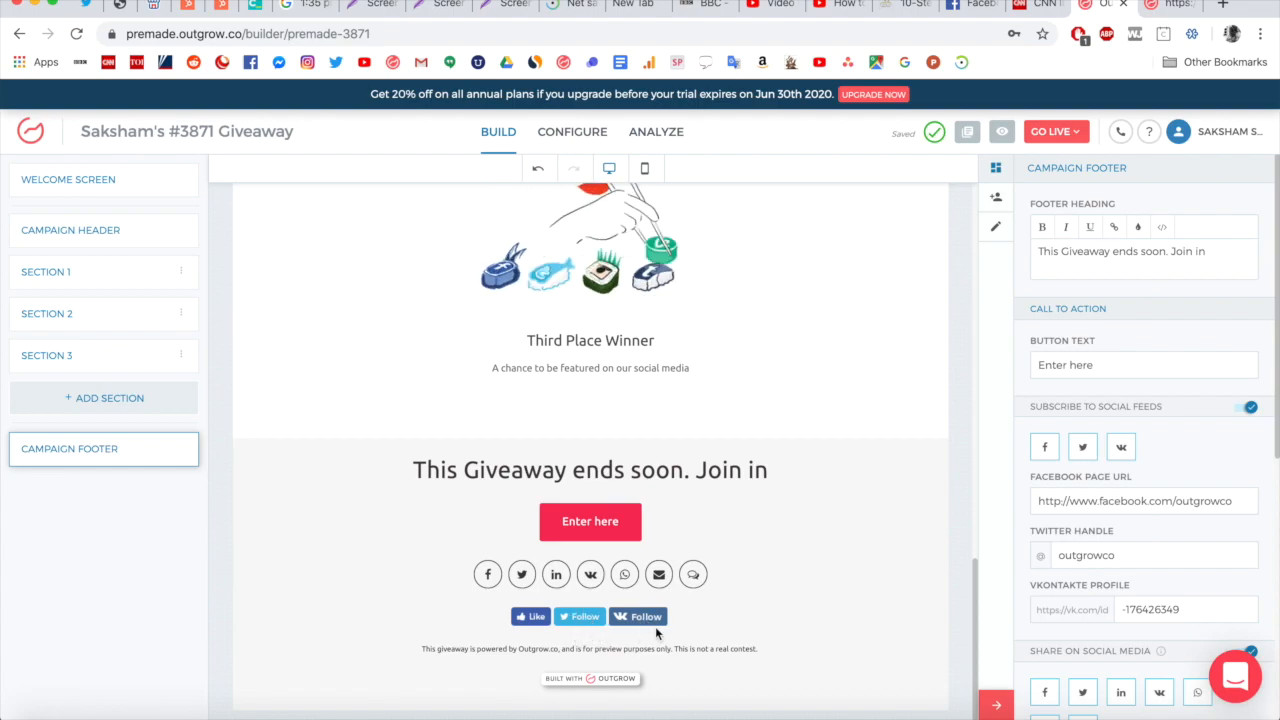
pyautogui.scroll(-4, 1184, 487)
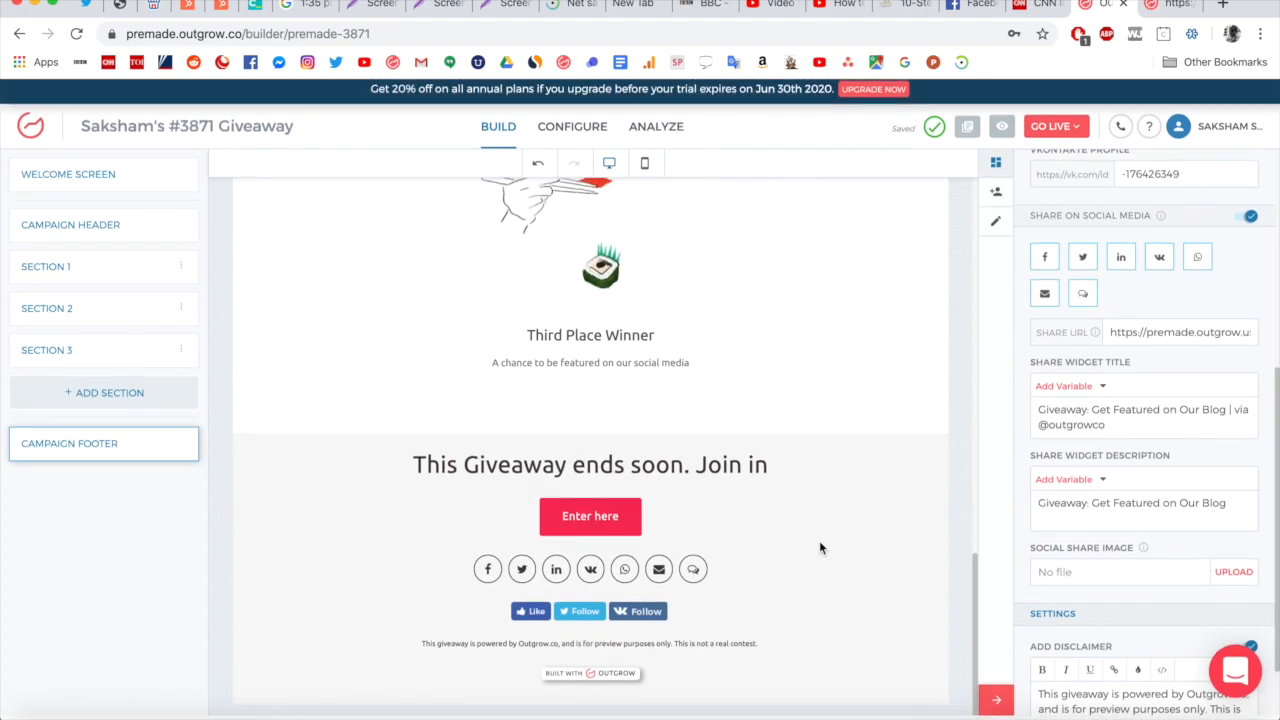
# Look over the giveaway page preview, open the lead generation entry form and close it again.
pyautogui.scroll(6, 819, 545)
pyautogui.scroll(5, 820, 547)
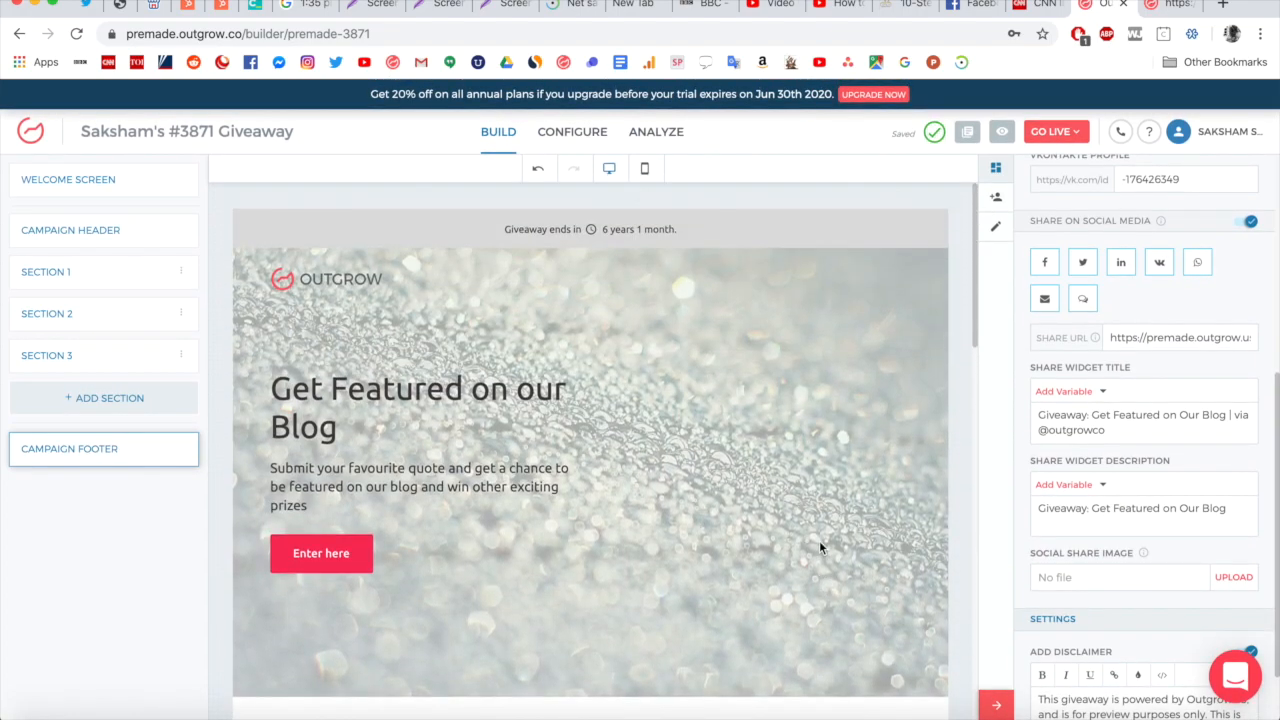
pyautogui.scroll(-10, 697, 535)
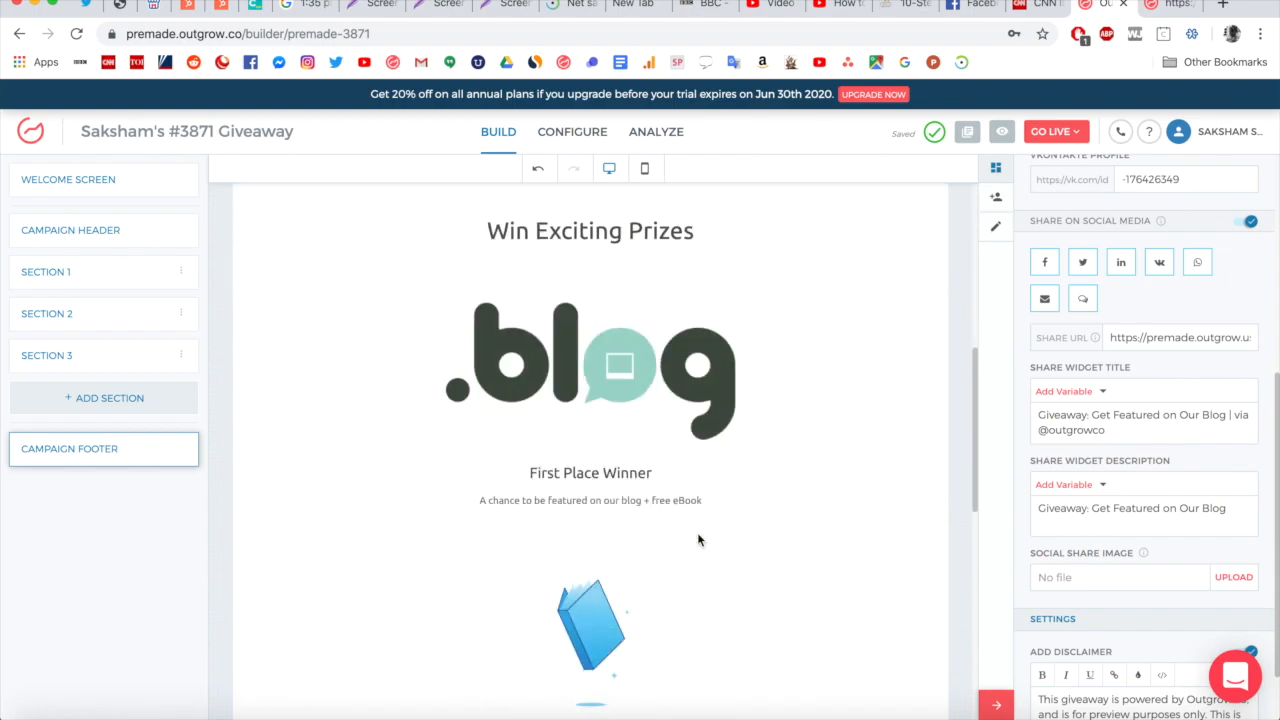
pyautogui.scroll(10, 697, 532)
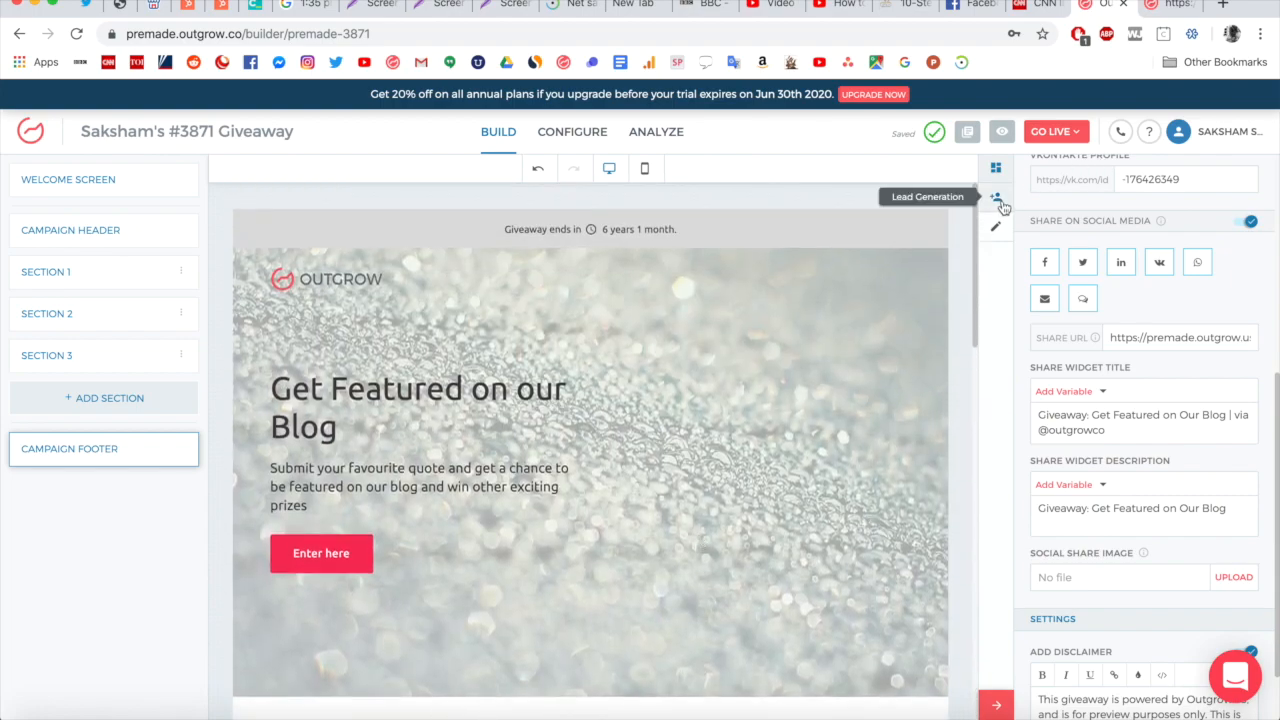
pyautogui.click(997, 199)
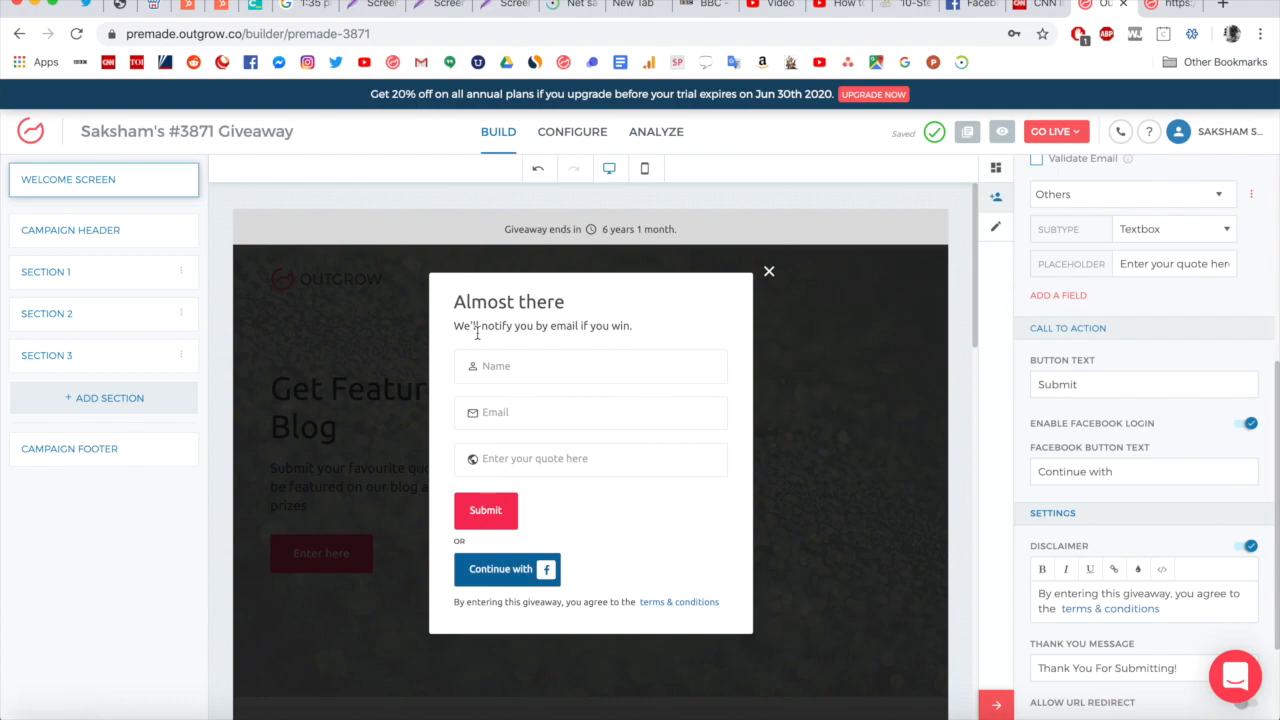
pyautogui.scroll(-5, 804, 450)
pyautogui.scroll(5, 804, 450)
pyautogui.click(769, 274)
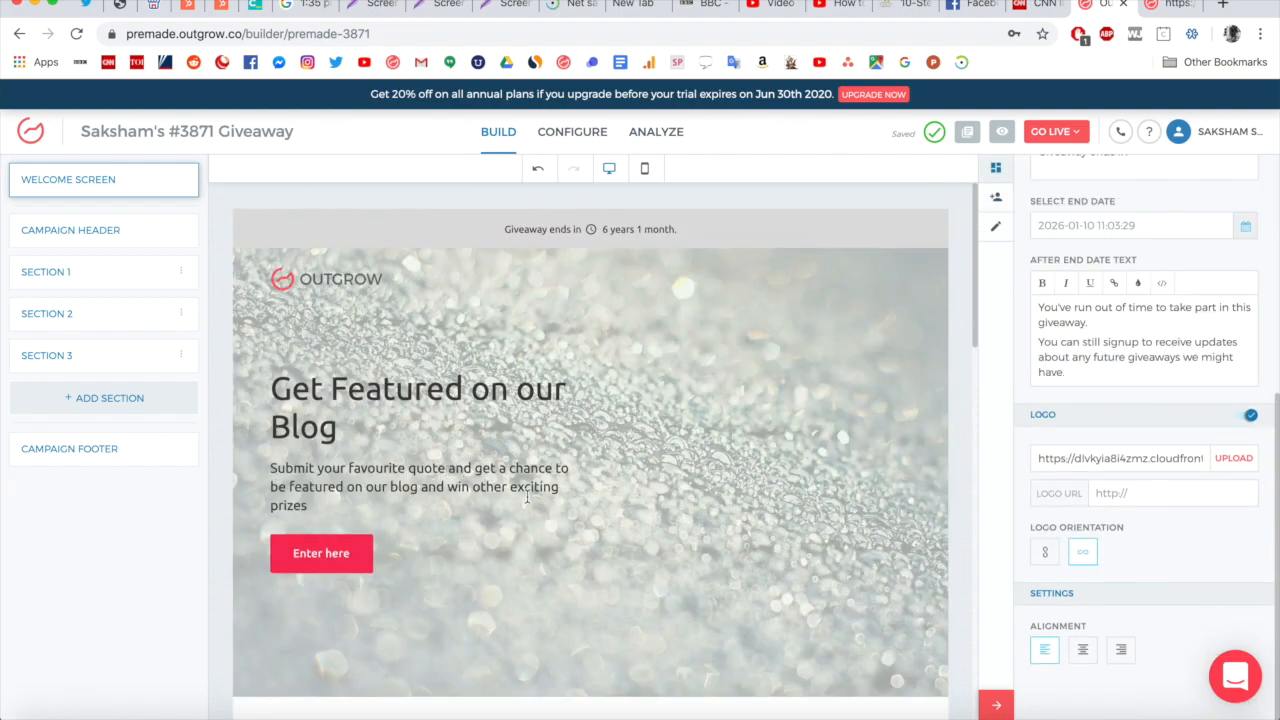
# Reopen the entry form, examine its headings, fields, Facebook login, disclaimer and lead submission settings, and close it.
pyautogui.click(995, 197)
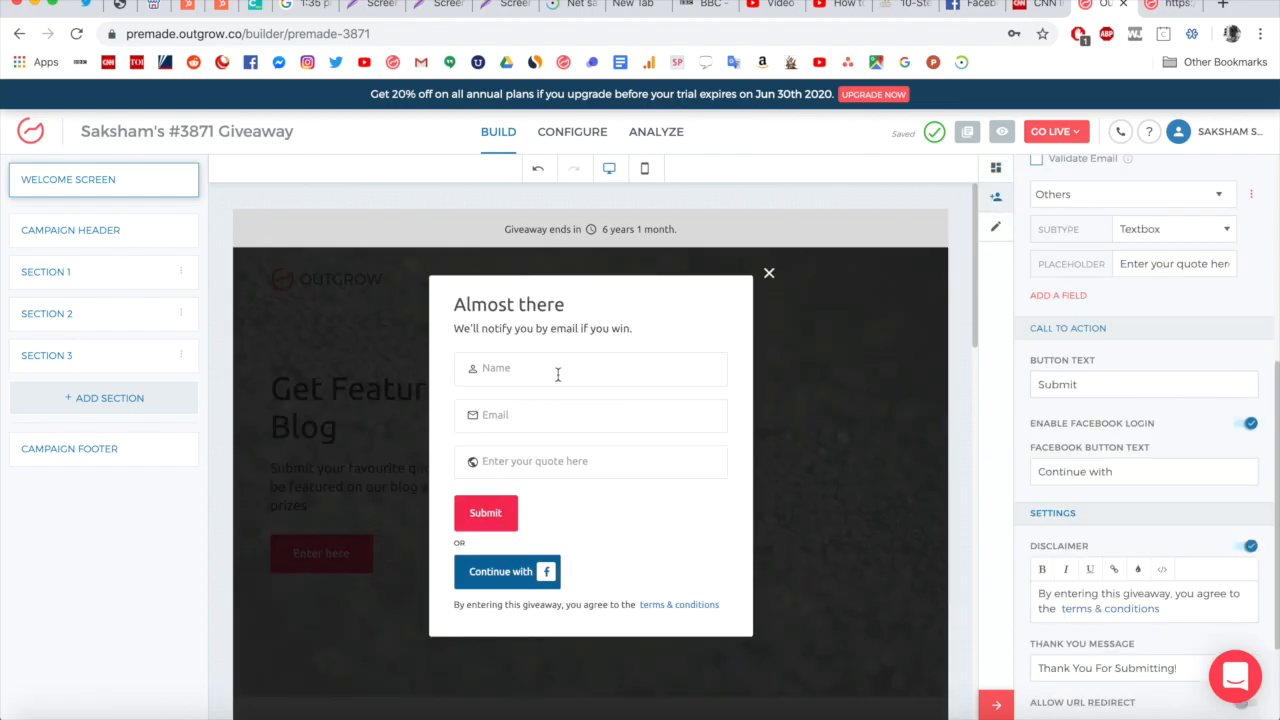
pyautogui.scroll(5, 1195, 427)
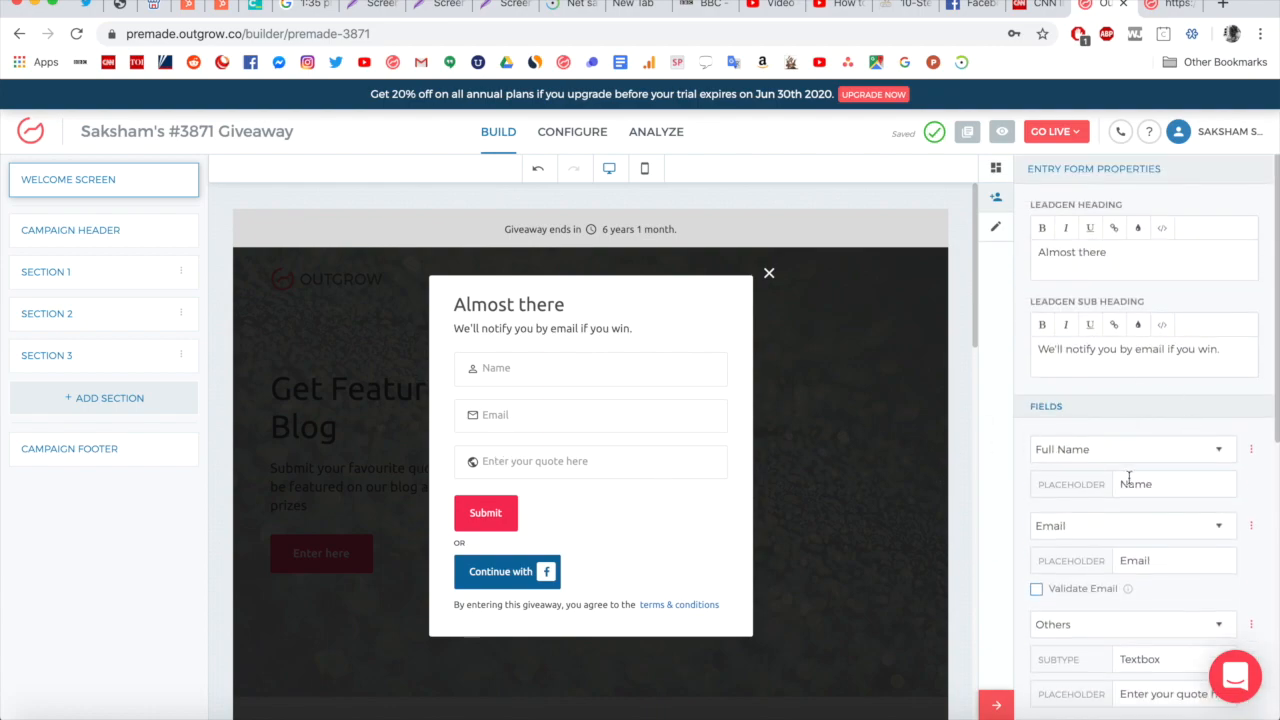
pyautogui.scroll(-3, 1129, 477)
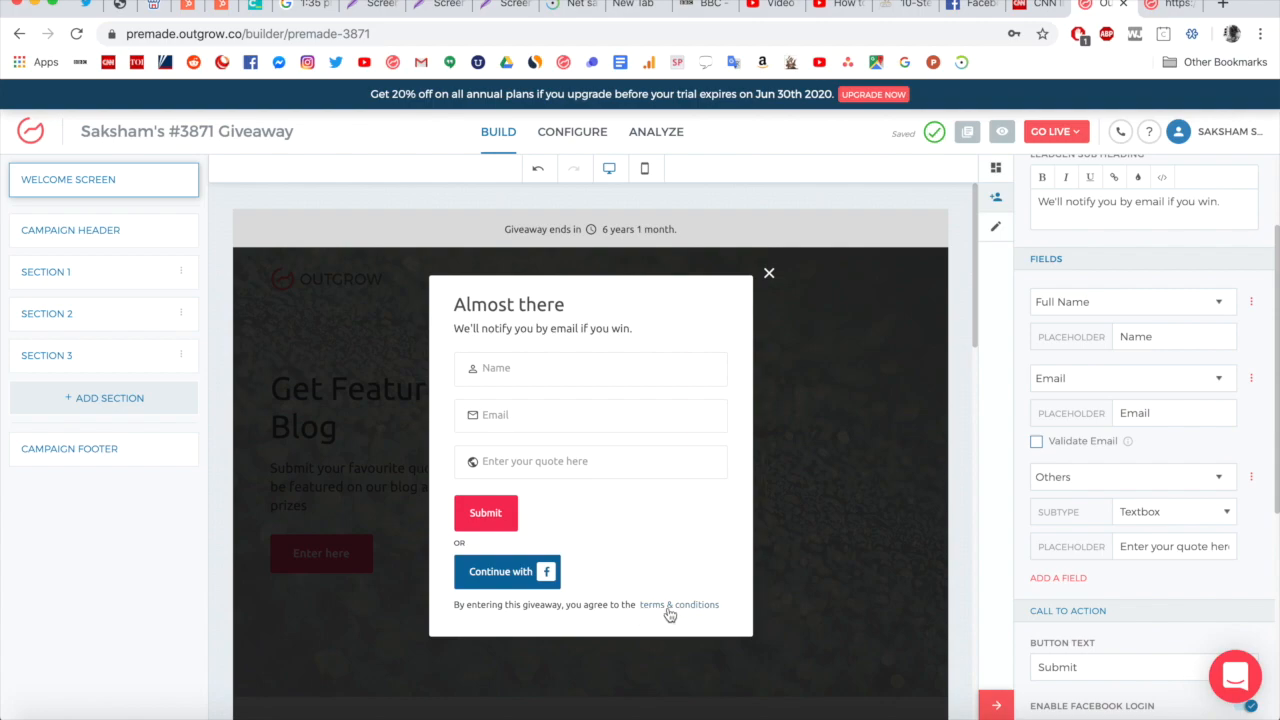
pyautogui.scroll(2, 1045, 475)
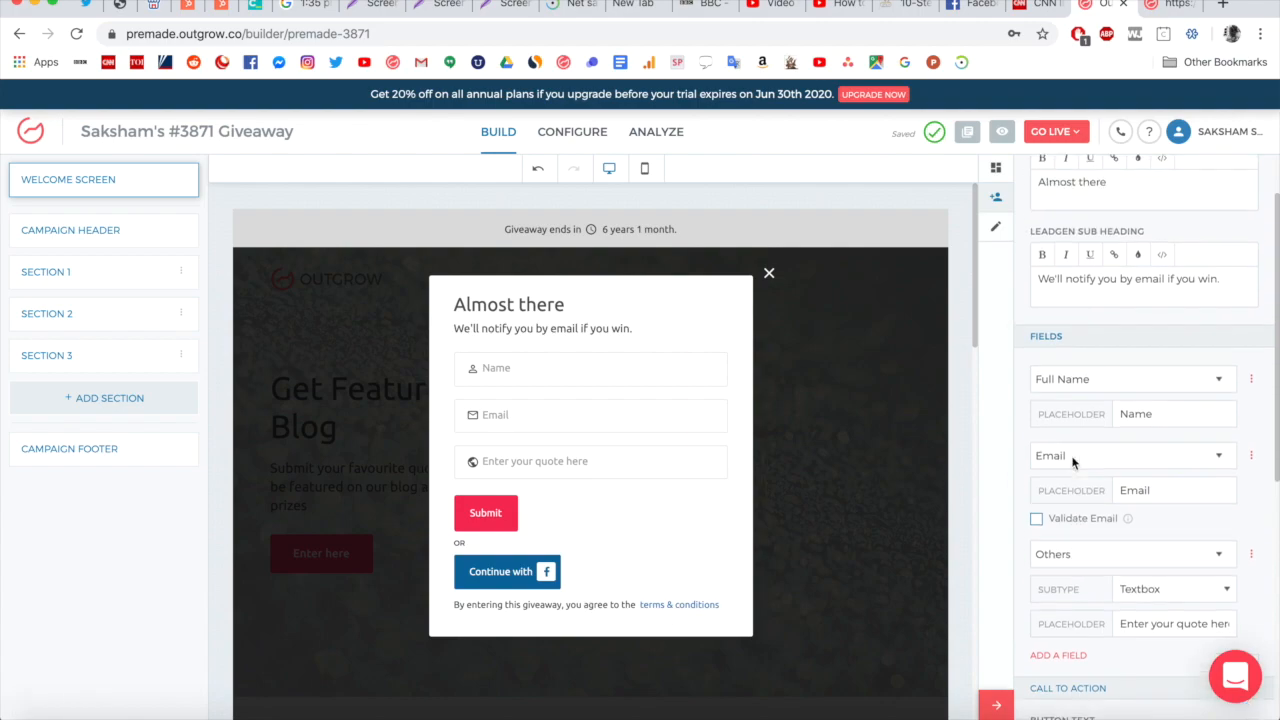
pyautogui.scroll(-6, 1070, 465)
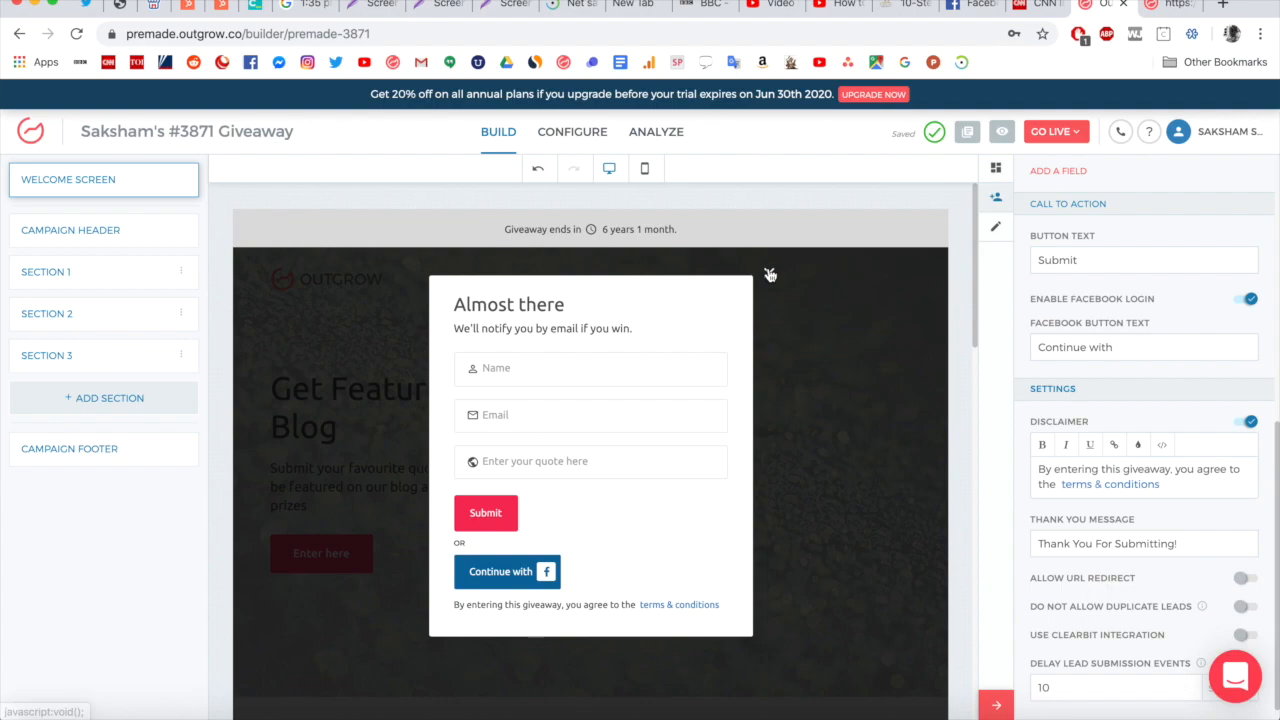
pyautogui.click(768, 272)
# Review the page preview, highlight the giveaway's title in the header, and open the Section 2 settings.
pyautogui.scroll(-8, 768, 270)
pyautogui.scroll(-5, 768, 267)
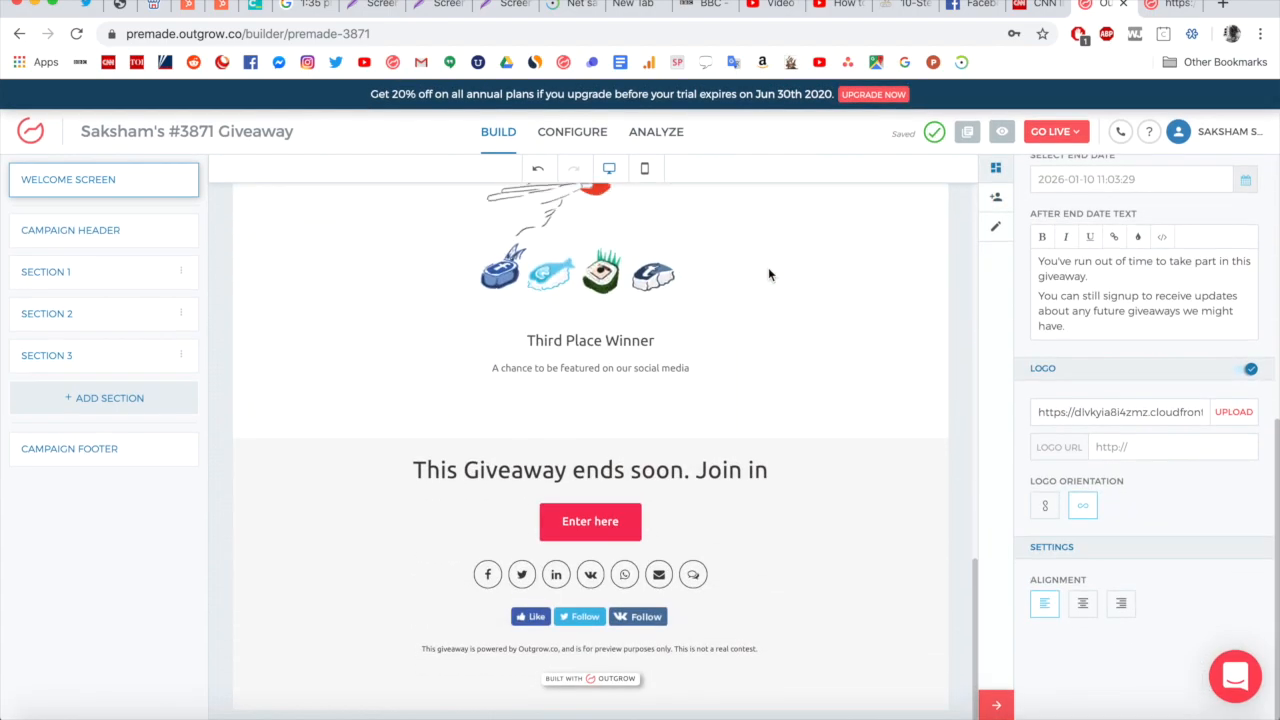
pyautogui.scroll(5, 768, 267)
pyautogui.moveTo(281, 131); pyautogui.dragTo(84, 131)
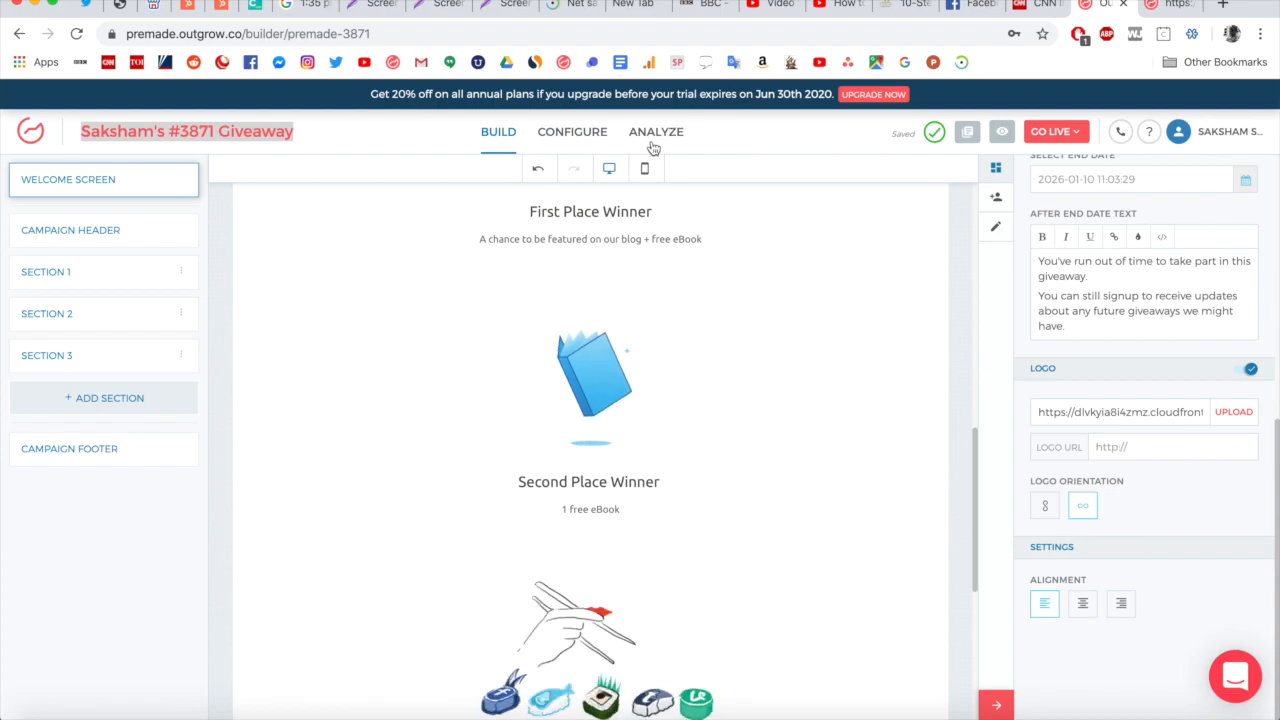
pyautogui.click(86, 333)
pyautogui.scroll(-5, 591, 384)
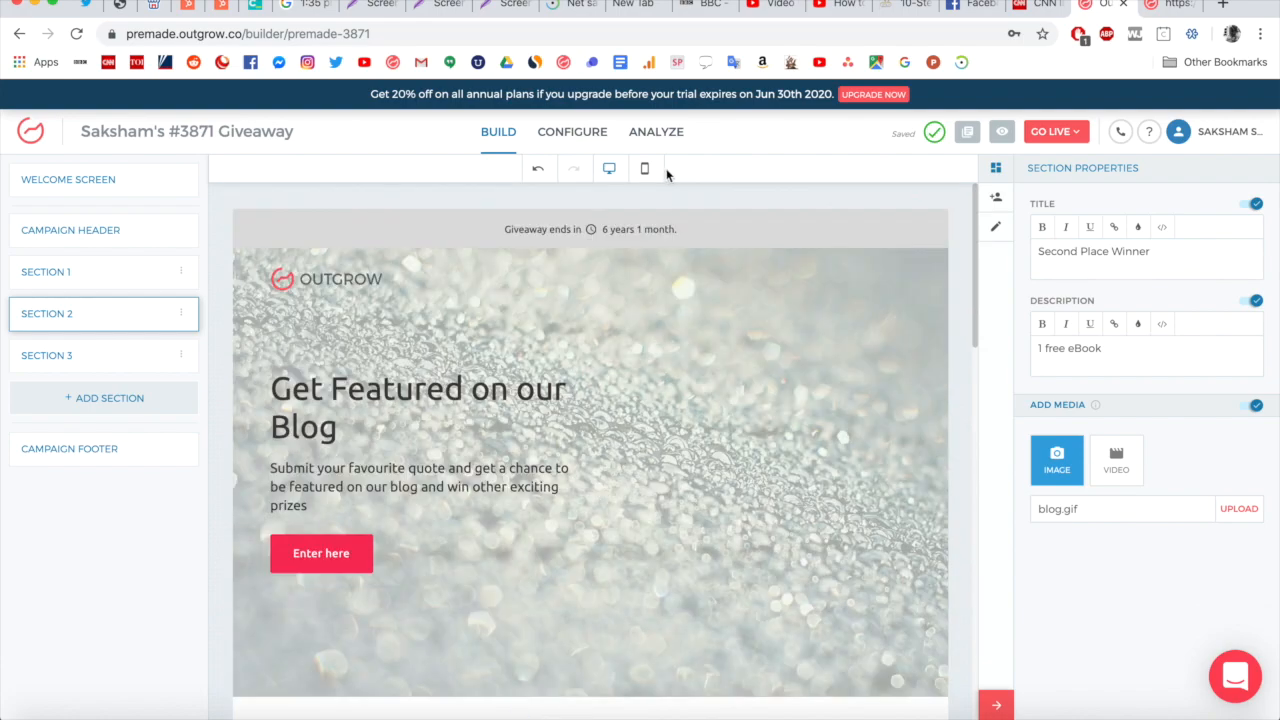
# Open the go-live options to view the default Outgrow URL and custom domain choices, and close them.
pyautogui.click(1054, 131)
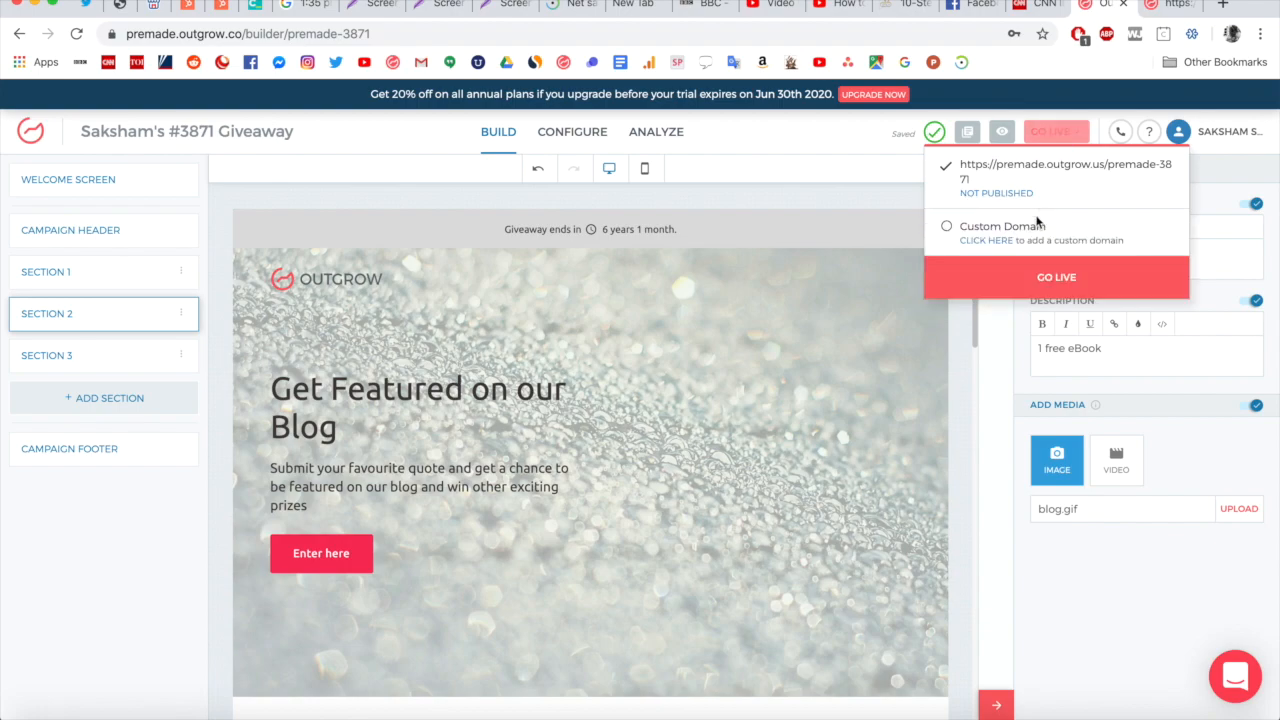
pyautogui.click(1041, 293)
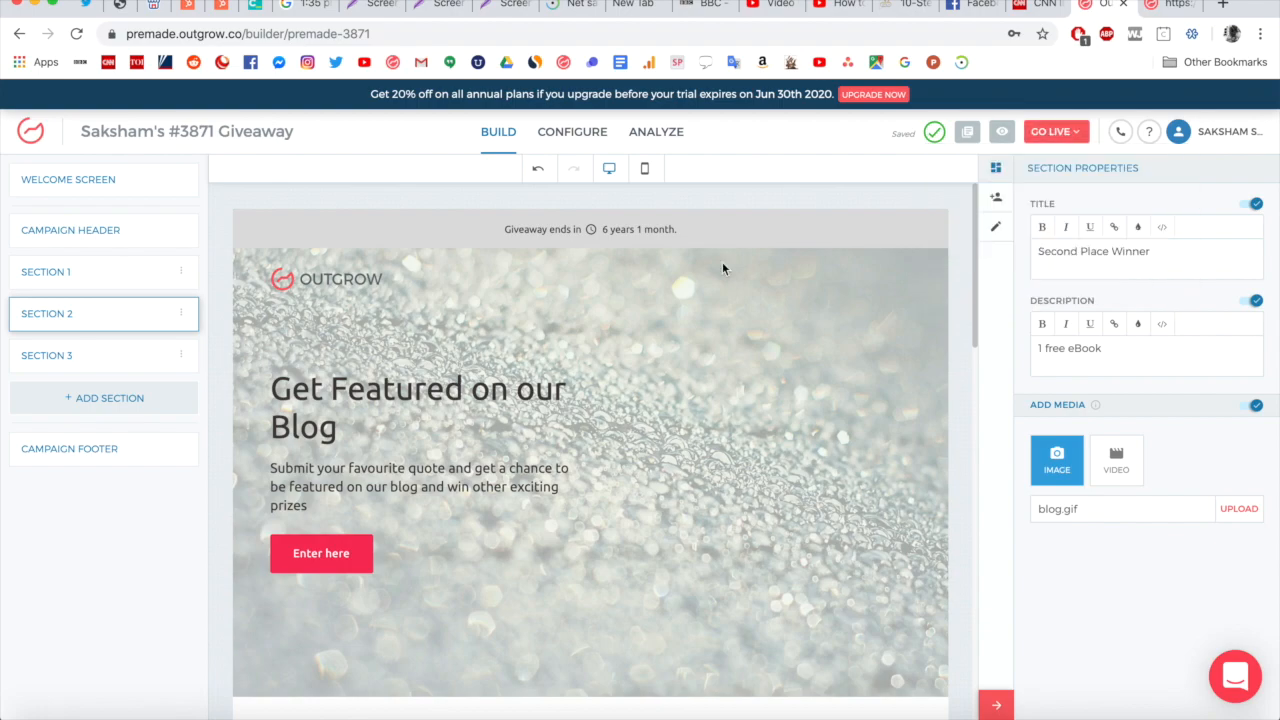
# Switch the giveaway preview to the mobile layout and examine the page from welcome screen to footer.
pyautogui.click(646, 170)
pyautogui.scroll(-6, 778, 330)
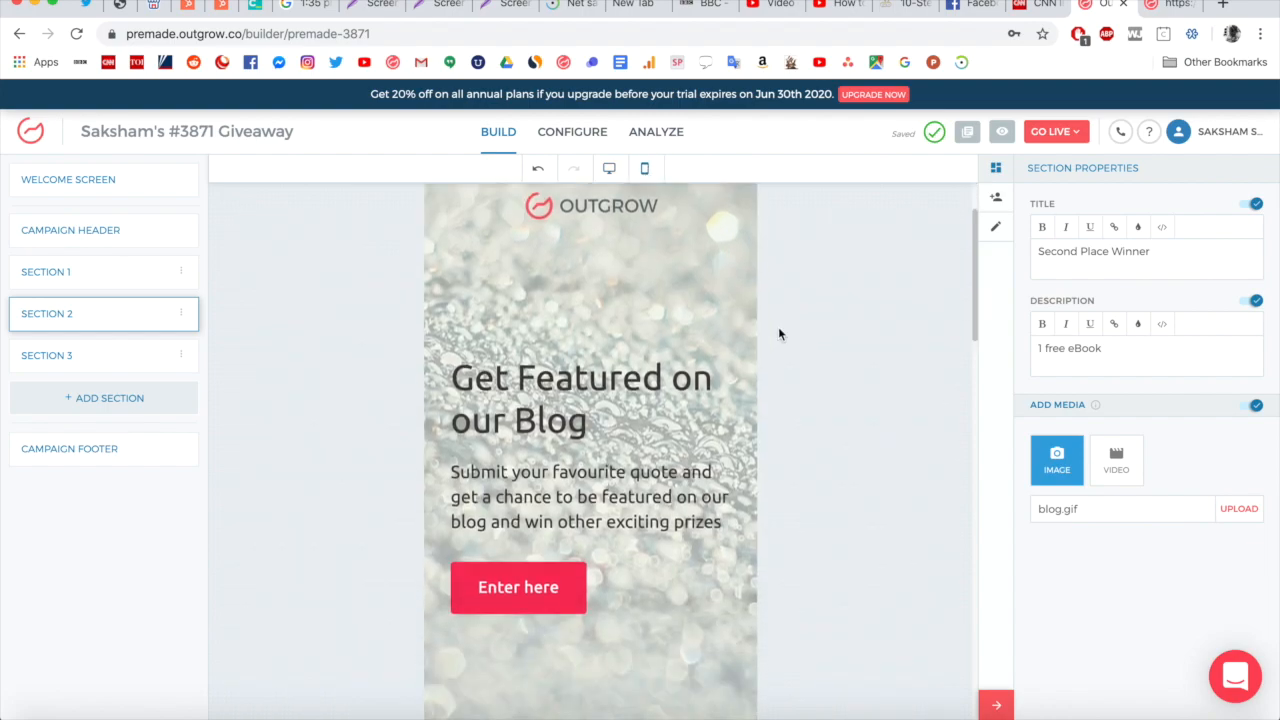
pyautogui.scroll(-9, 779, 329)
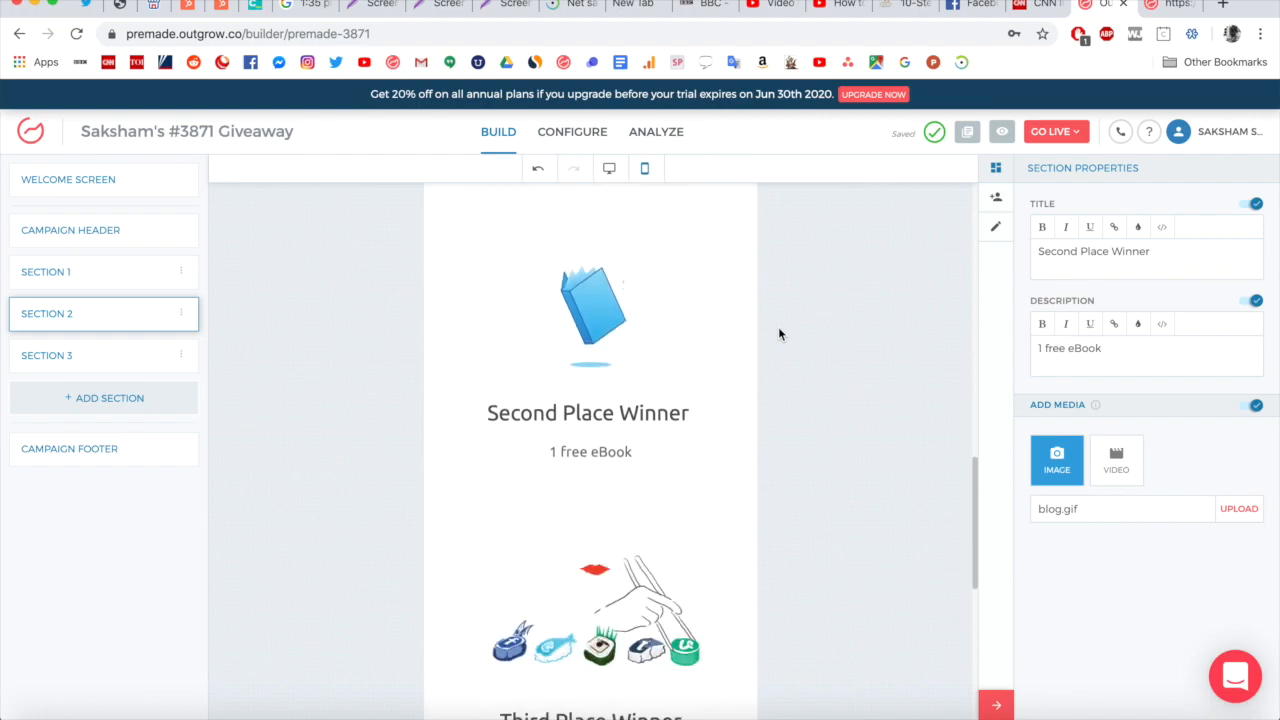
pyautogui.scroll(-1, 779, 333)
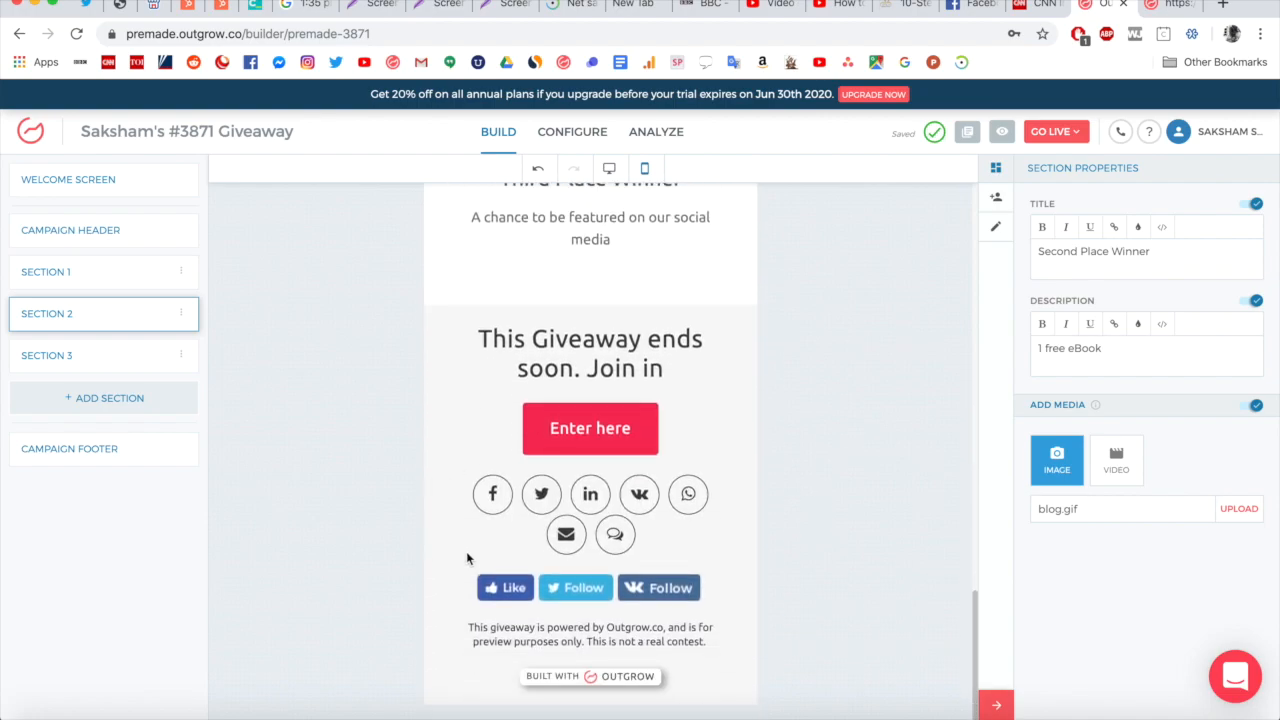
pyautogui.scroll(15, 744, 585)
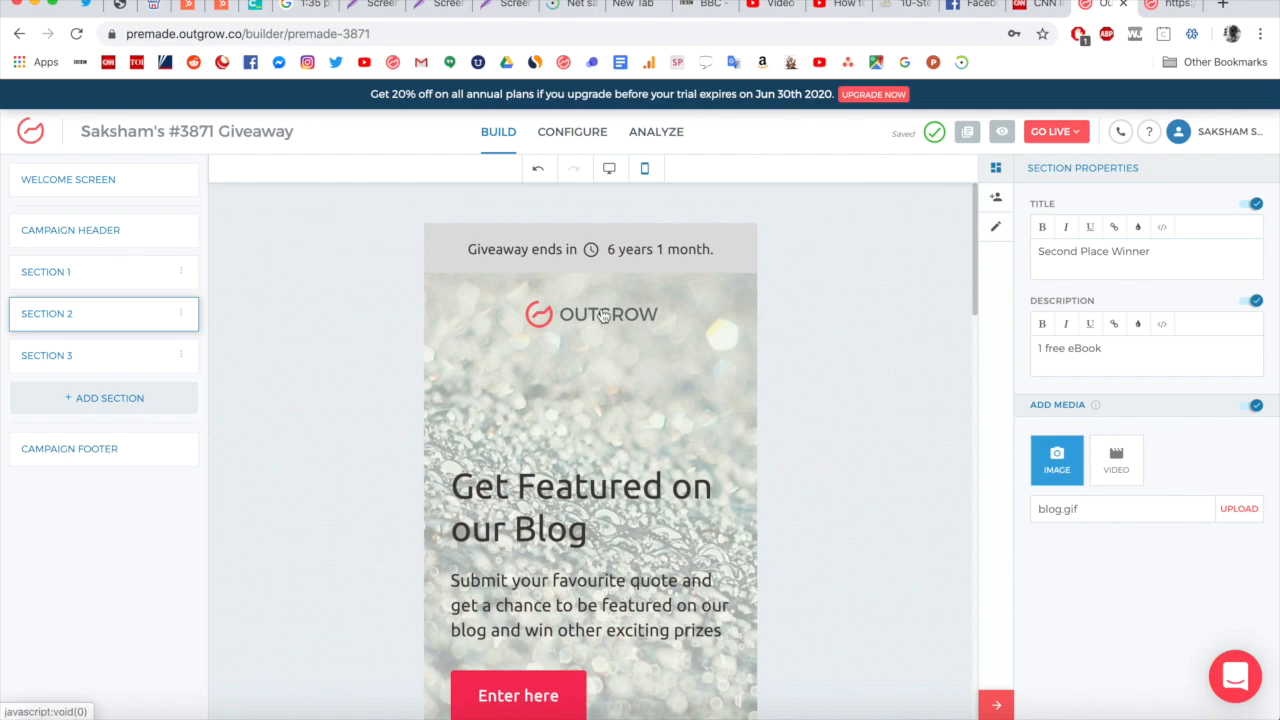
# Switch the giveaway preview back to the web layout and open the welcome screen's settings from its heading.
pyautogui.scroll(-3, 670, 460)
pyautogui.scroll(3, 670, 460)
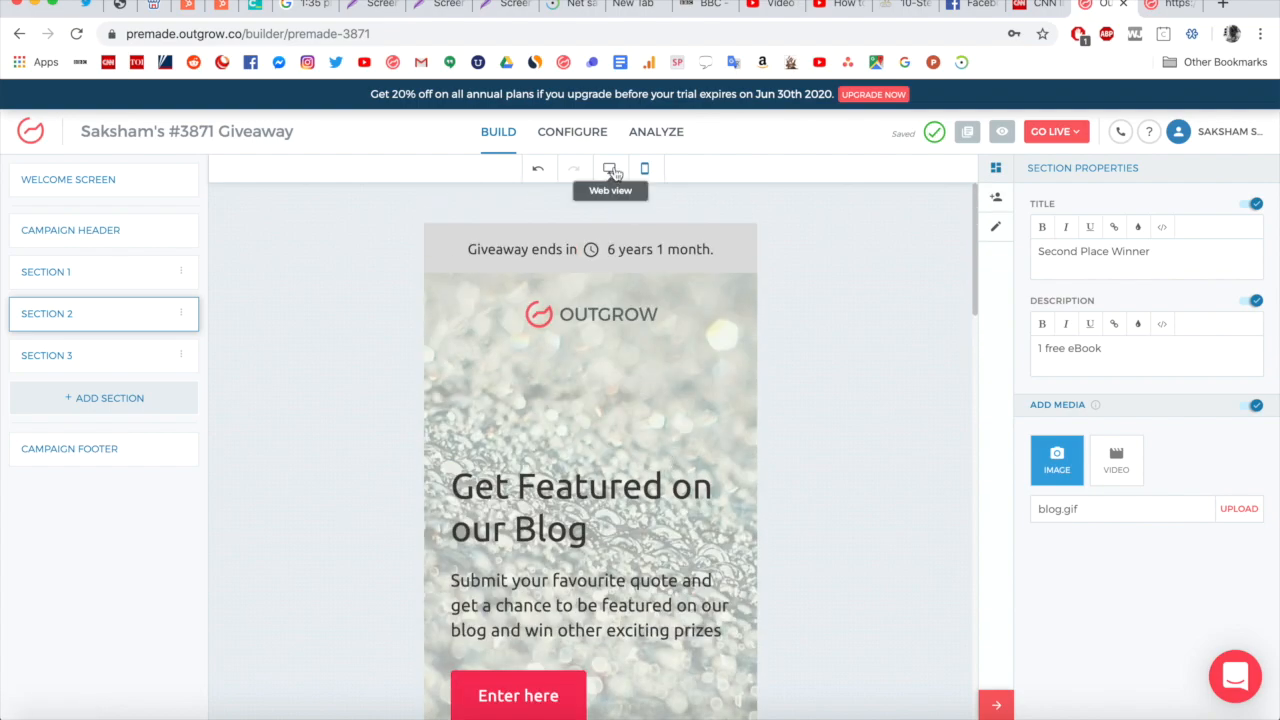
pyautogui.click(610, 169)
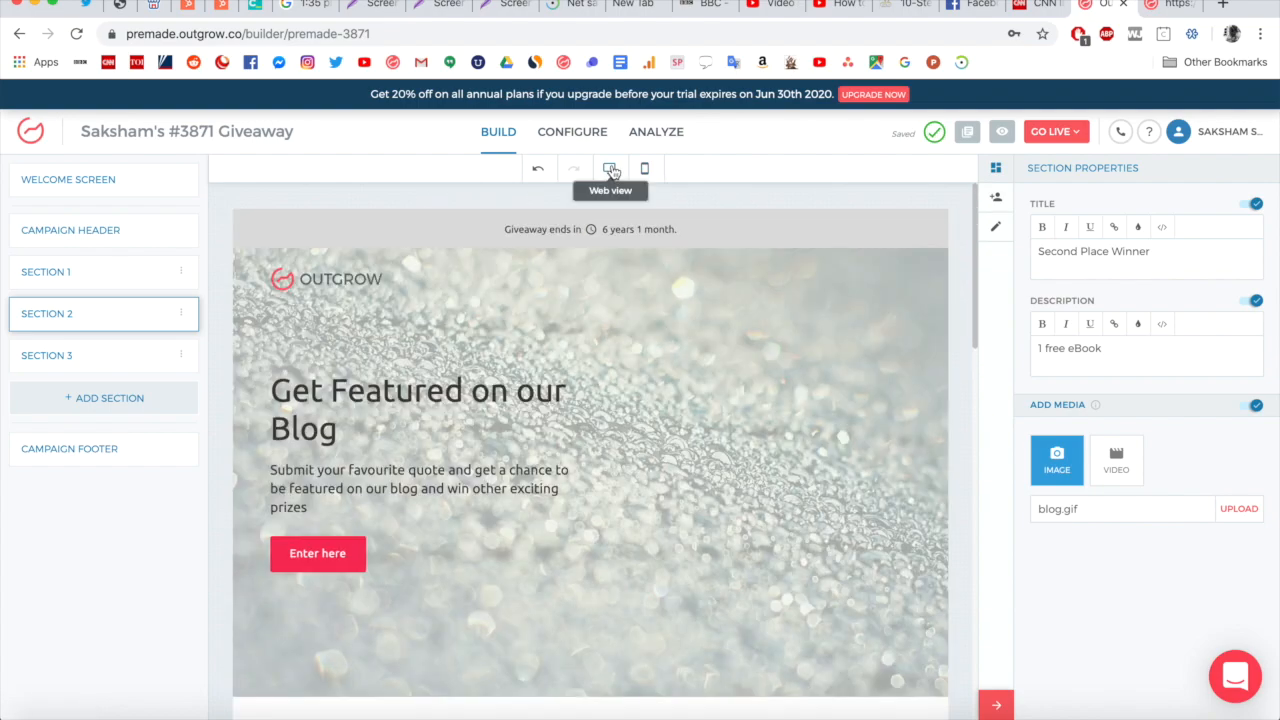
pyautogui.click(395, 400)
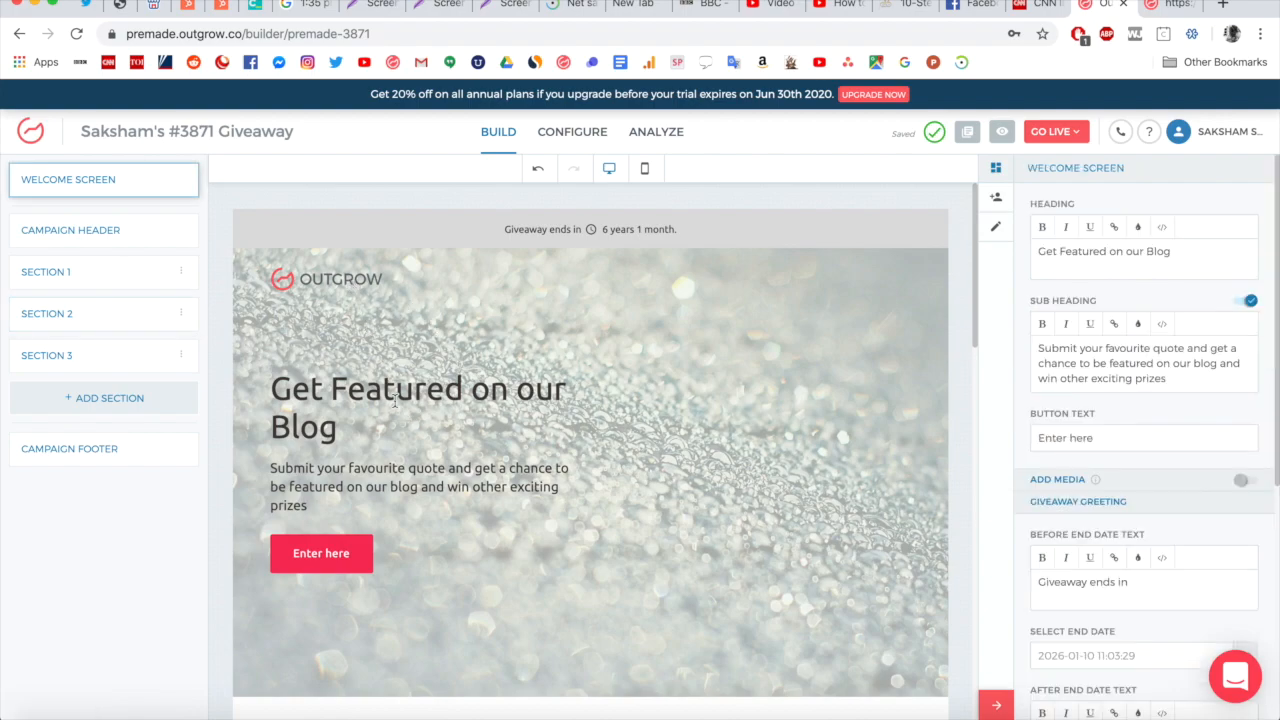
# Open the display settings from the logo, examine the background, font and branding options, and return to the welcome screen settings.
pyautogui.click(352, 285)
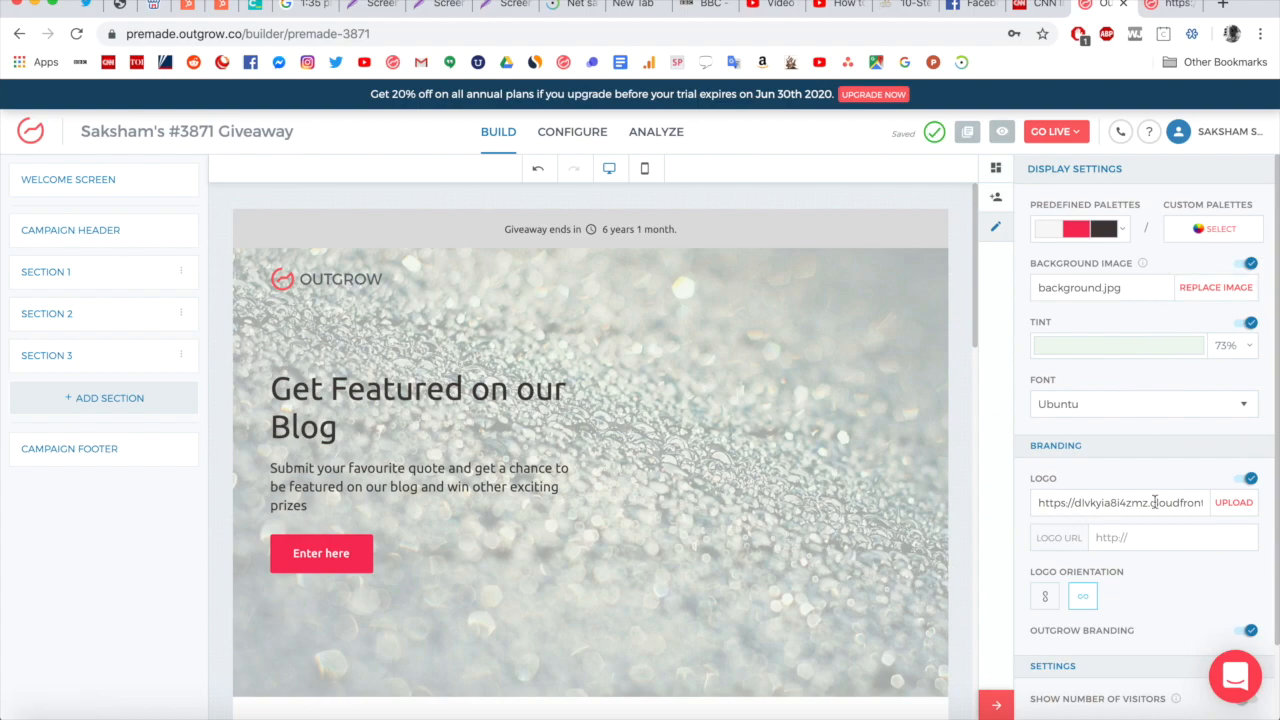
pyautogui.scroll(-2, 1154, 502)
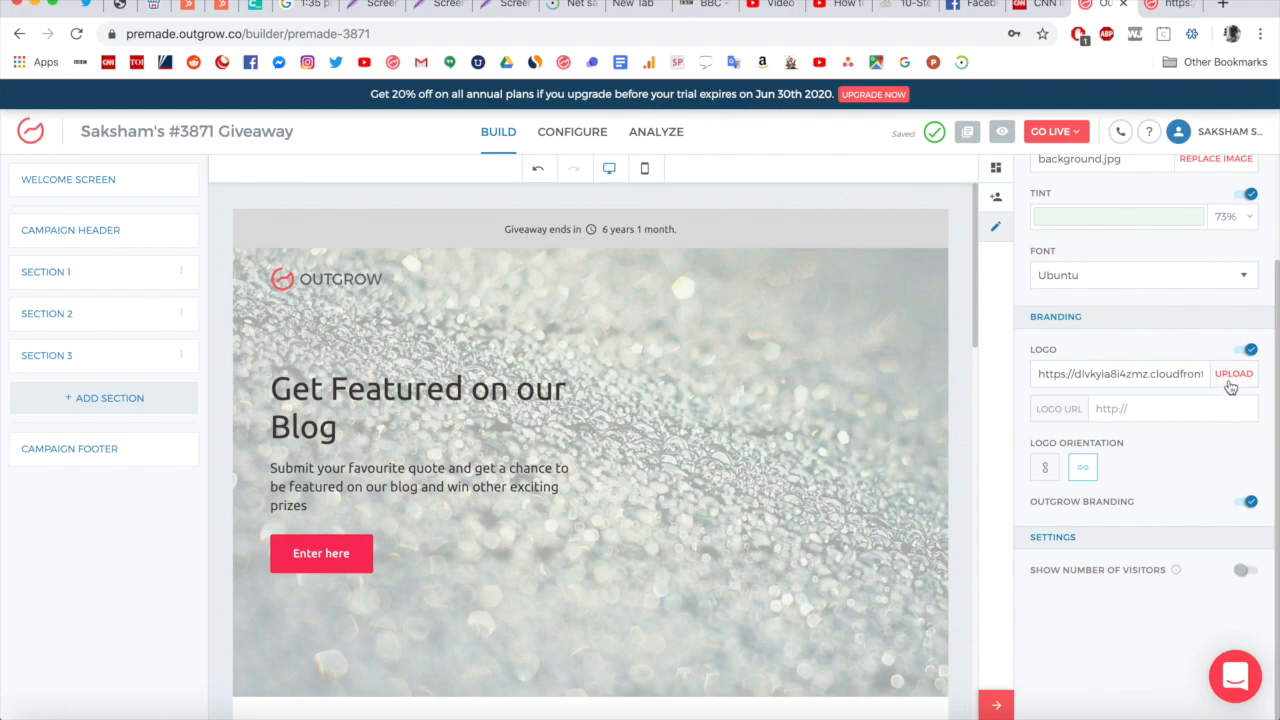
pyautogui.scroll(3, 1181, 395)
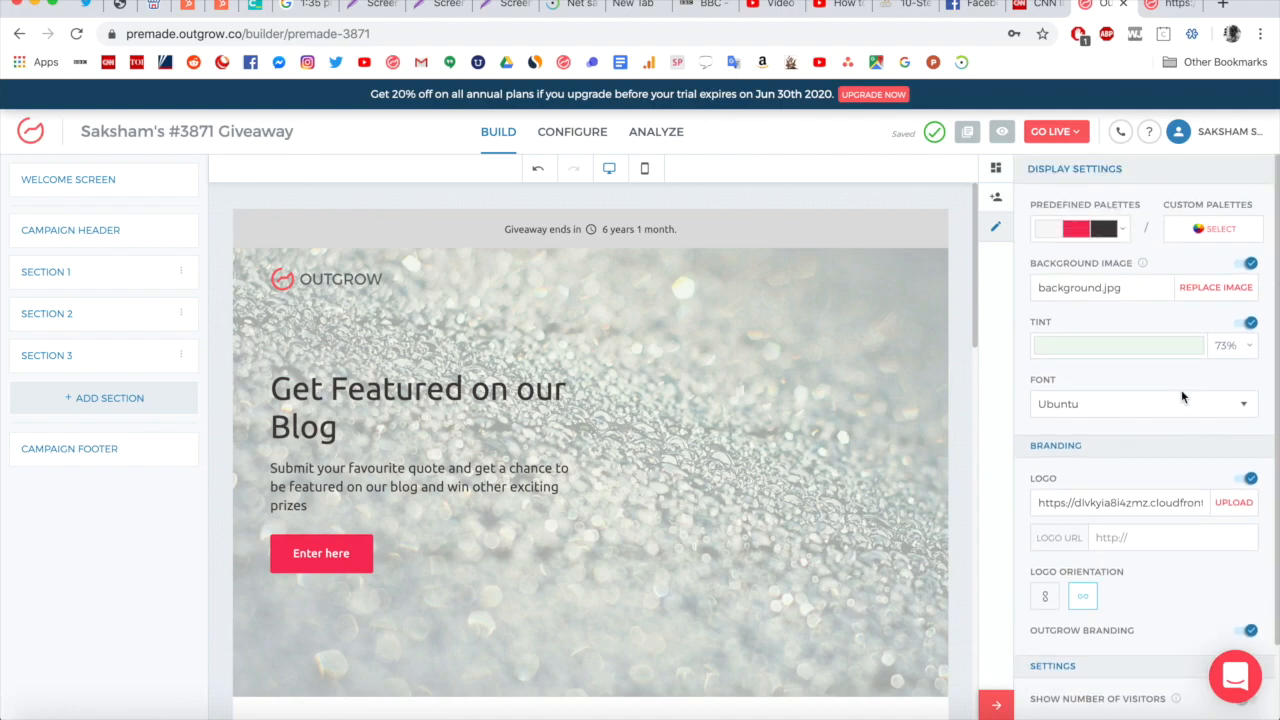
pyautogui.click(881, 373)
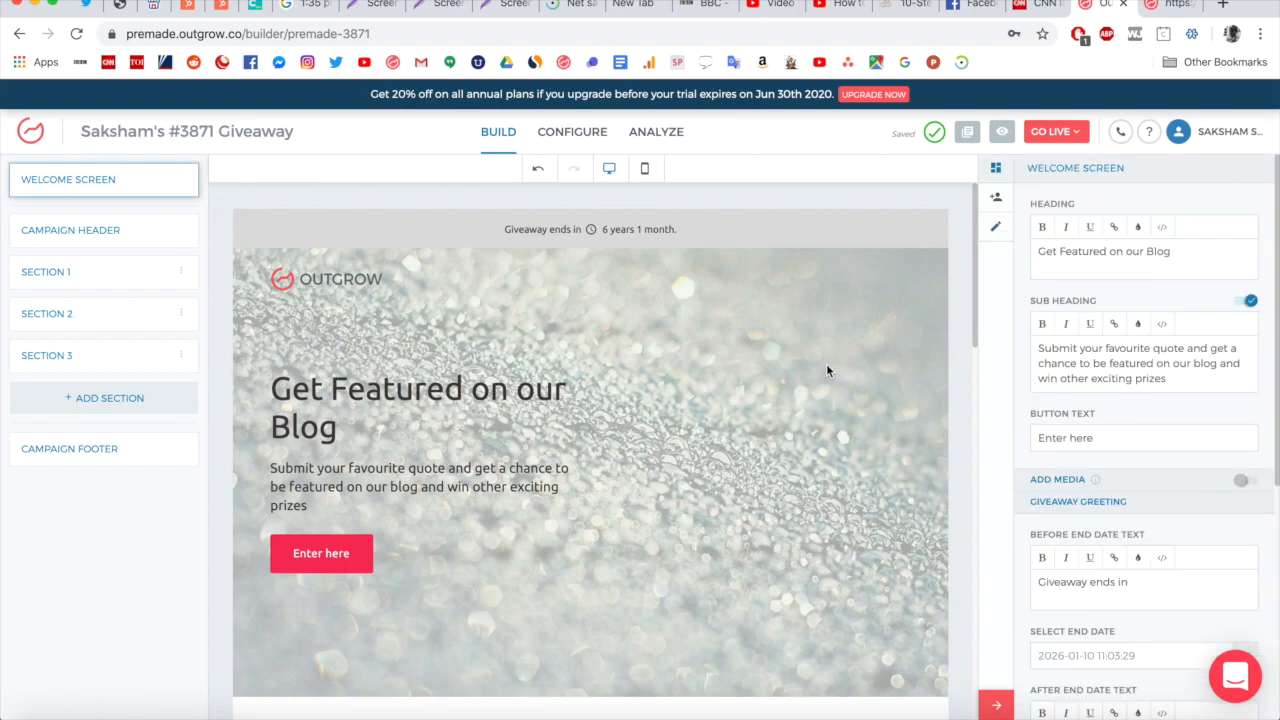
# Reopen the display settings, view the predefined colour palettes without choosing one, and review the giveaway page down to its footer.
pyautogui.click(995, 227)
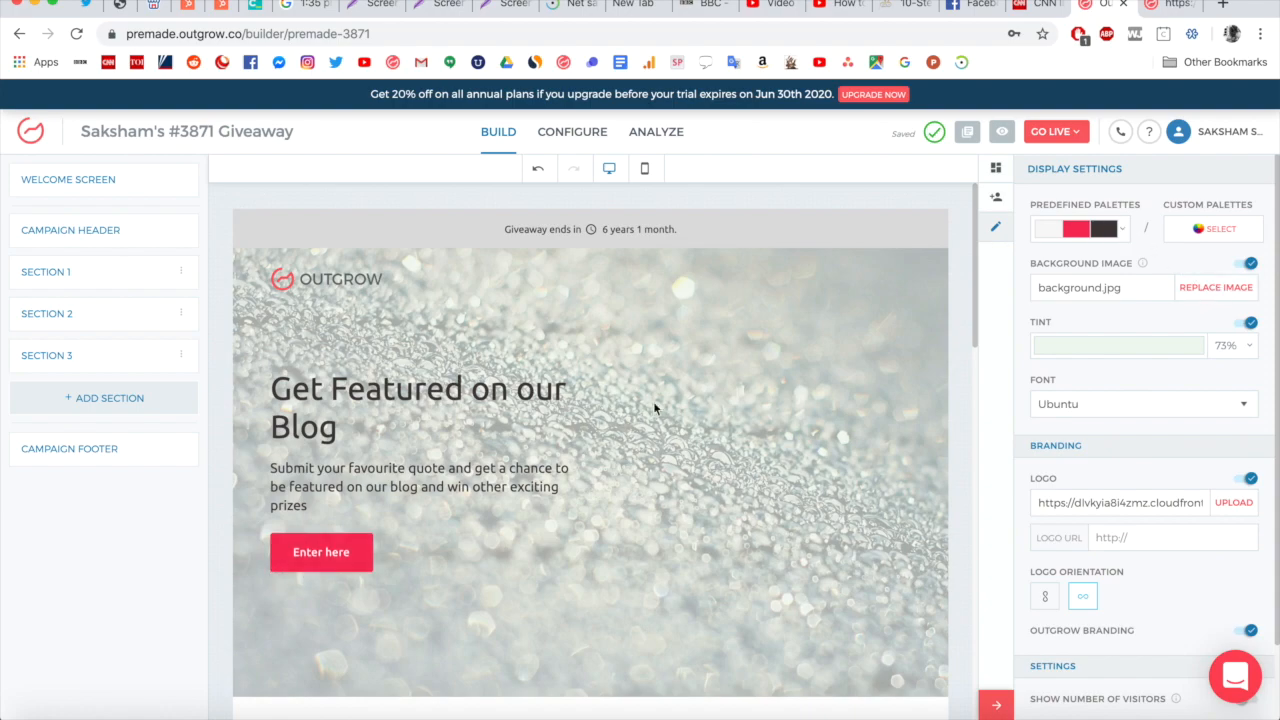
pyautogui.click(1124, 240)
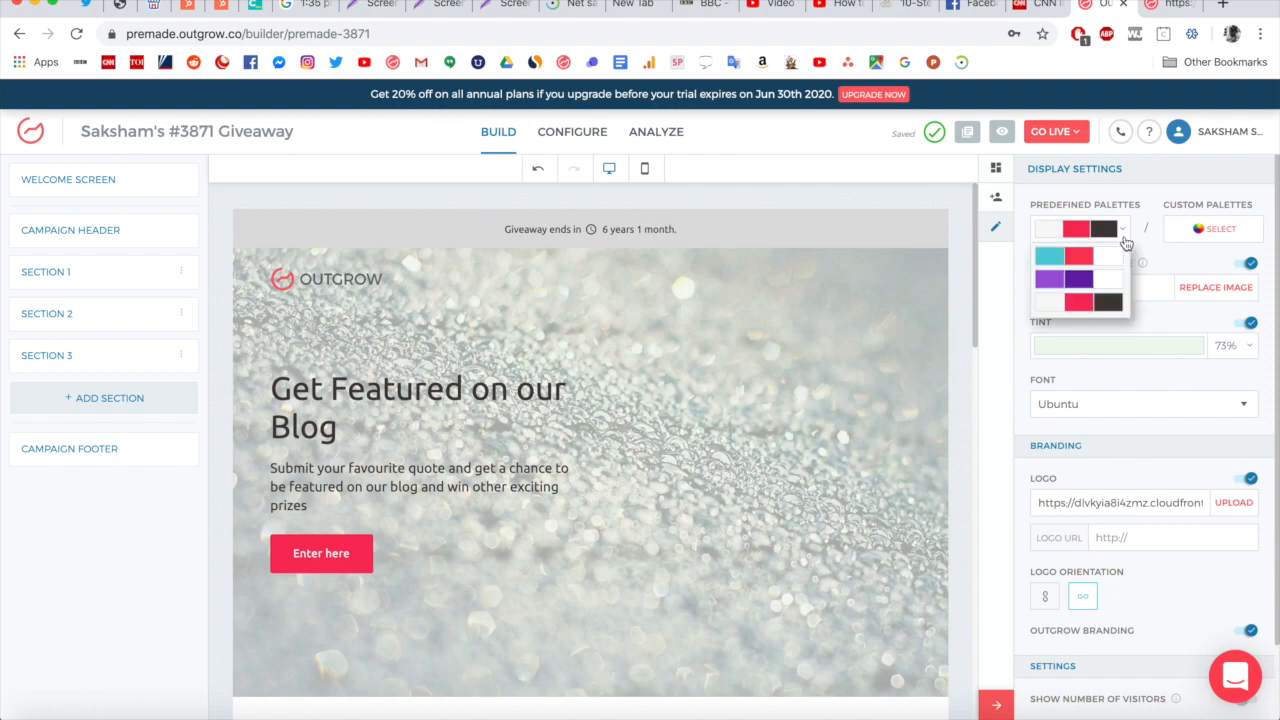
pyautogui.click(1152, 212)
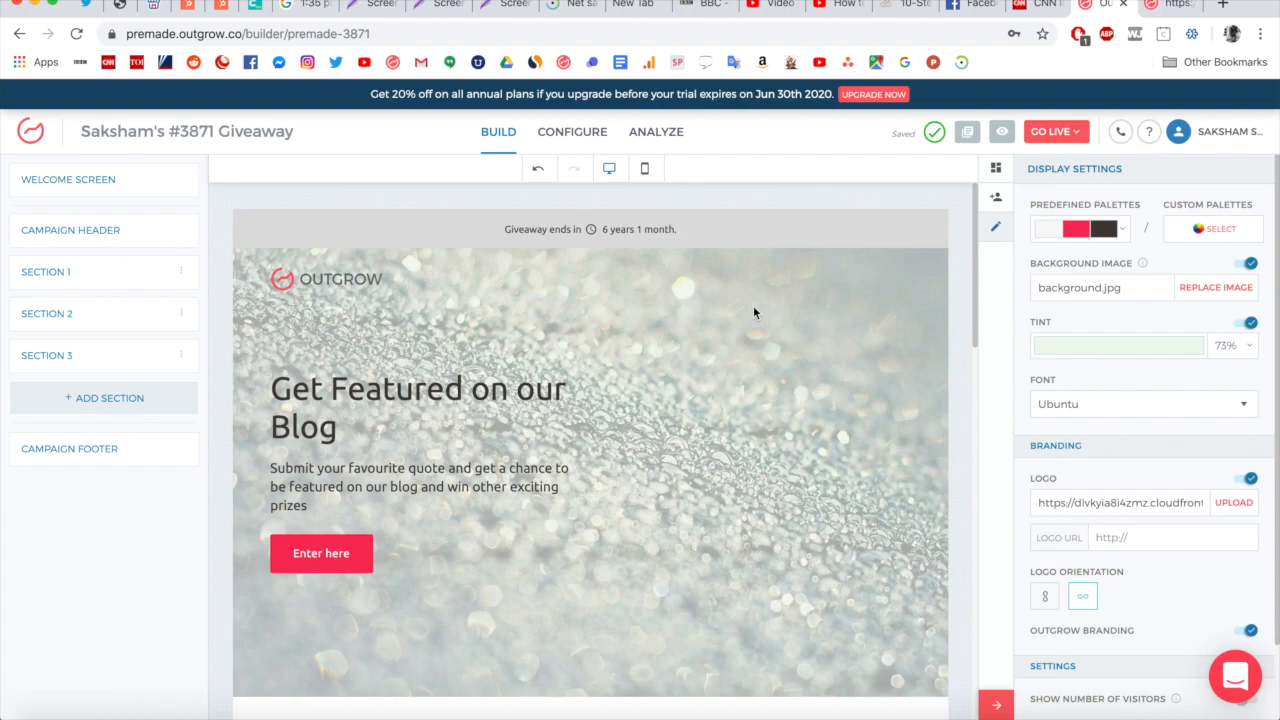
pyautogui.scroll(-12, 754, 307)
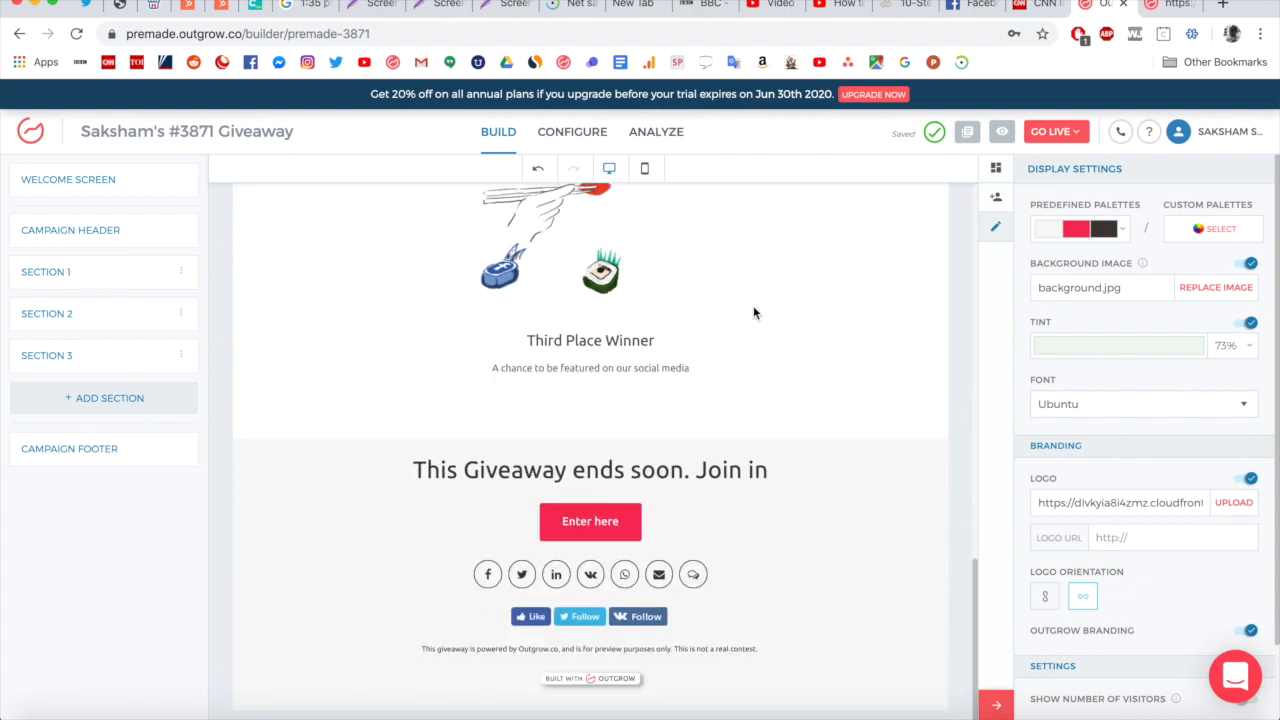
pyautogui.scroll(12, 754, 307)
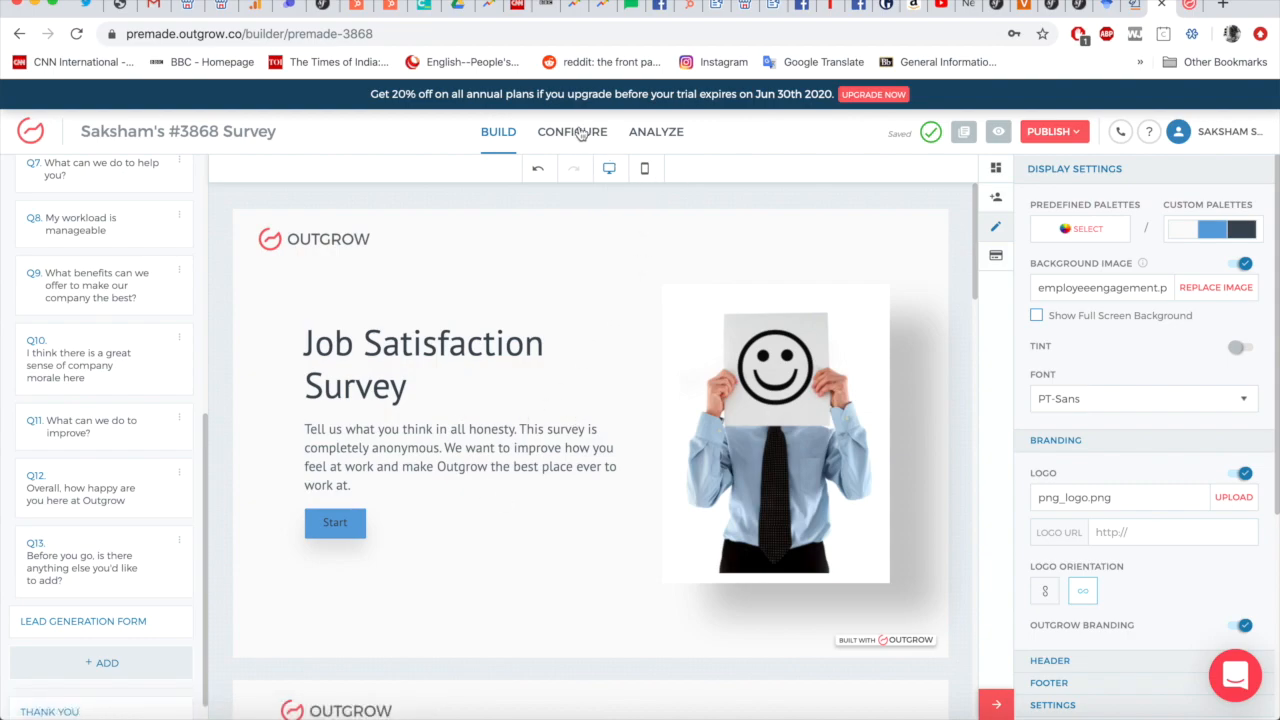
# In the survey's general configuration settings, change the ending of the survey URL to premade-3868-hi.
pyautogui.click(575, 138)
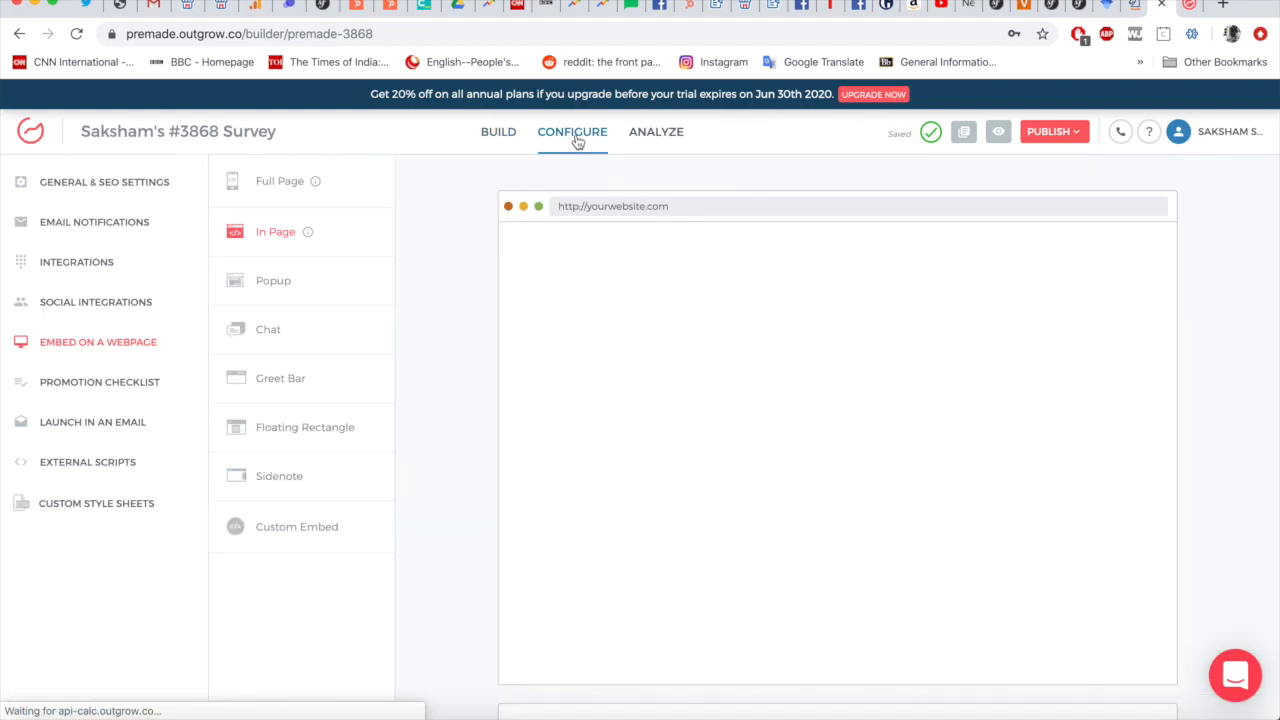
pyautogui.click(115, 195)
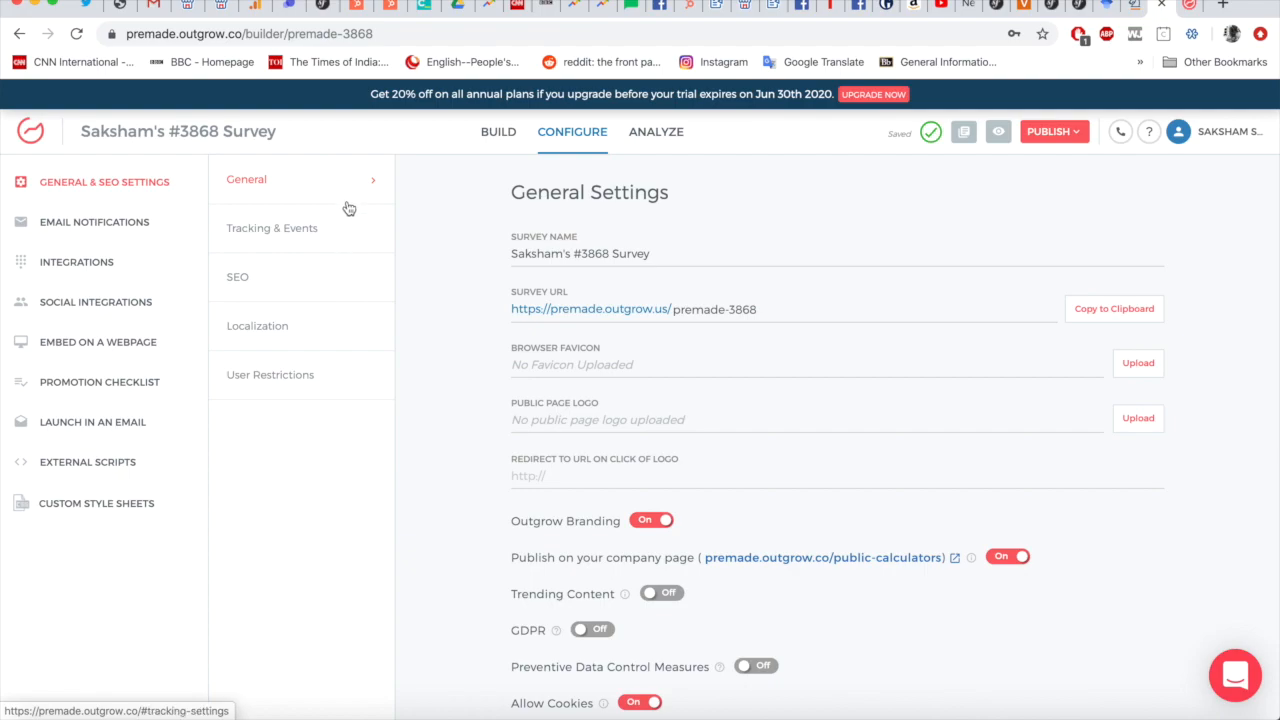
pyautogui.tripleClick(689, 307)
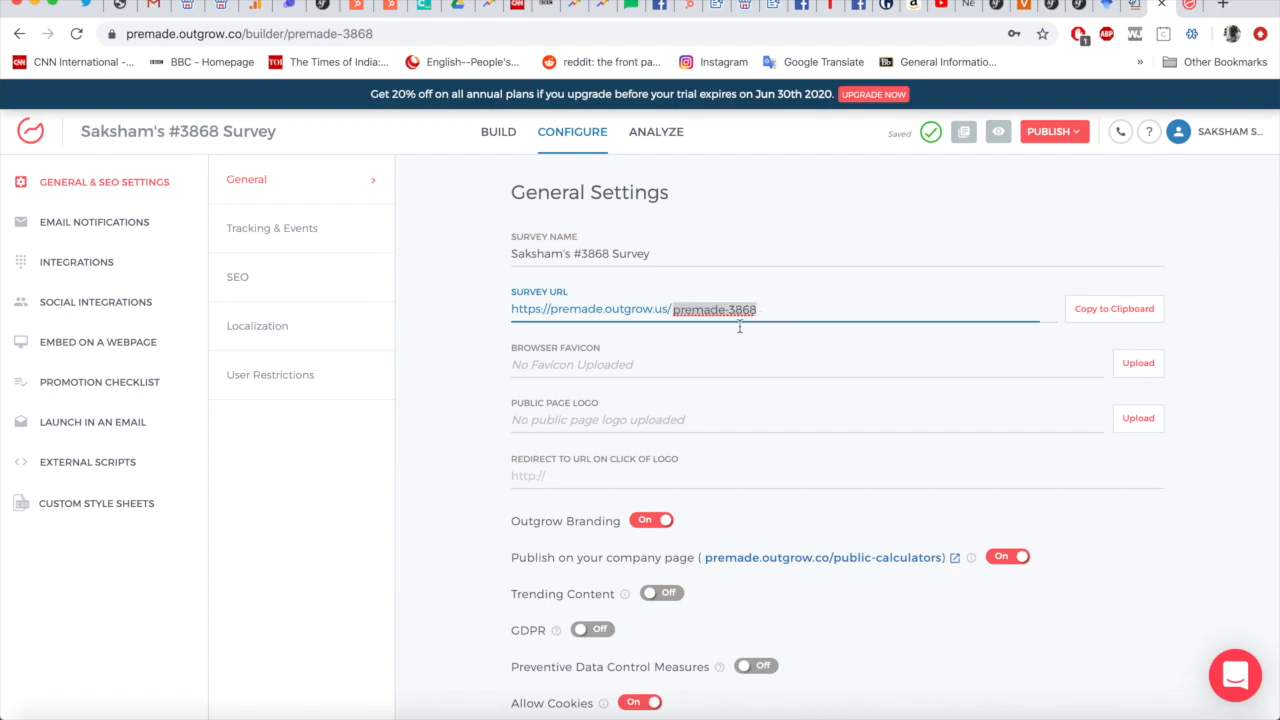
pyautogui.doubleClick(690, 308)
pyautogui.click(784, 314)
pyautogui.write('-hi')
pyautogui.press('Return')
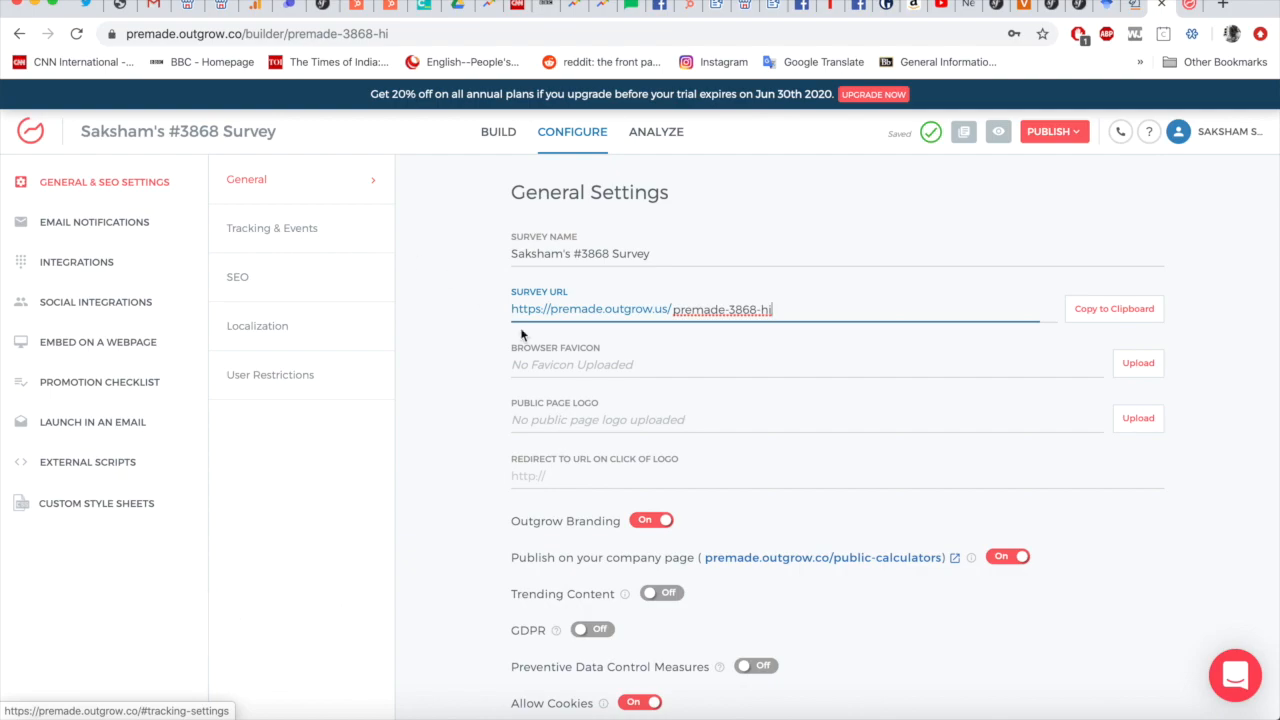
pyautogui.scroll(-3, 521, 335)
pyautogui.scroll(5, 521, 335)
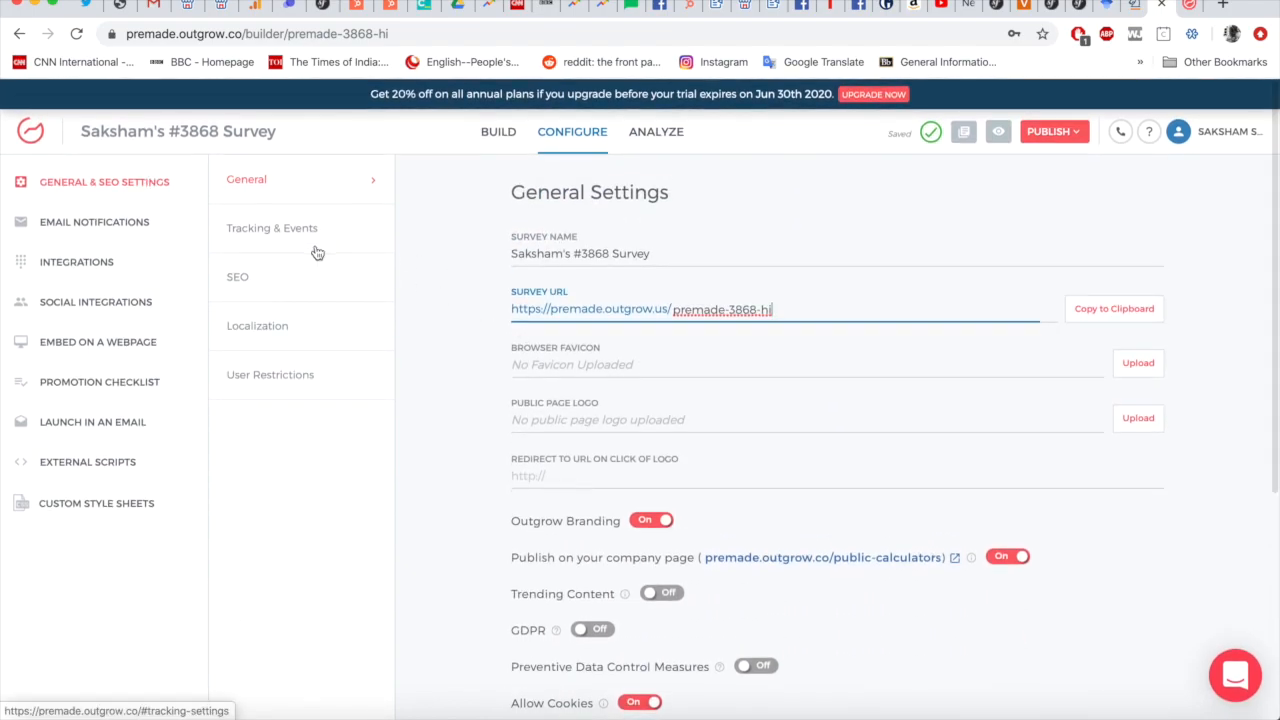
# Examine the survey's SEO title, meta description, Google and Facebook previews, featured image and search engine settings.
pyautogui.click(286, 292)
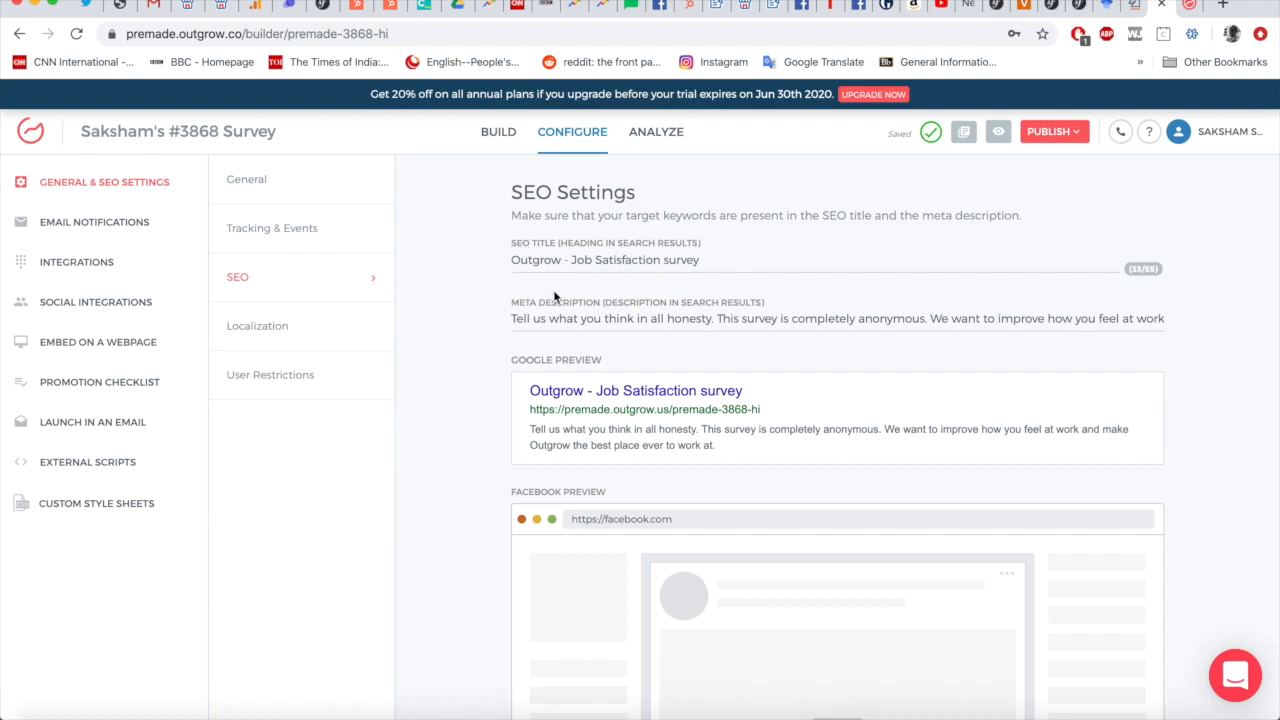
pyautogui.scroll(-5, 581, 320)
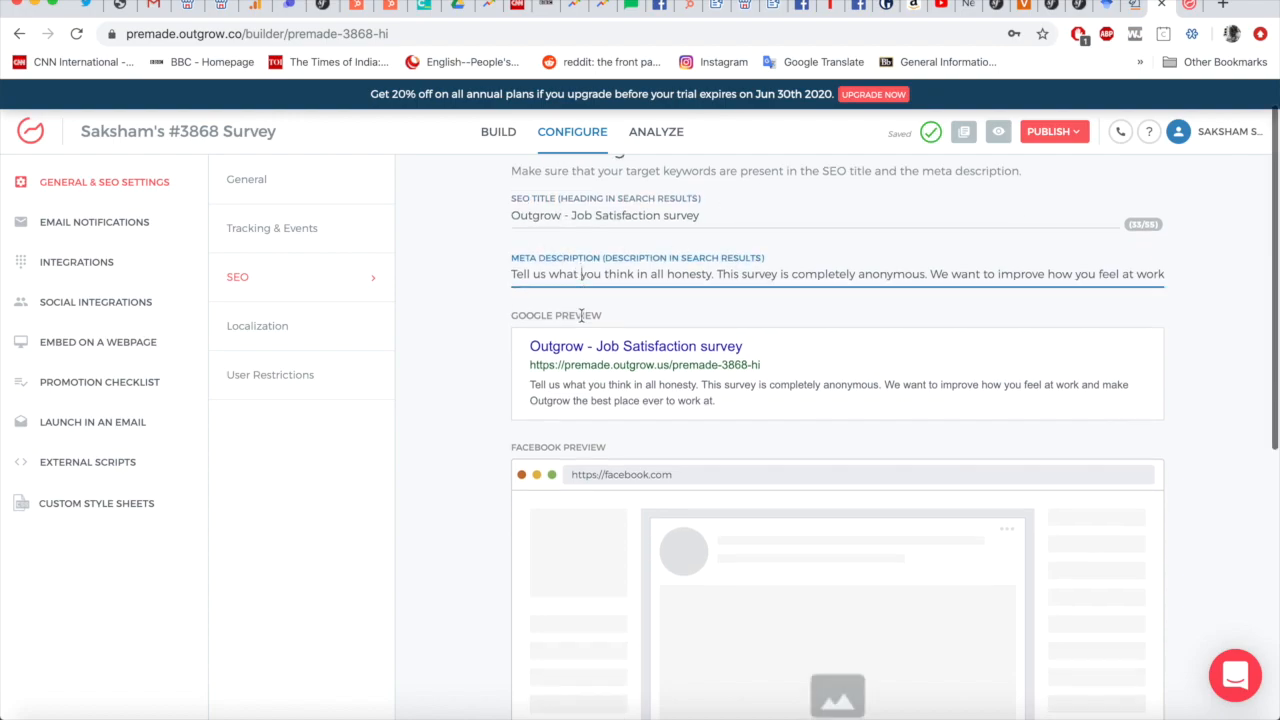
pyautogui.scroll(2, 581, 320)
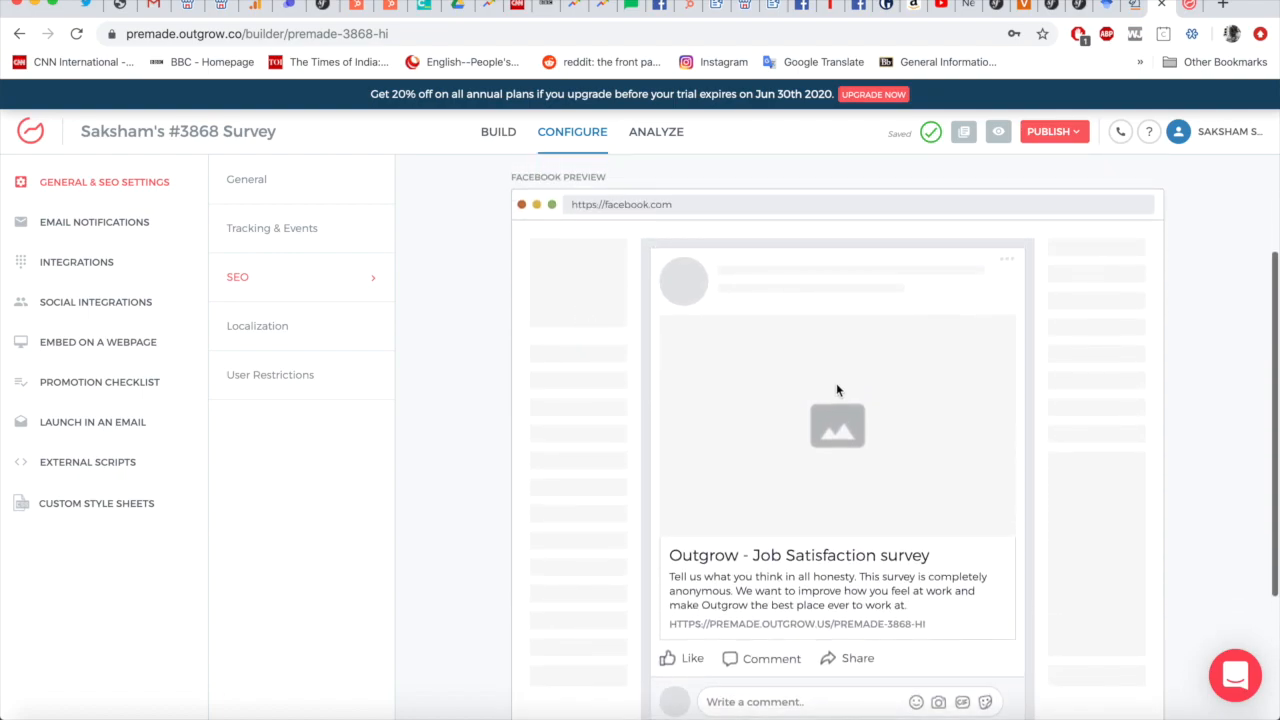
pyautogui.scroll(-3, 837, 389)
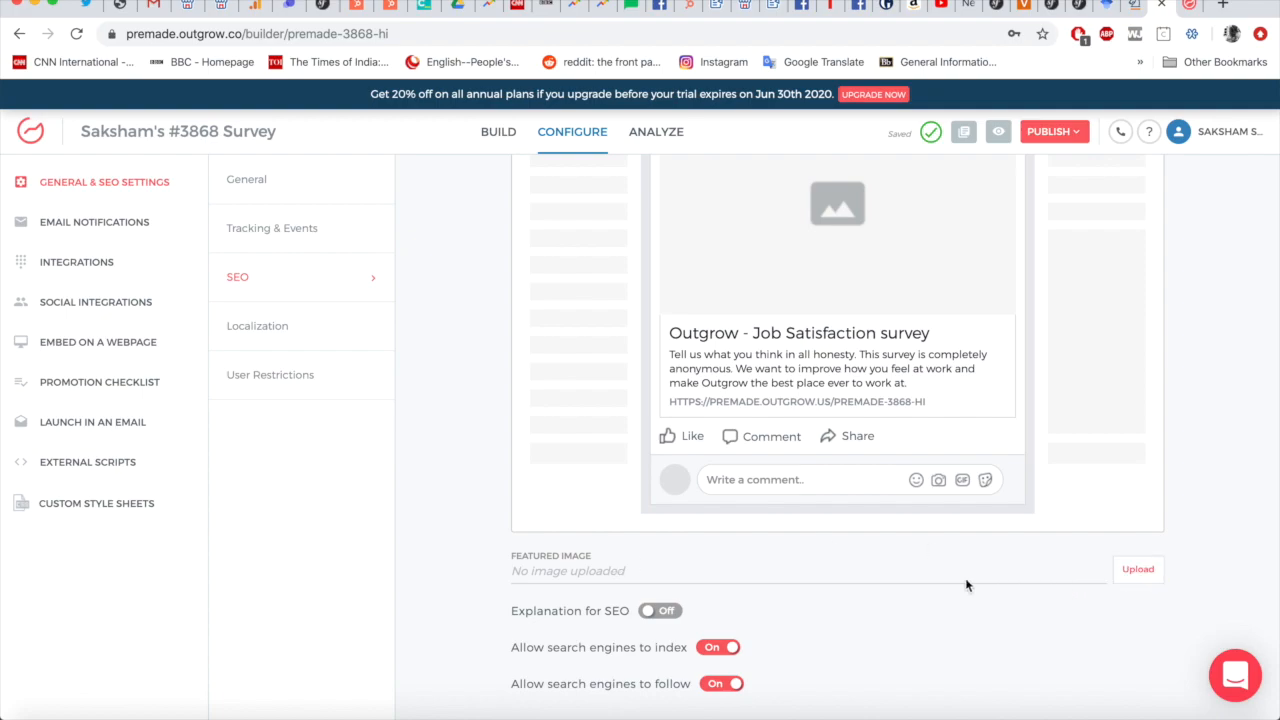
pyautogui.scroll(3, 967, 585)
pyautogui.scroll(1, 967, 585)
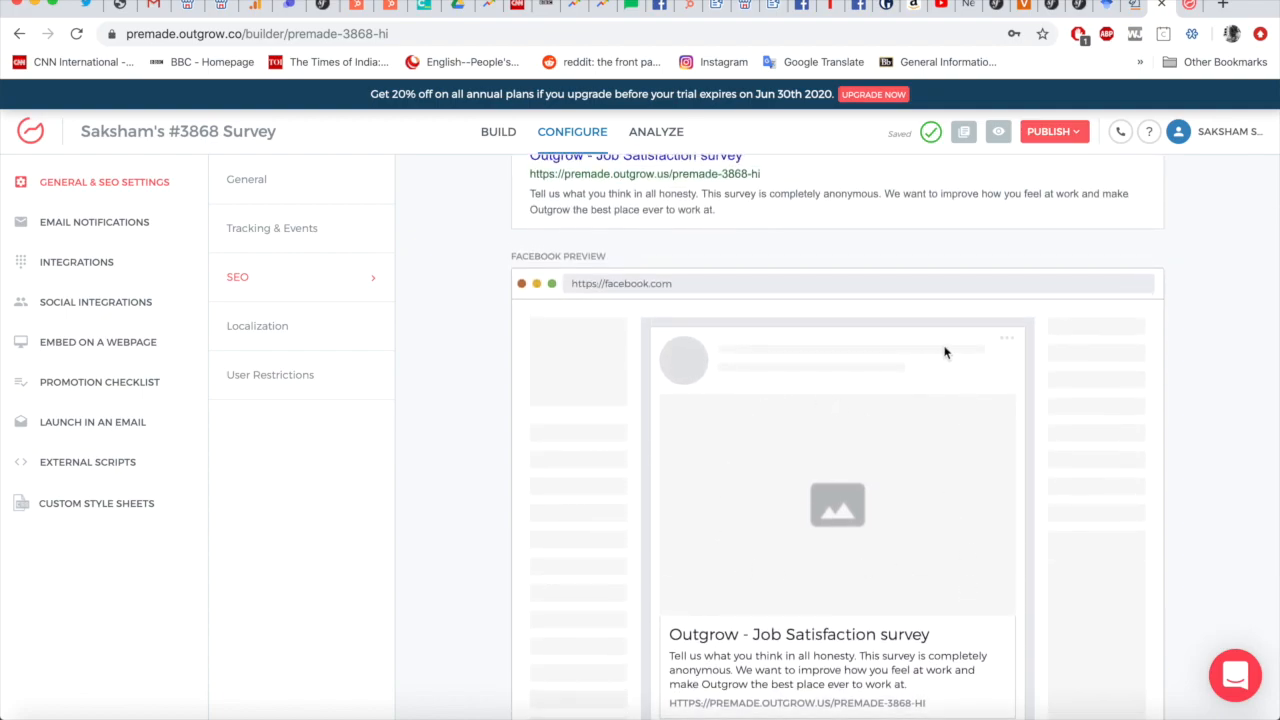
pyautogui.scroll(2, 946, 351)
pyautogui.scroll(-2, 945, 352)
pyautogui.scroll(3, 833, 587)
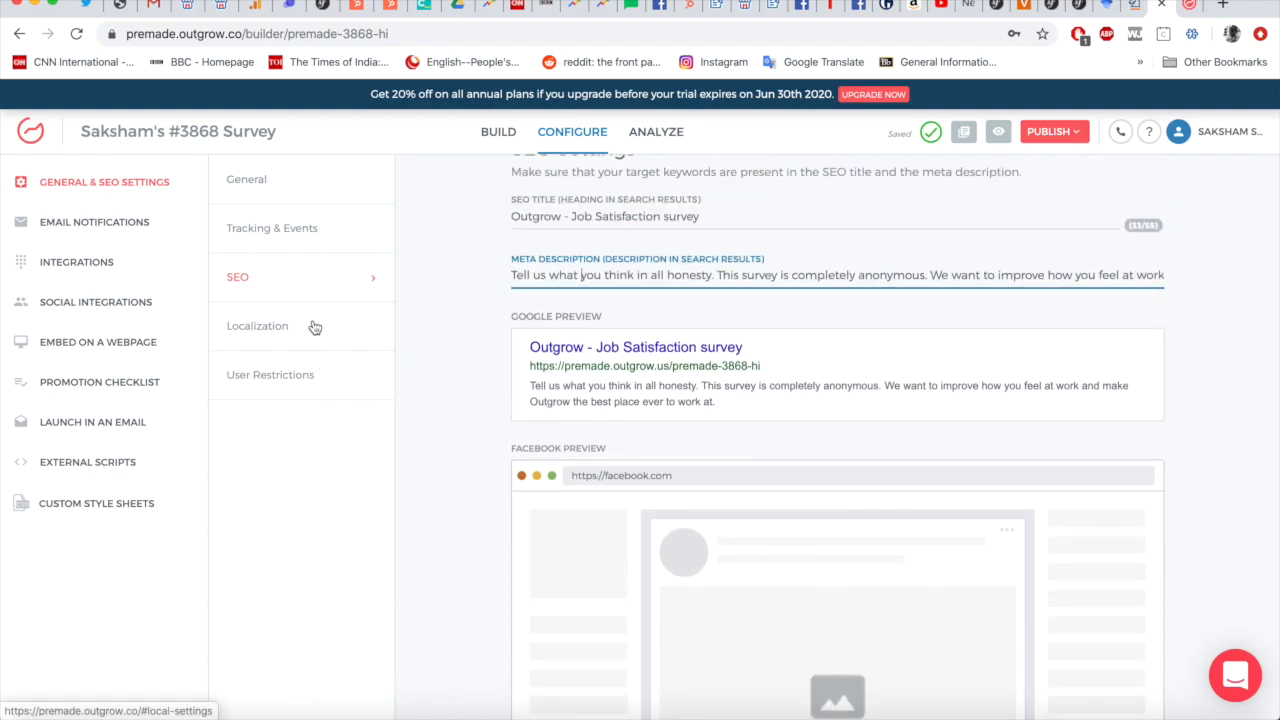
# In the user email notification, replace the subject text with the Full Name variable.
pyautogui.click(135, 221)
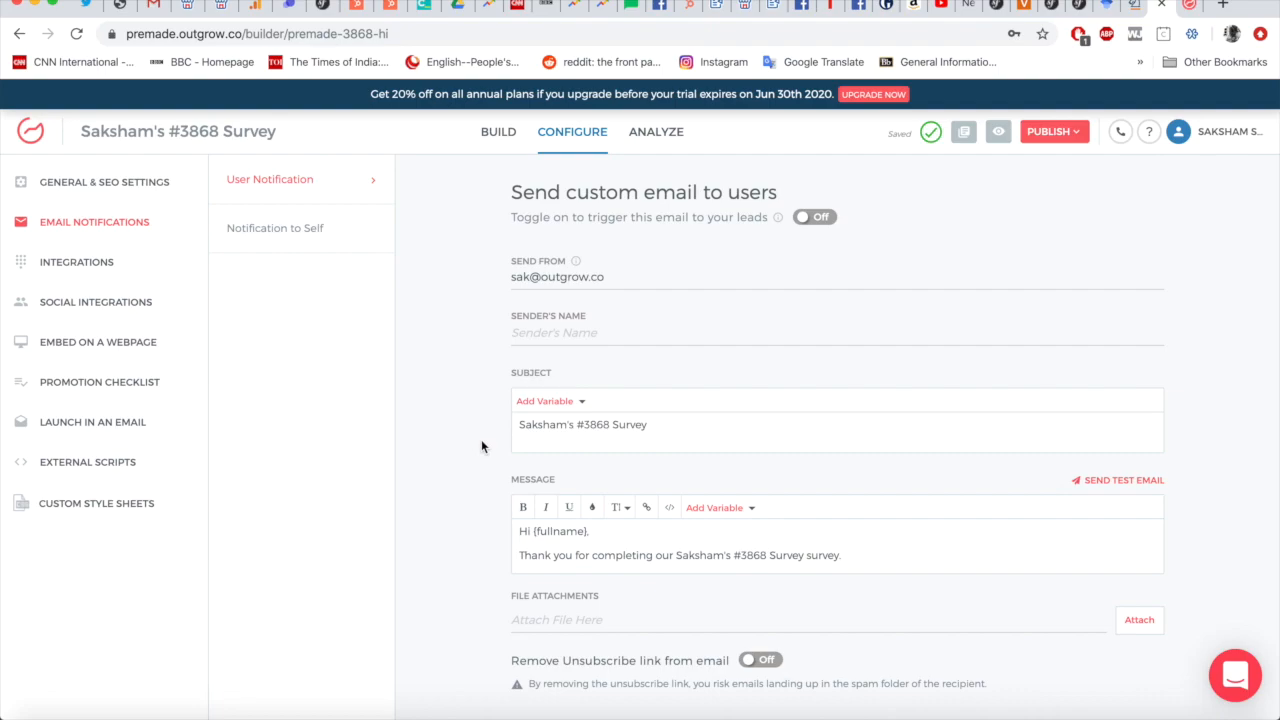
pyautogui.tripleClick(532, 428)
pyautogui.scroll(-1, 532, 428)
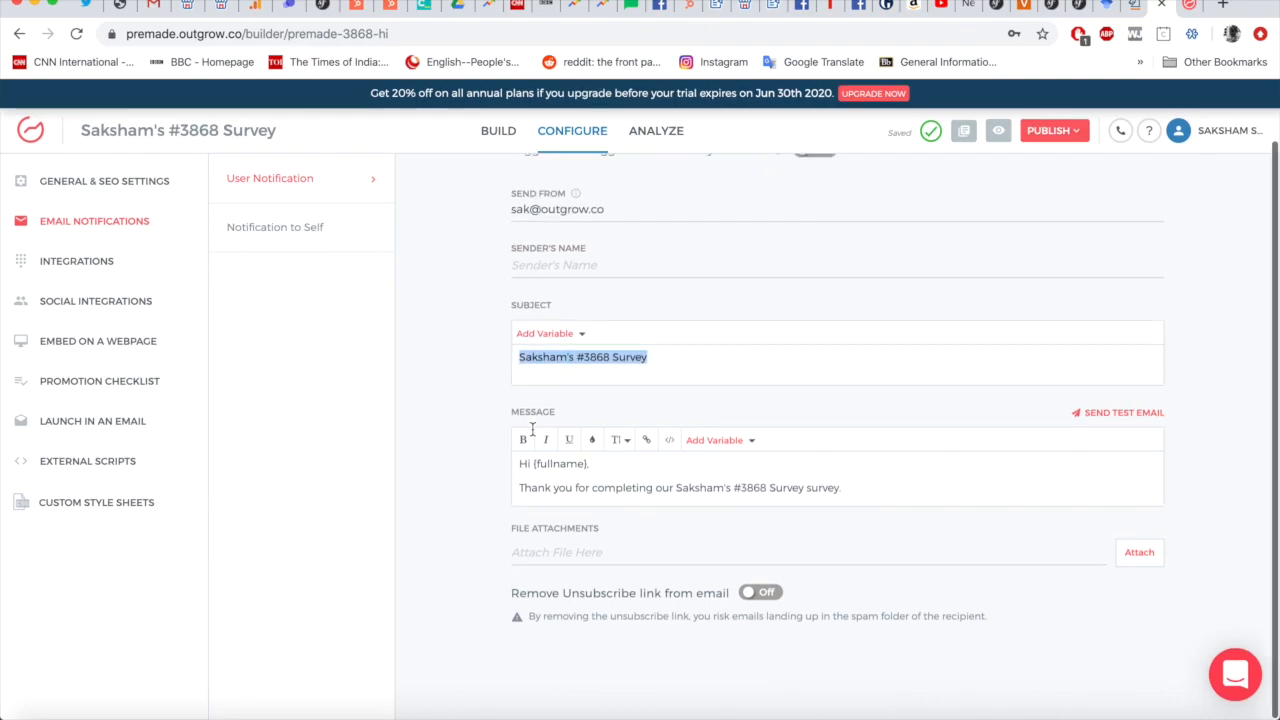
pyautogui.click(563, 342)
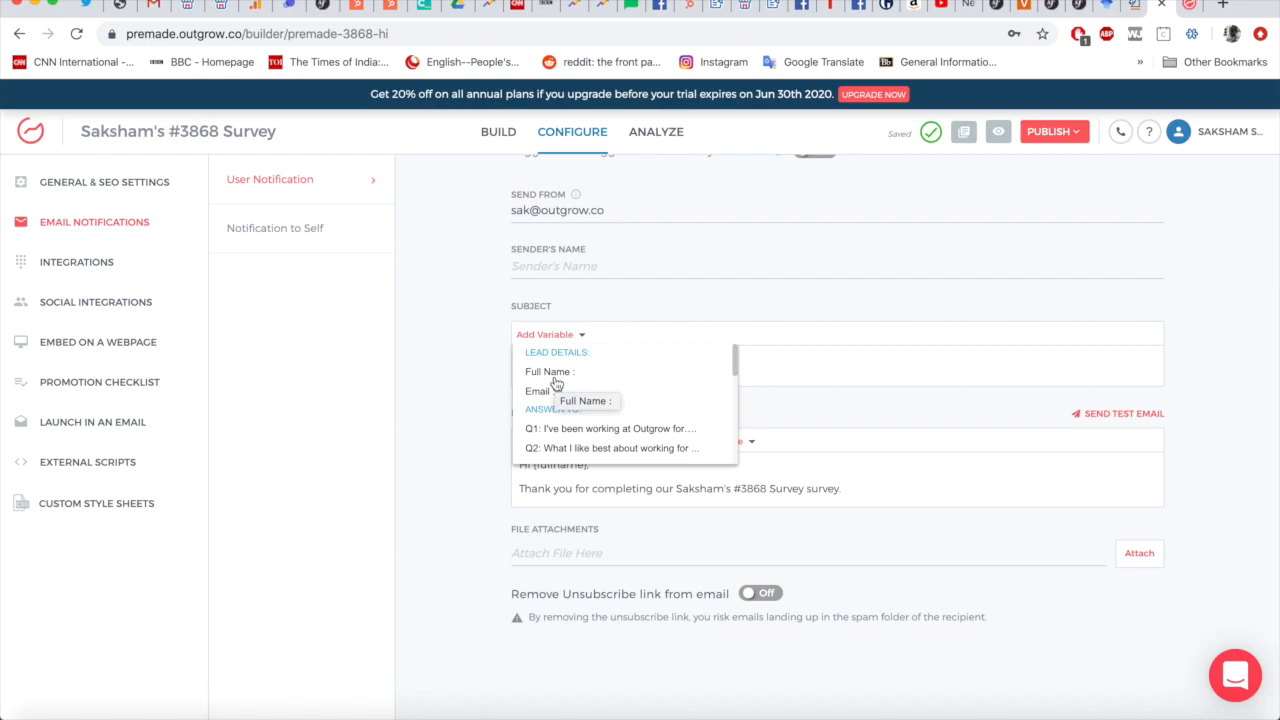
pyautogui.click(556, 384)
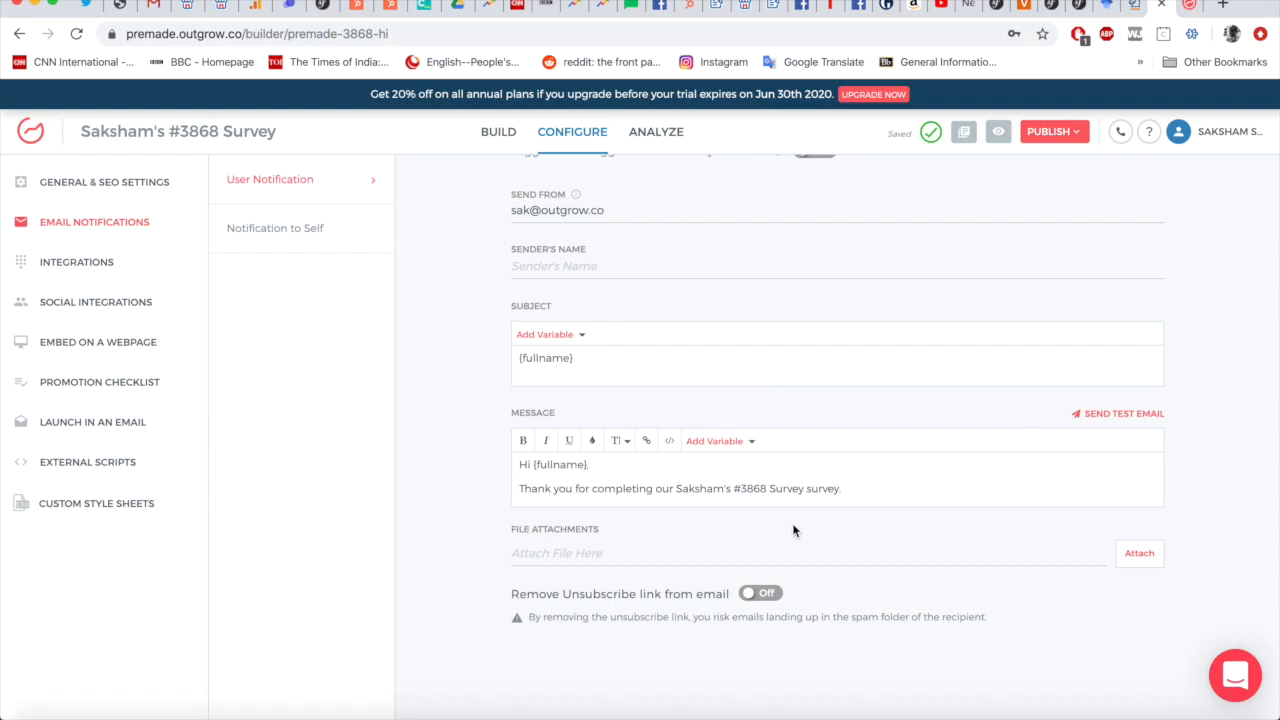
# Examine the variables available for the user email's message, close the list without adding one, and review the notification form.
pyautogui.click(743, 439)
pyautogui.scroll(-10, 755, 515)
pyautogui.scroll(10, 755, 515)
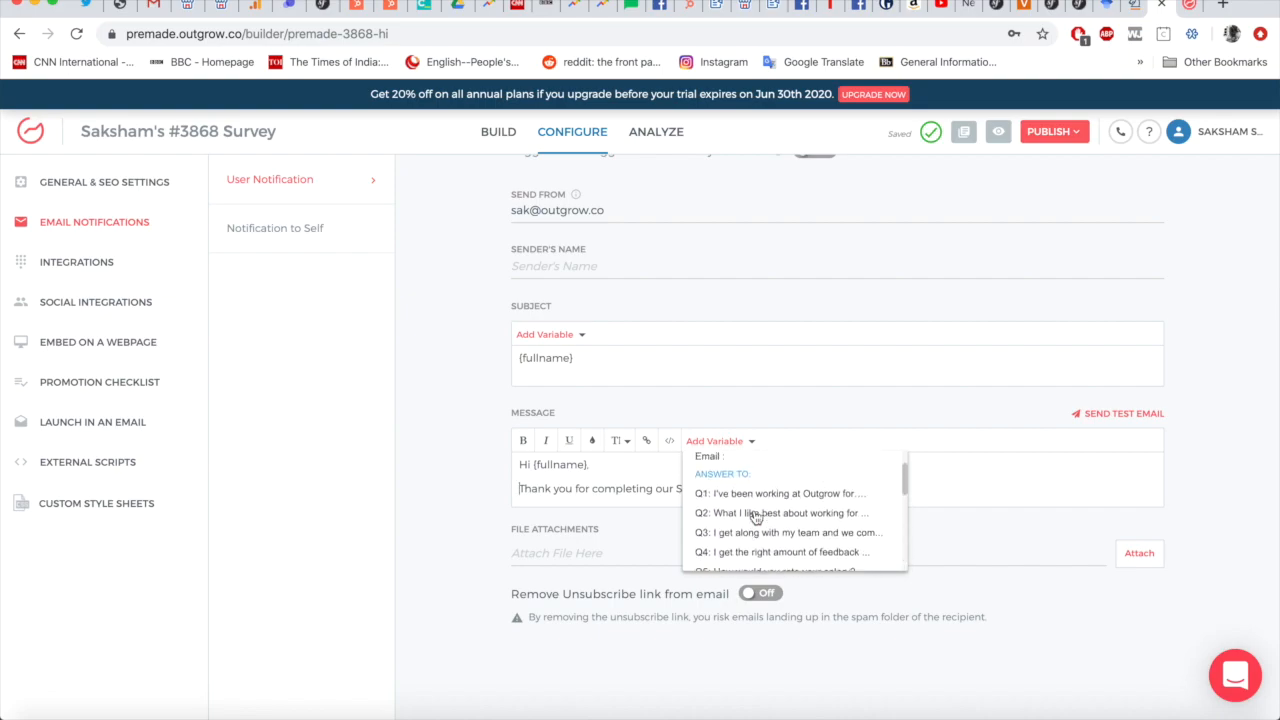
pyautogui.click(810, 421)
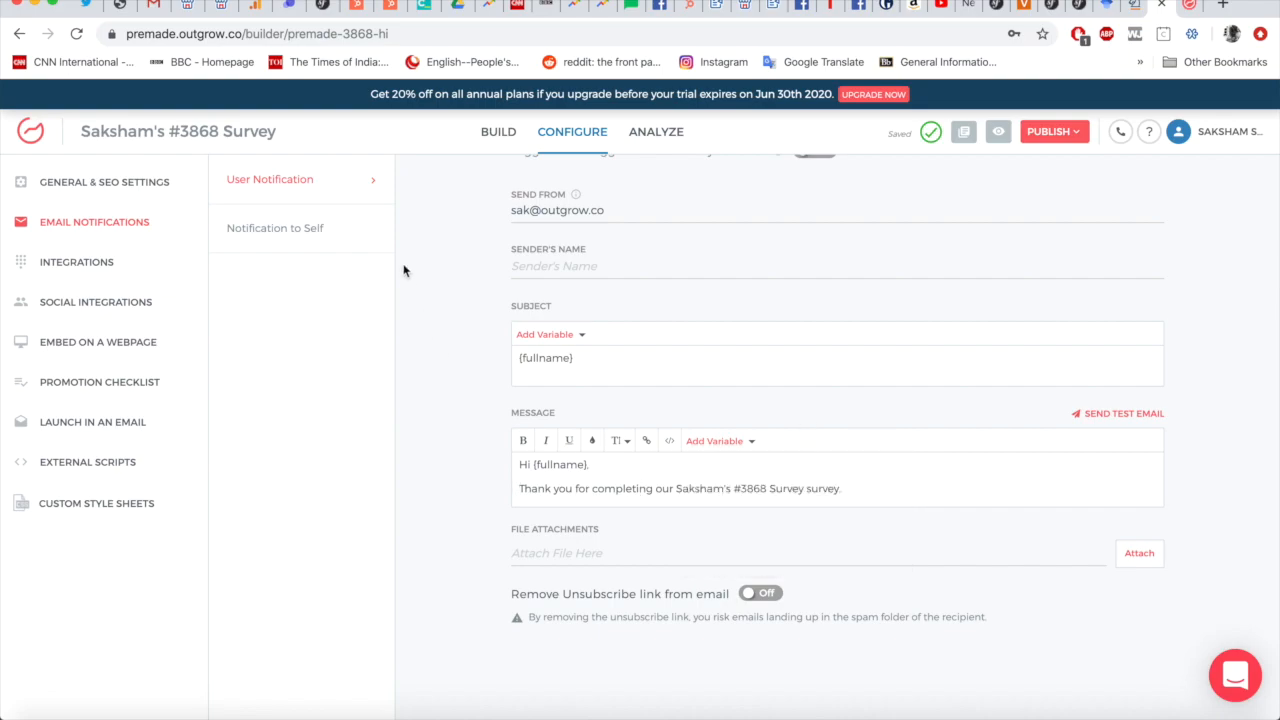
pyautogui.scroll(1, 867, 422)
pyautogui.scroll(1, 860, 400)
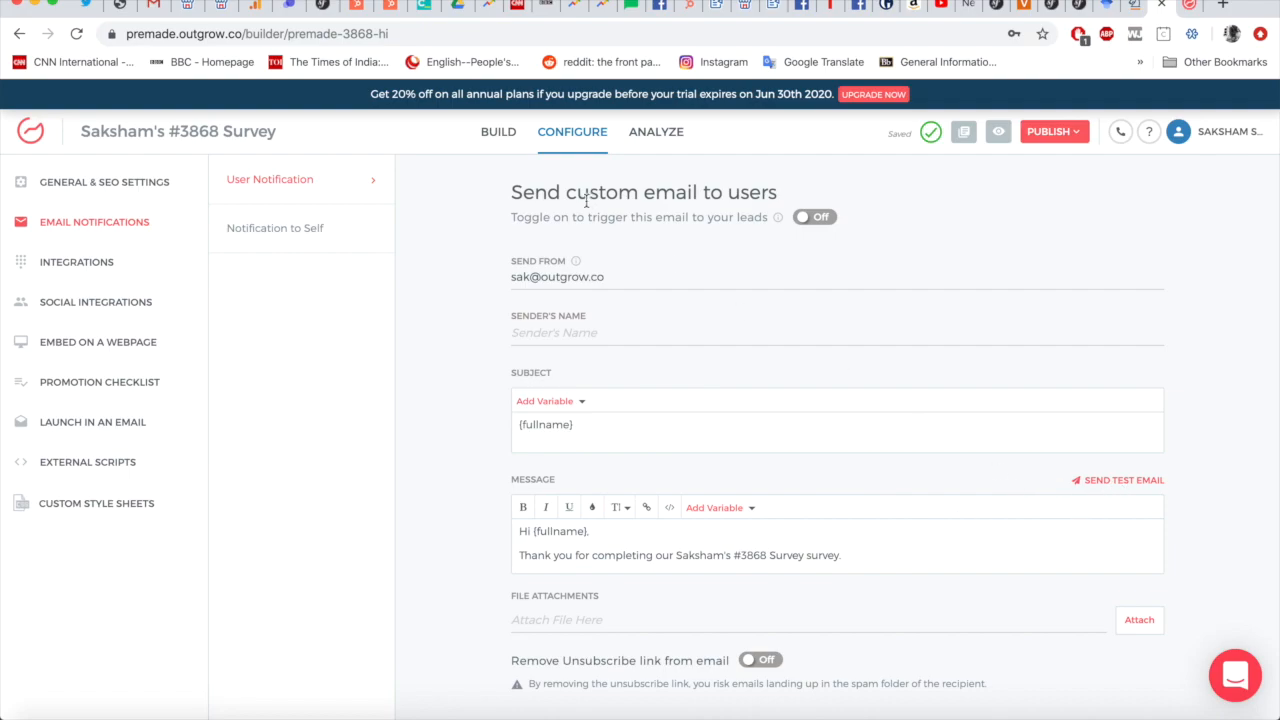
# Open the Notification to Self settings and view the variables available for its subject without adding one.
pyautogui.click(342, 247)
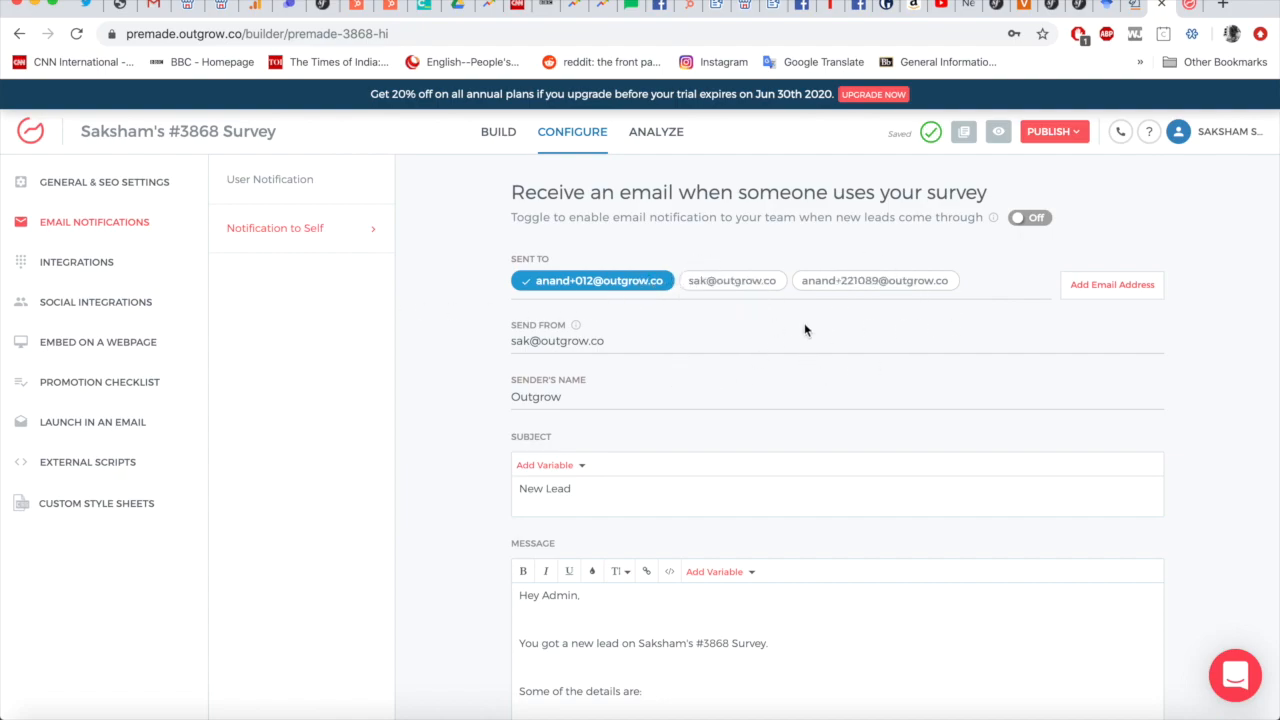
pyautogui.scroll(-3, 619, 465)
pyautogui.click(566, 248)
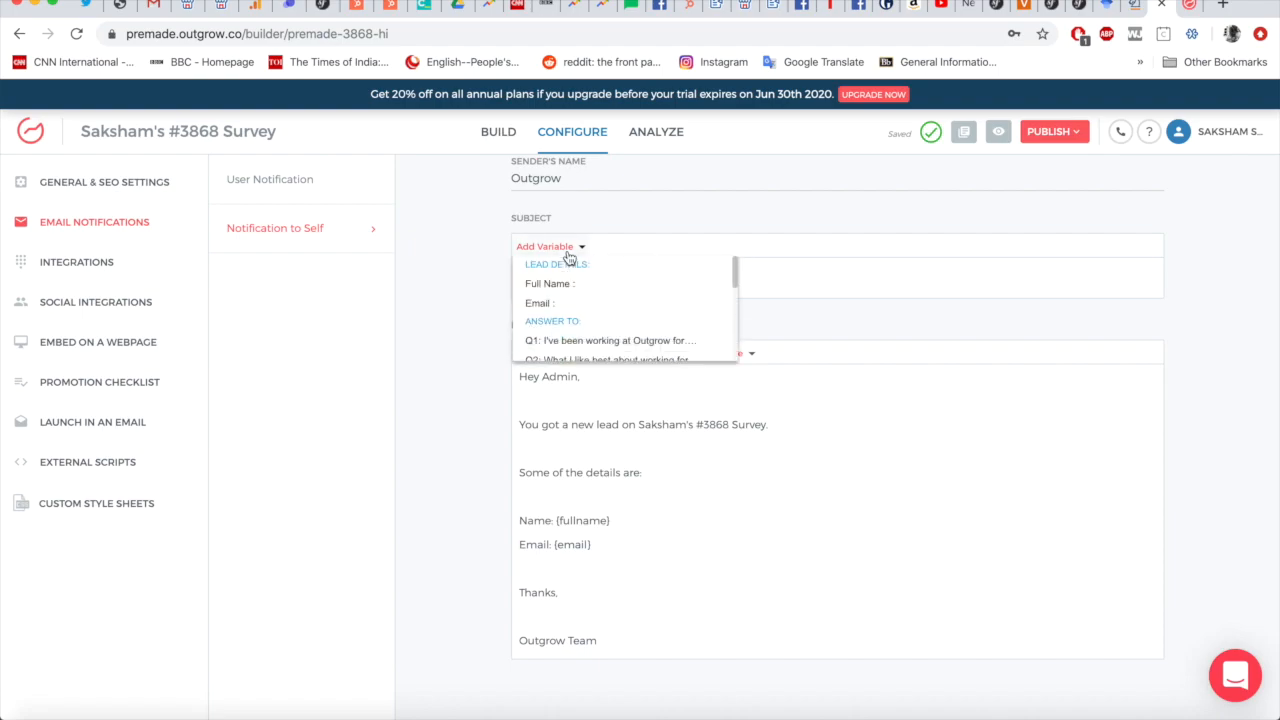
pyautogui.click(833, 306)
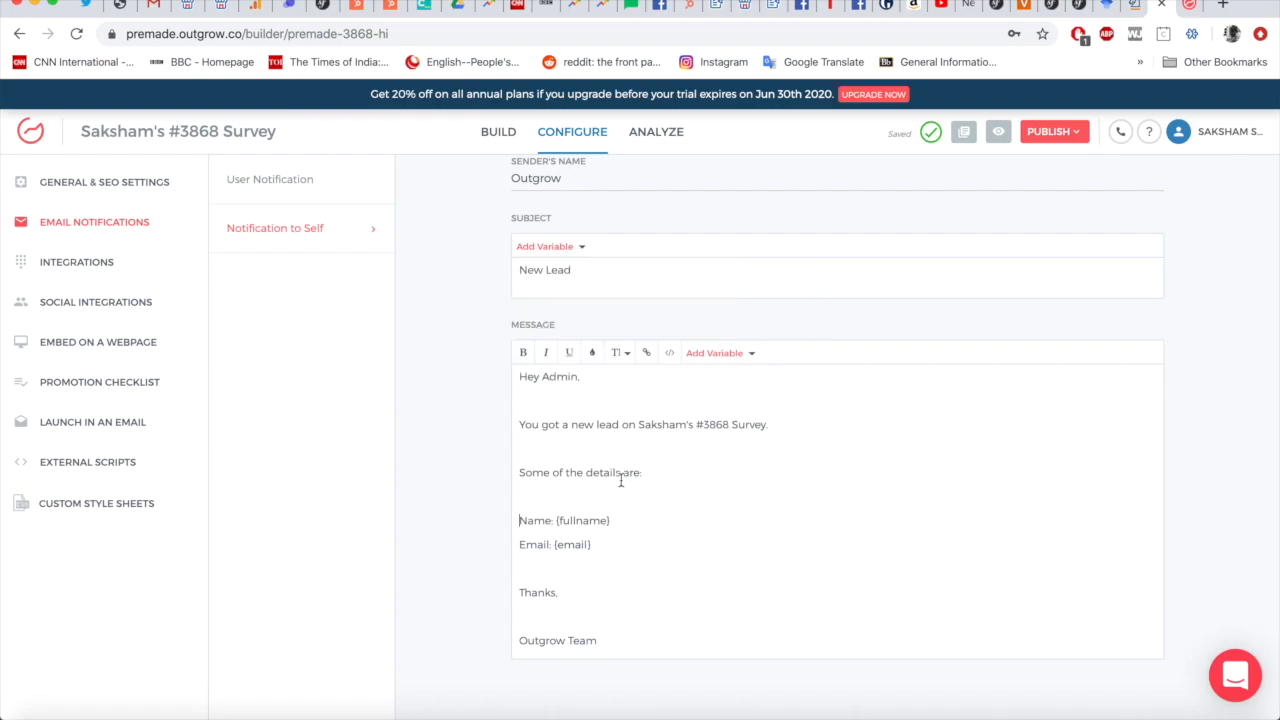
# Insert the Q1 and Q3 answer variables on separate lines below "Some of the details are:" in the self-notification message.
pyautogui.click(714, 353)
pyautogui.scroll(-2, 737, 420)
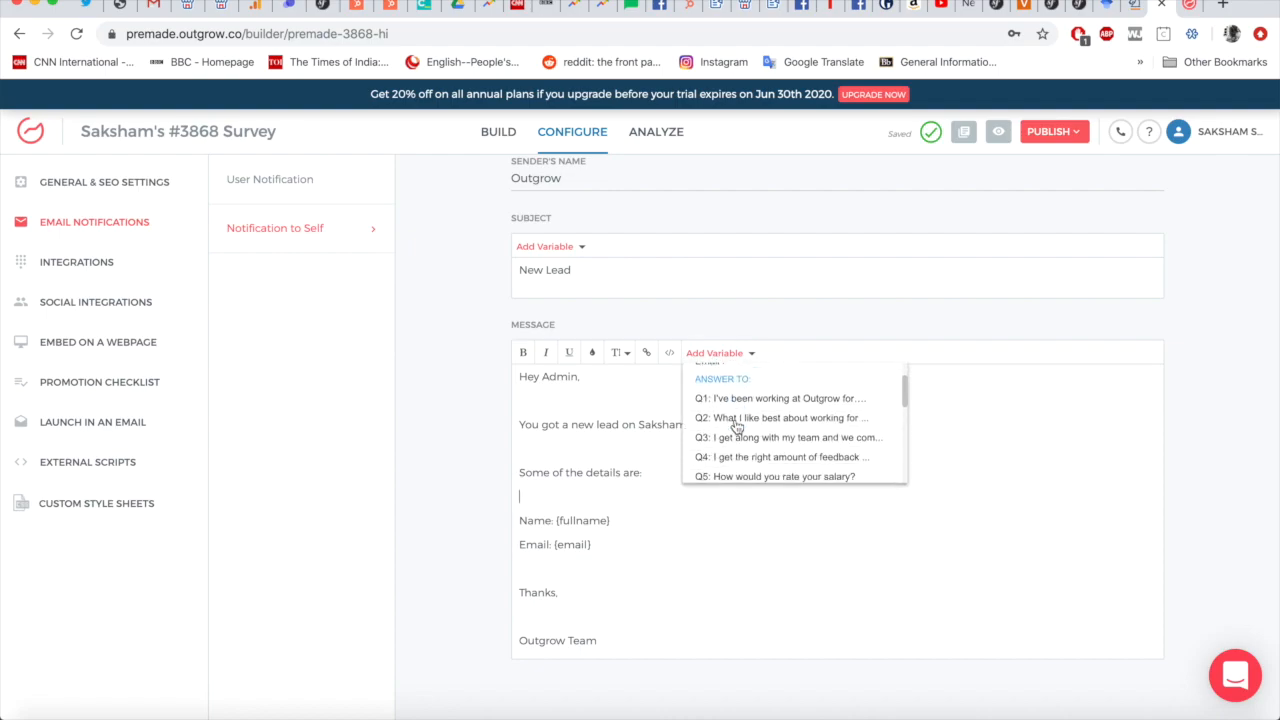
pyautogui.click(752, 408)
pyautogui.press('Return')
pyautogui.click(706, 354)
pyautogui.click(726, 442)
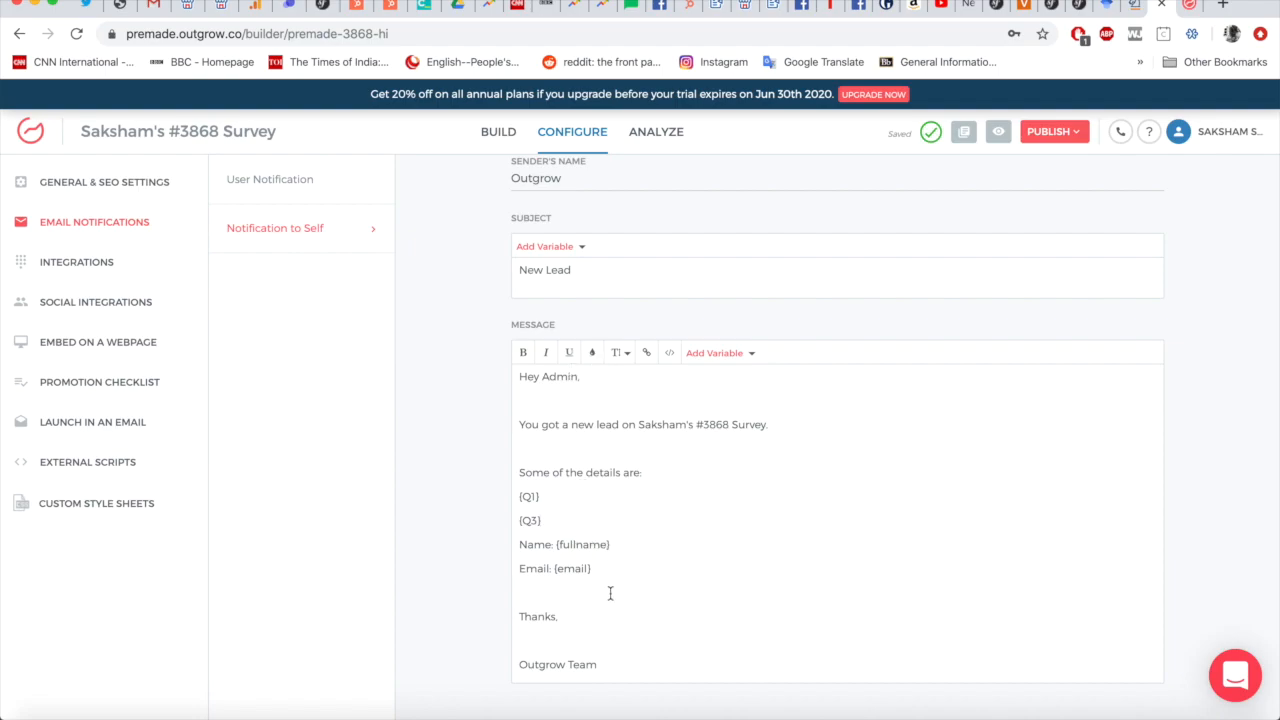
# Review the self-notification form, open the Integrations settings, and examine the full list of native integrations.
pyautogui.scroll(5, 610, 593)
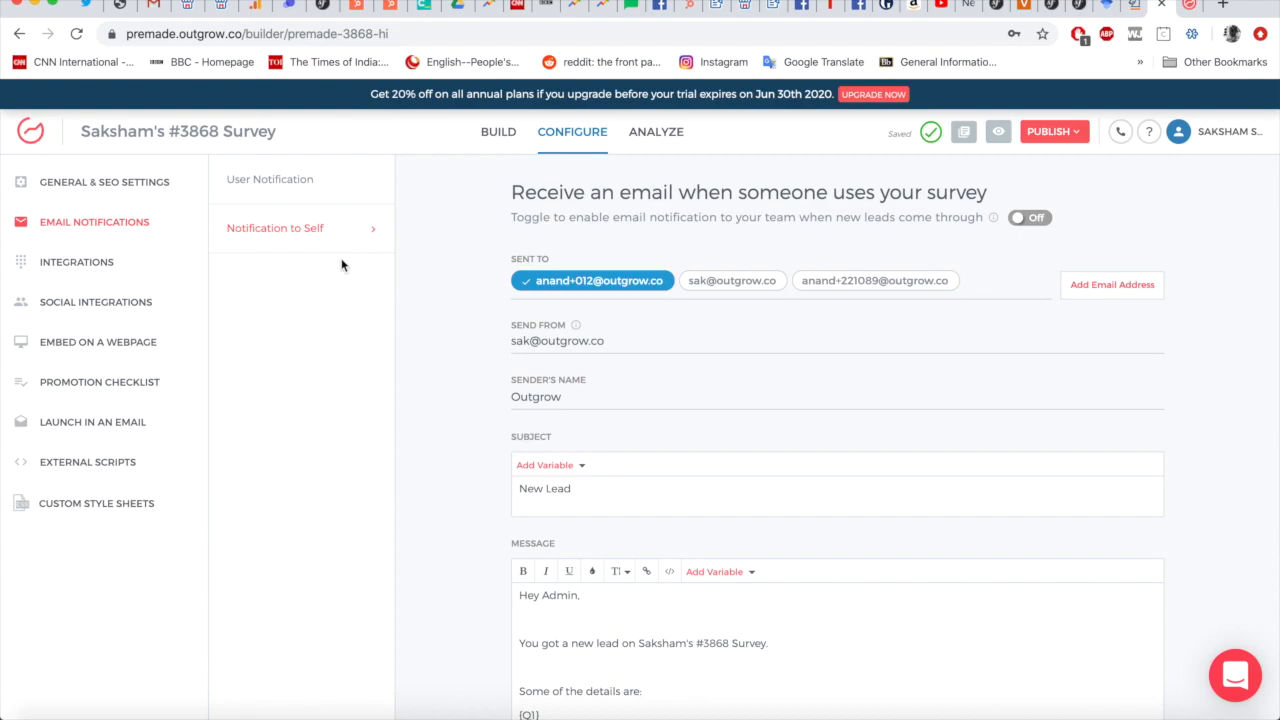
pyautogui.scroll(-3, 419, 329)
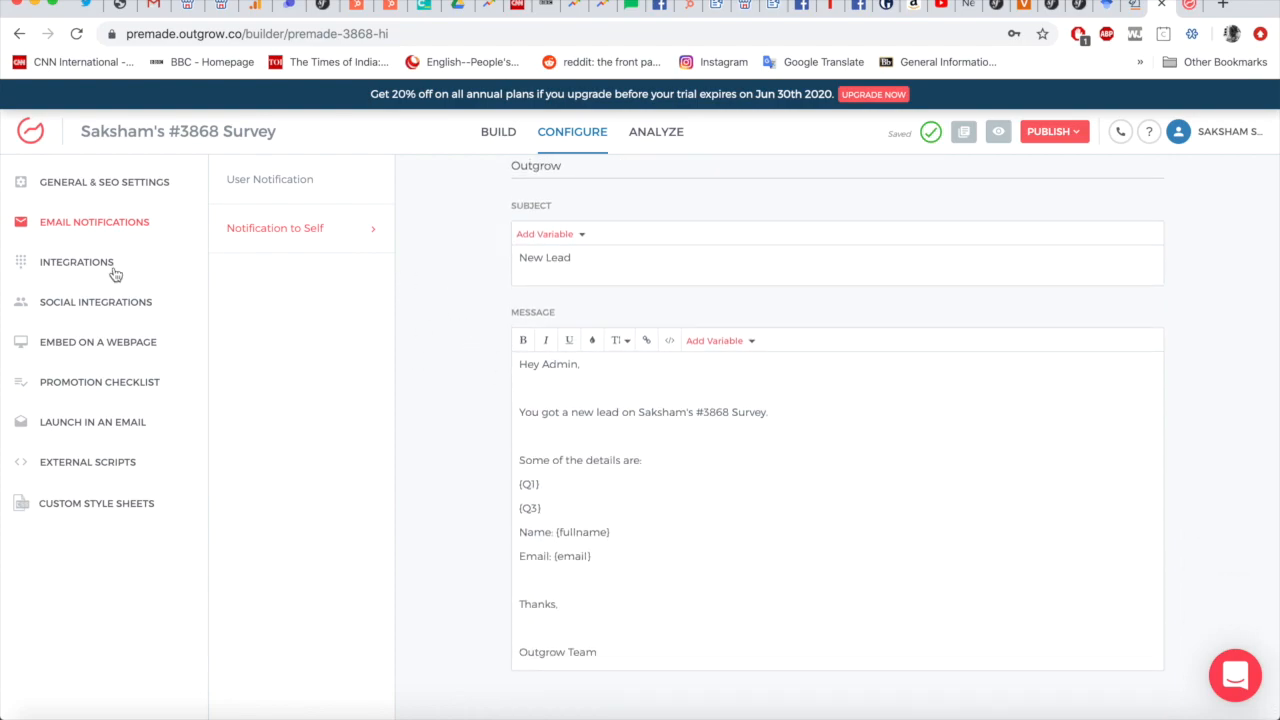
pyautogui.click(76, 262)
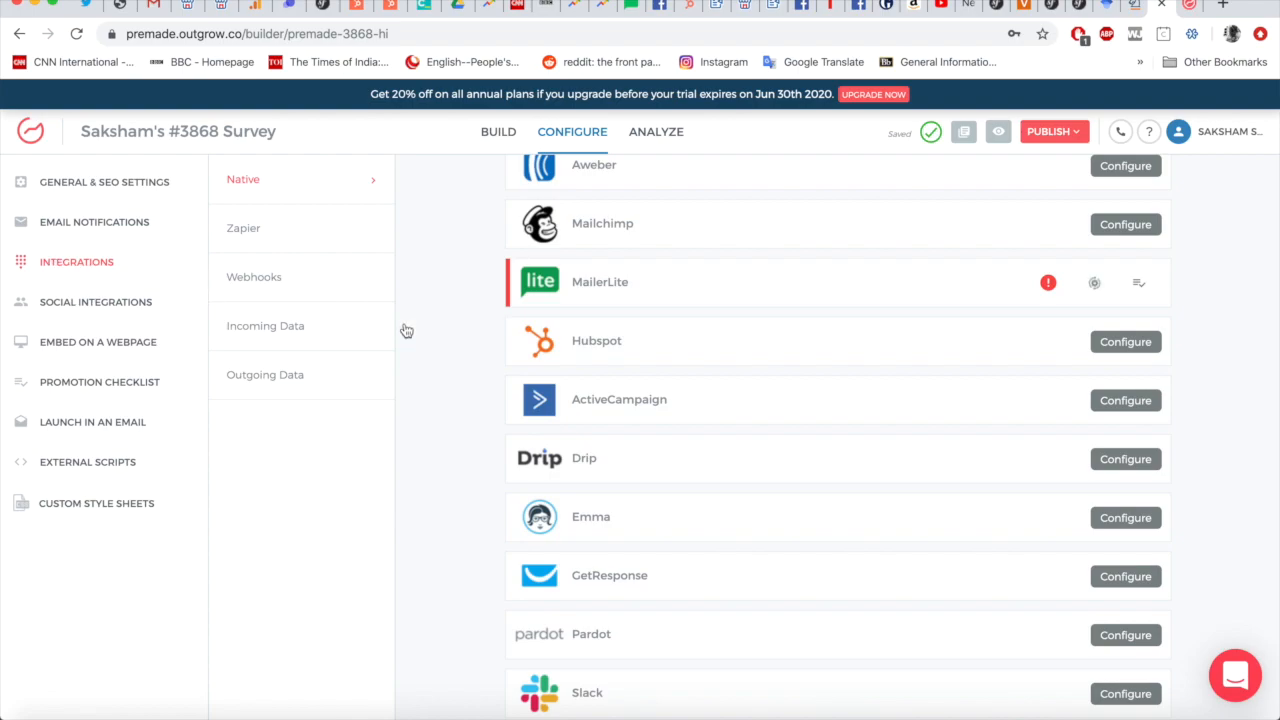
pyautogui.scroll(3, 580, 385)
pyautogui.scroll(-1, 668, 704)
pyautogui.scroll(-3, 668, 704)
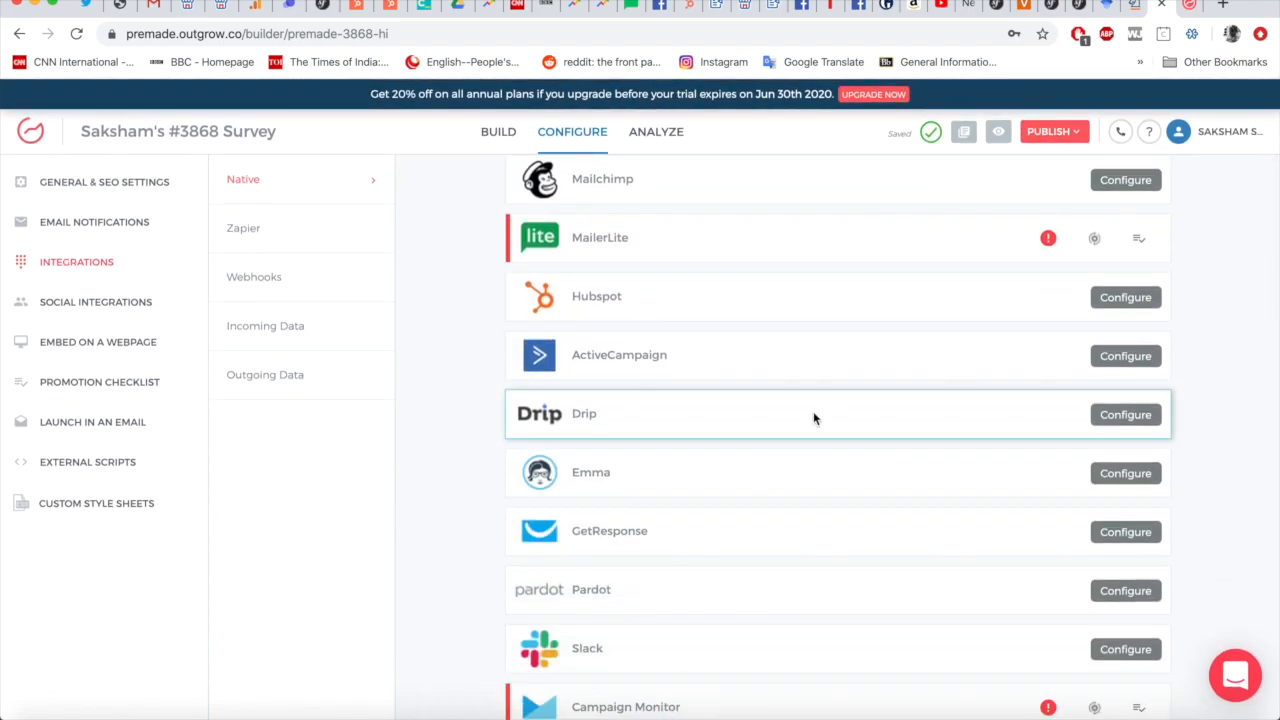
pyautogui.scroll(-6, 813, 411)
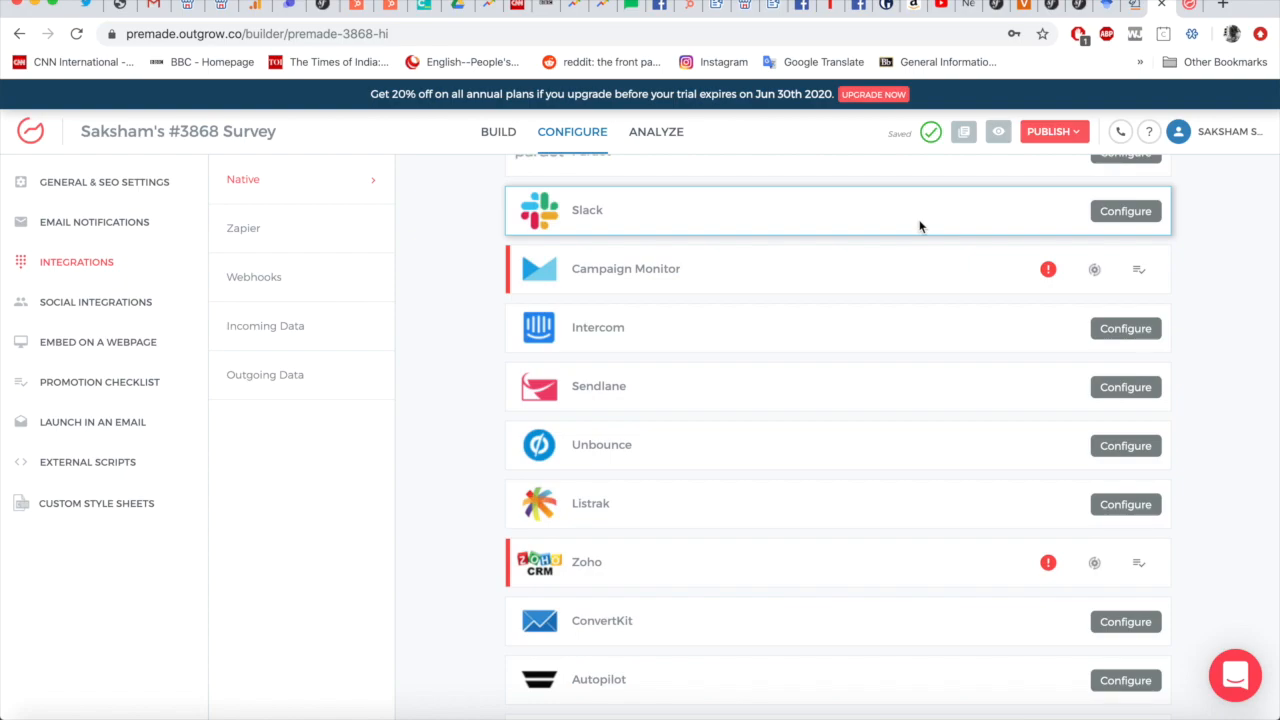
pyautogui.scroll(-10, 475, 354)
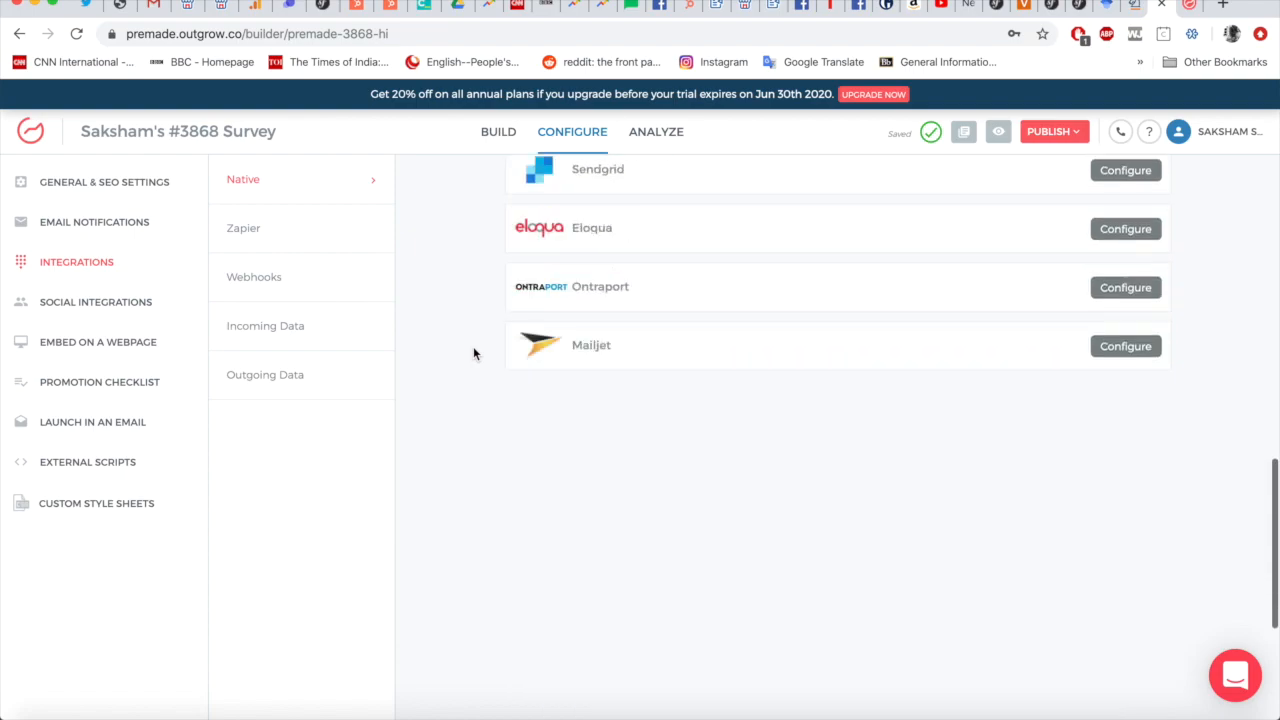
pyautogui.scroll(10, 475, 354)
pyautogui.scroll(5, 473, 354)
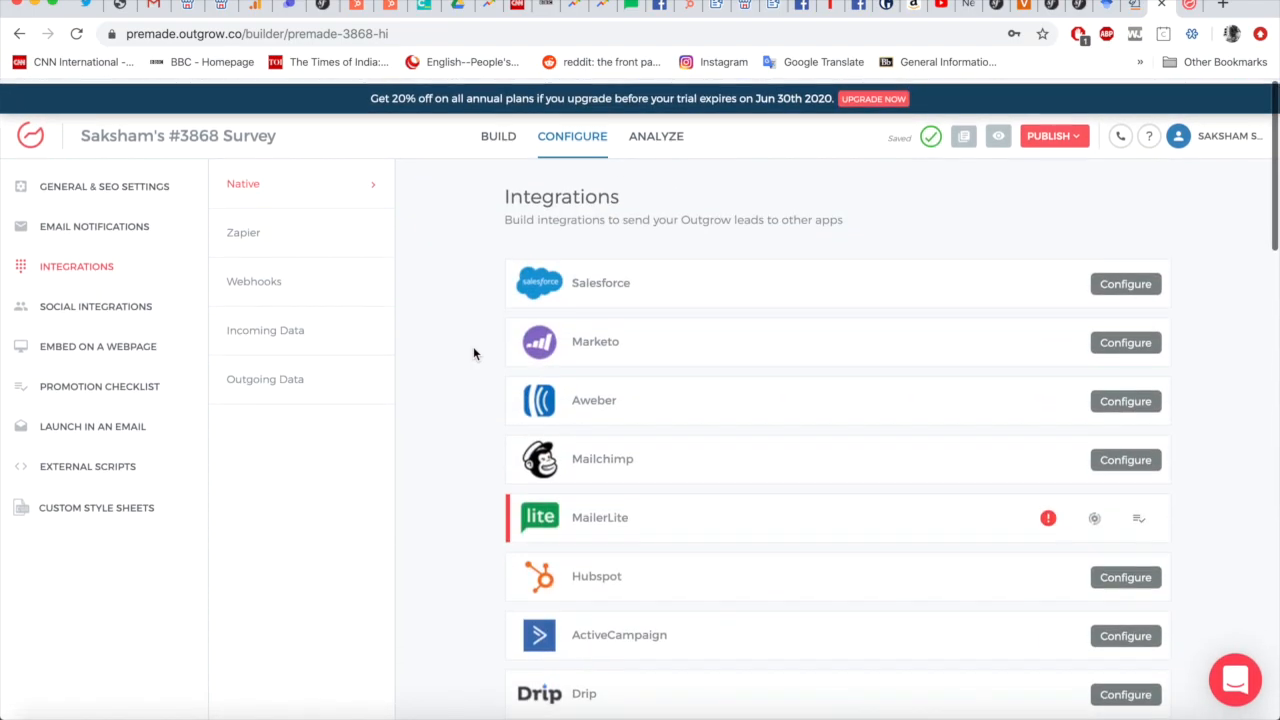
# Open the Zapier integrations and review the Zaps offered for sending Outgrow leads to other tools.
pyautogui.click(320, 230)
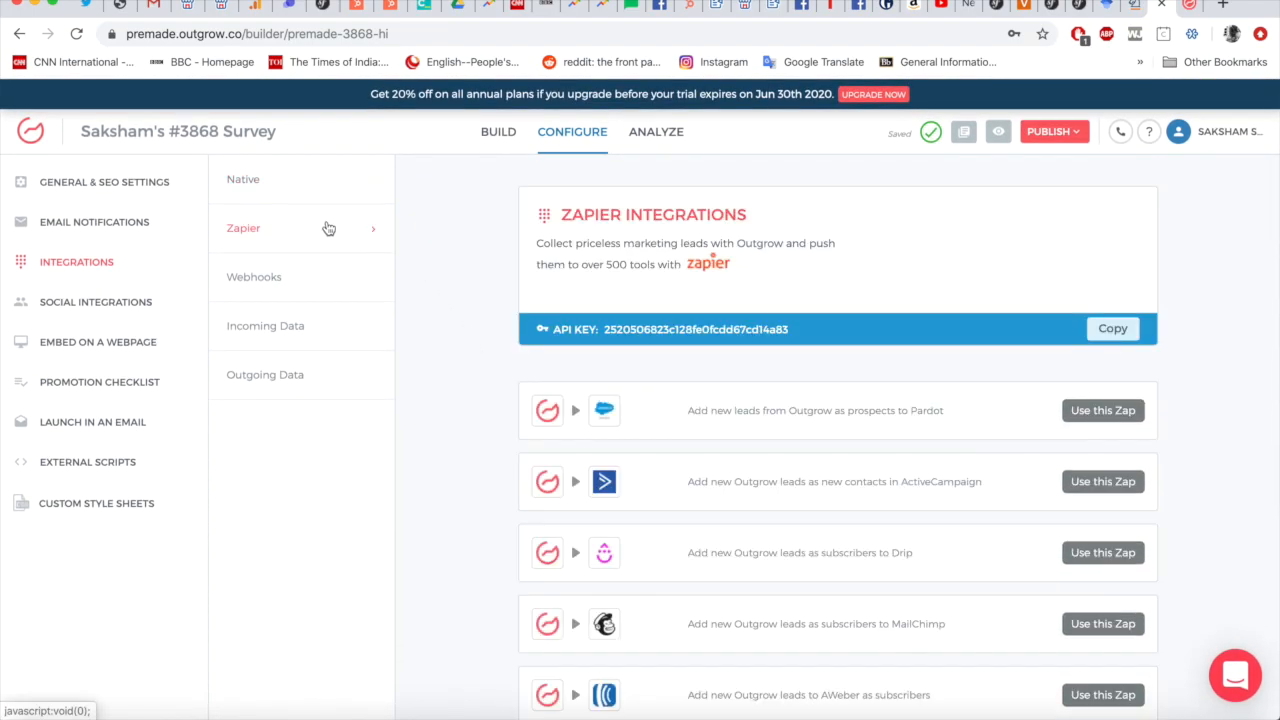
pyautogui.scroll(-5, 436, 266)
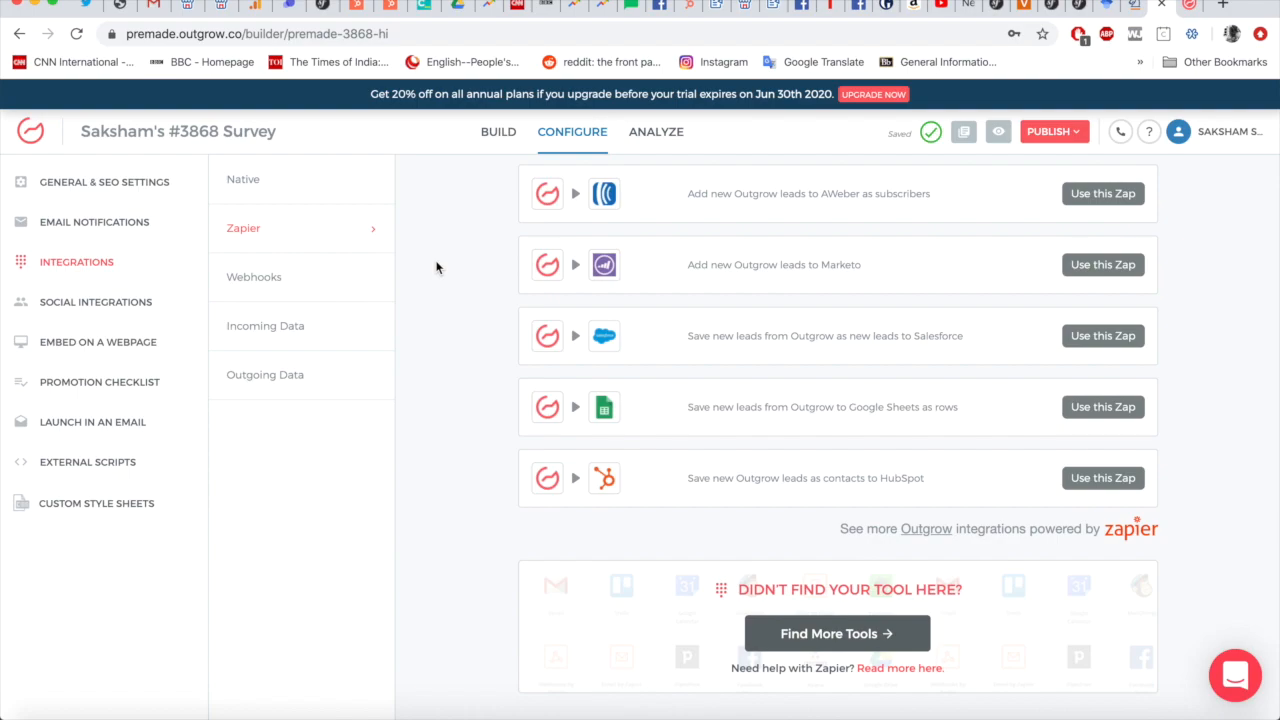
pyautogui.click(128, 330)
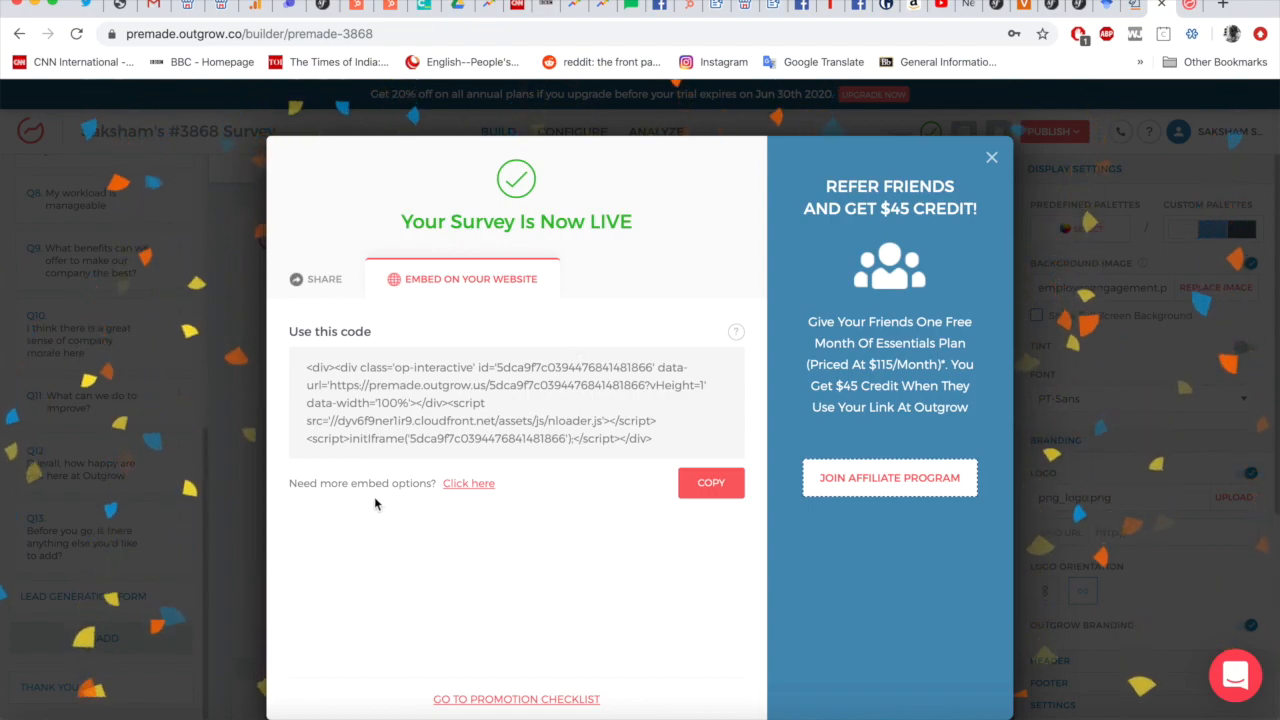
# Open the additional embed options for the live survey and view the Floating Rectangle, Sidenote, Custom Embed and Full Page previews.
pyautogui.click(487, 485)
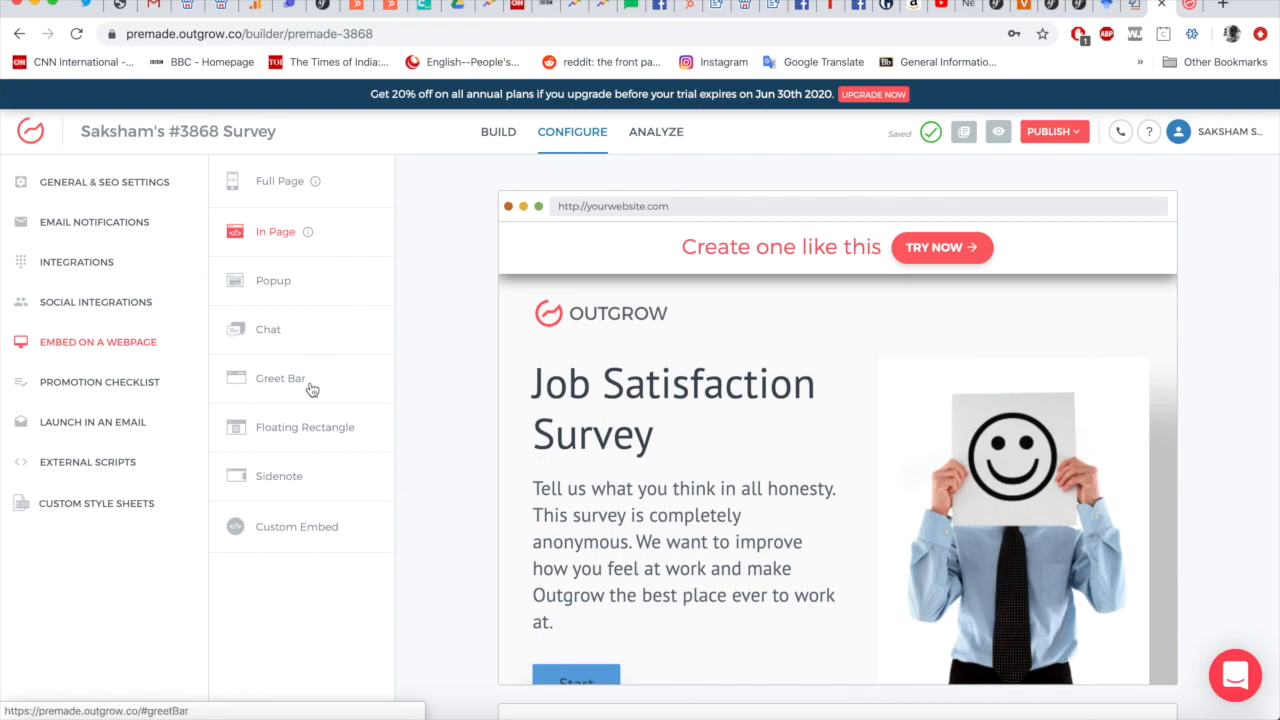
pyautogui.click(314, 426)
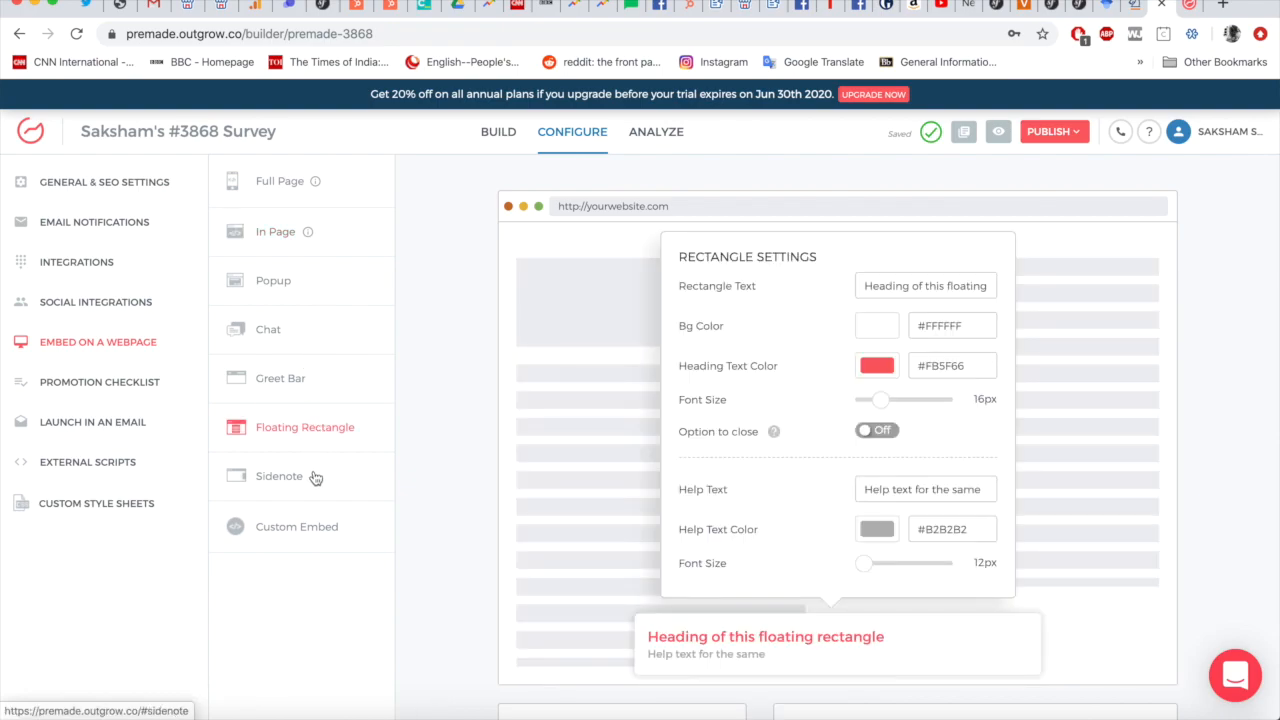
pyautogui.click(314, 477)
pyautogui.click(332, 526)
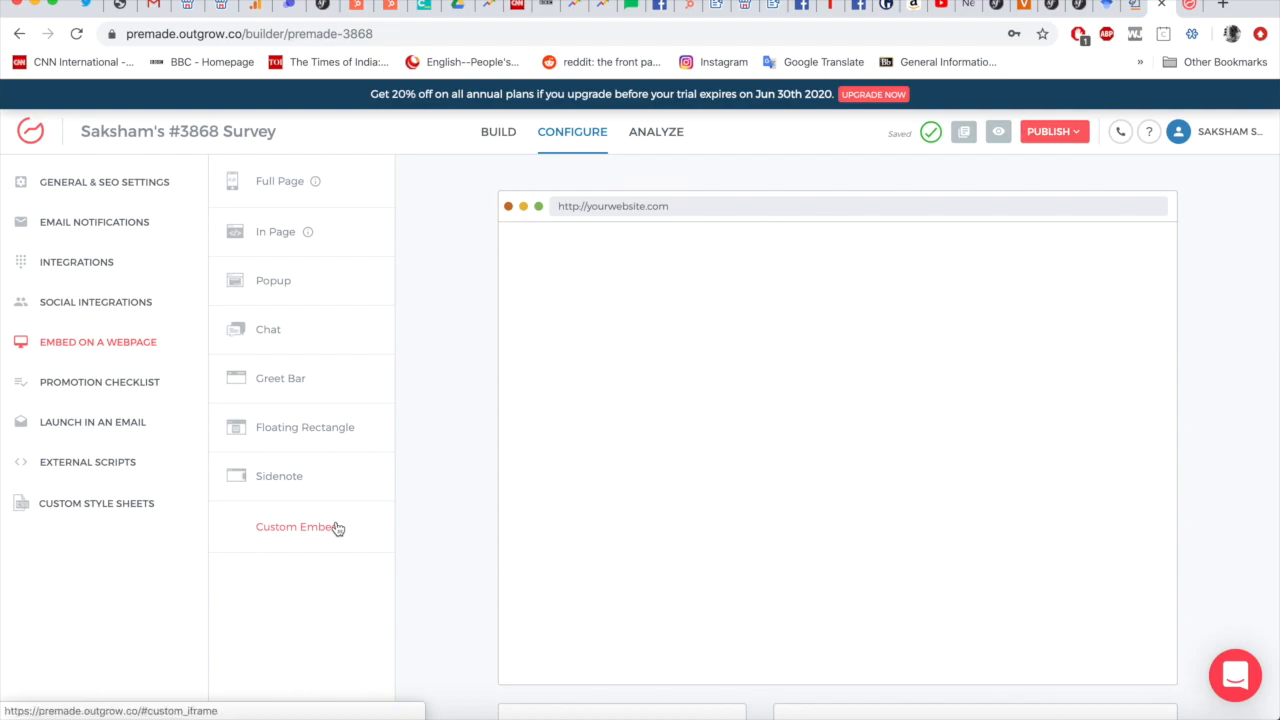
pyautogui.click(329, 480)
pyautogui.click(335, 432)
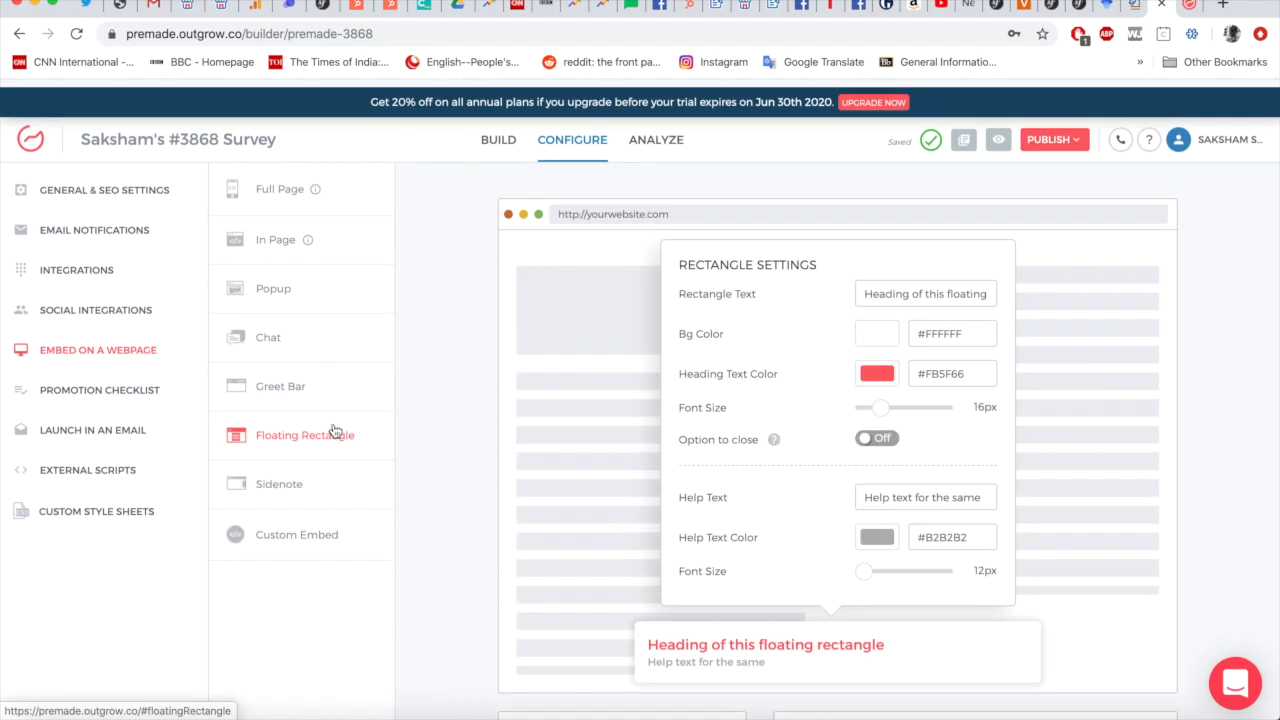
pyautogui.click(264, 196)
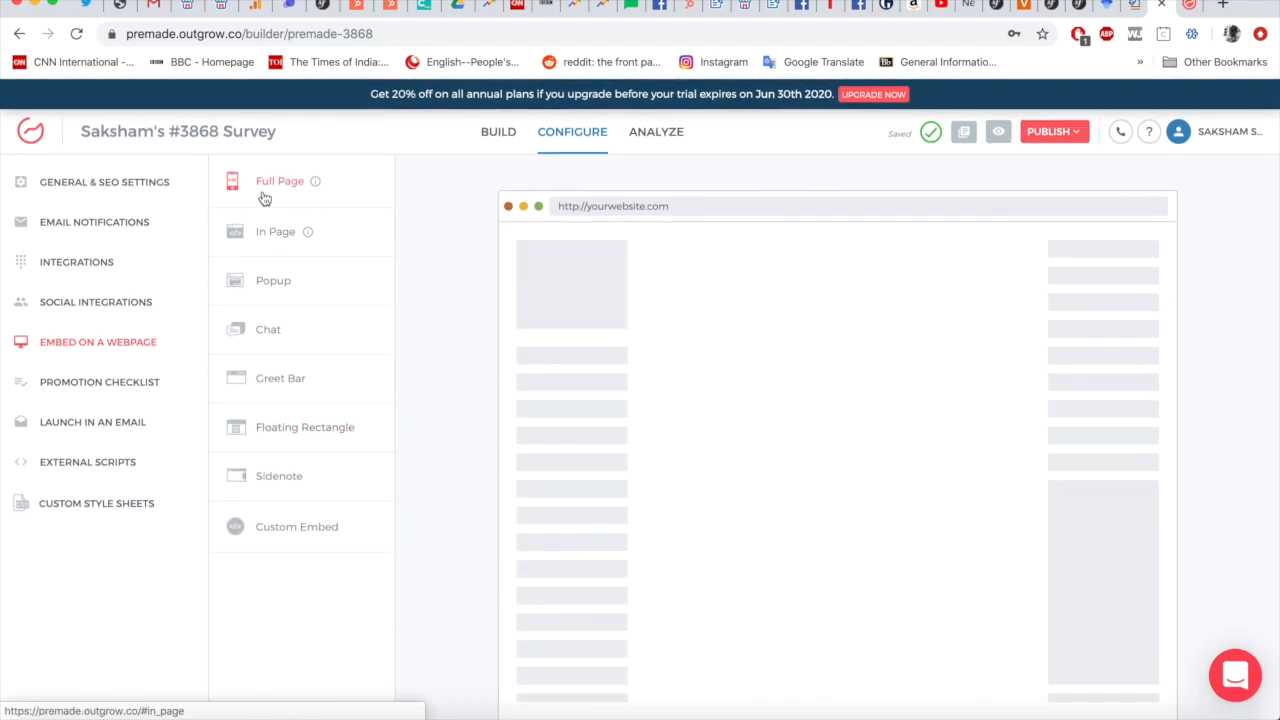
# Show the In Page embed option and examine its survey preview and embed code.
pyautogui.click(281, 242)
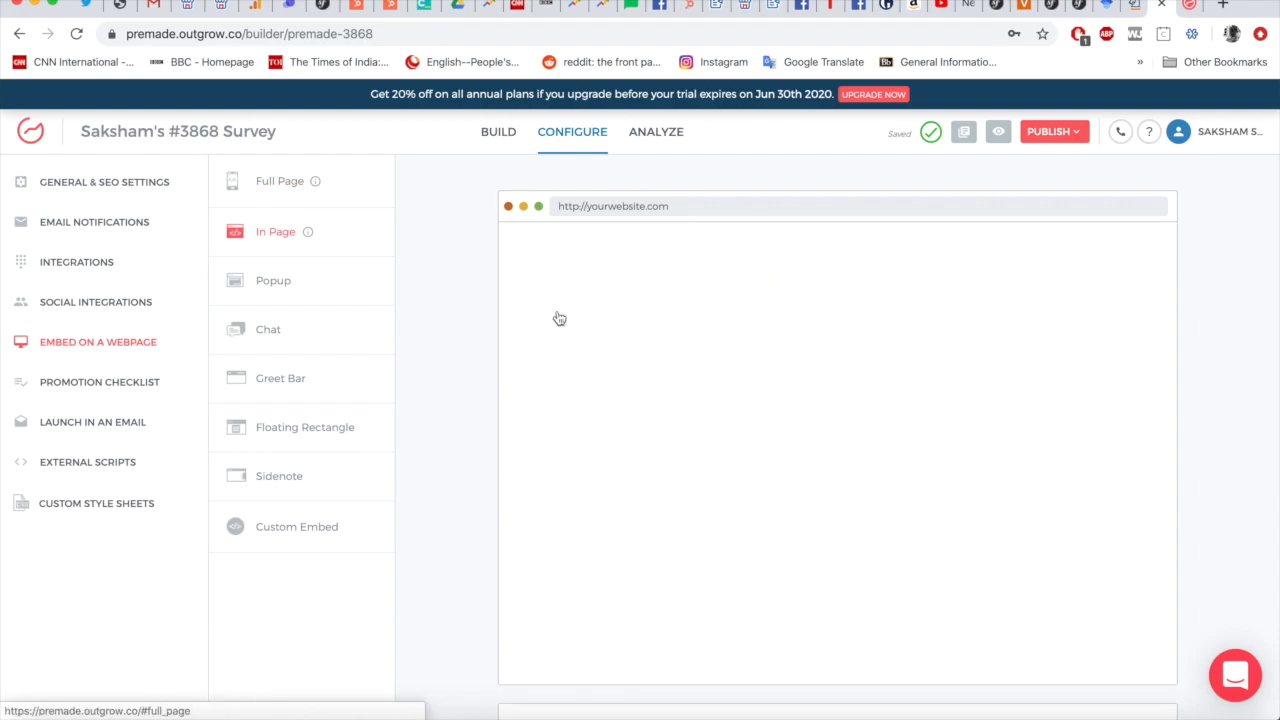
pyautogui.scroll(-3, 729, 377)
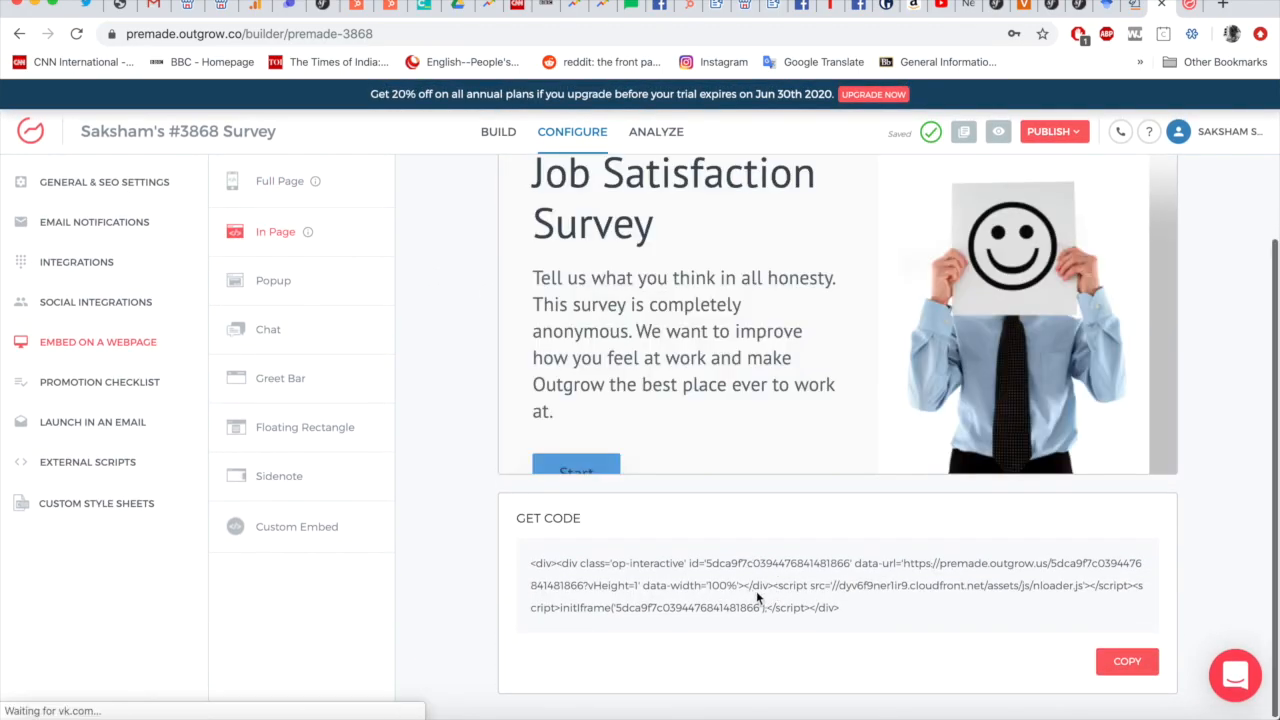
pyautogui.scroll(3, 457, 453)
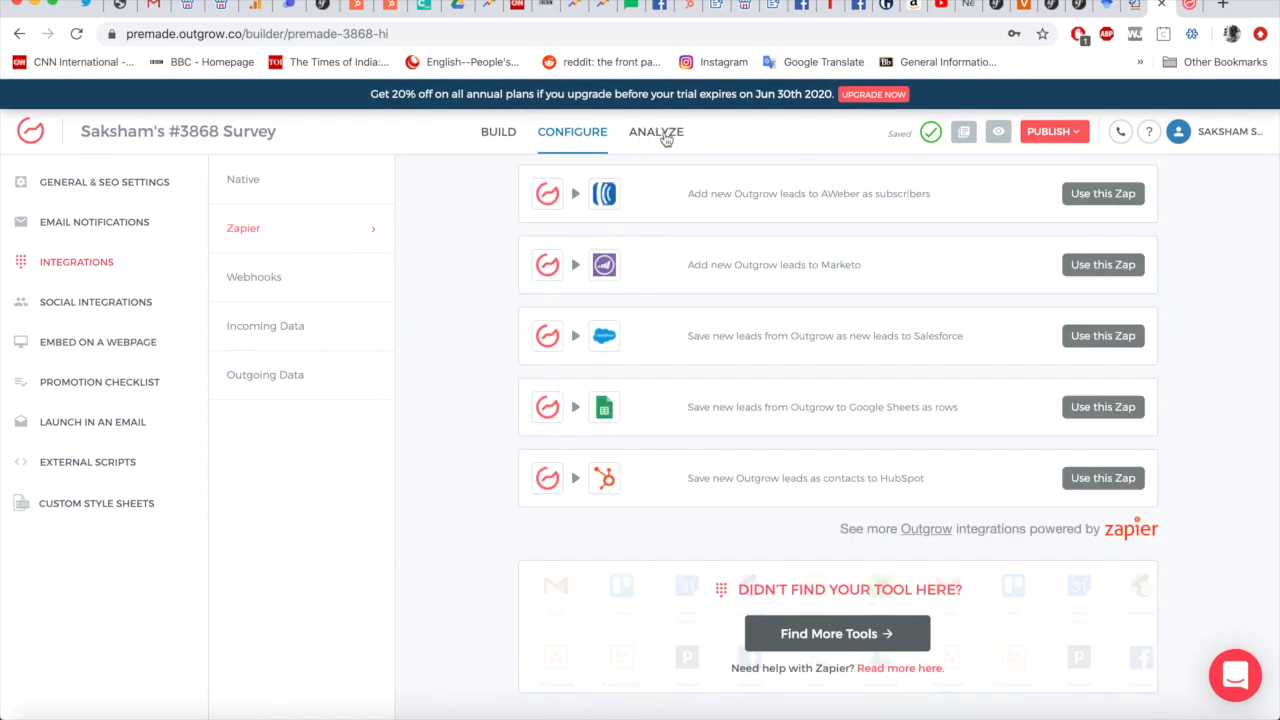
# Open the analytics overview and review the traffic, geography, device, traffic source and browser charts.
pyautogui.click(656, 132)
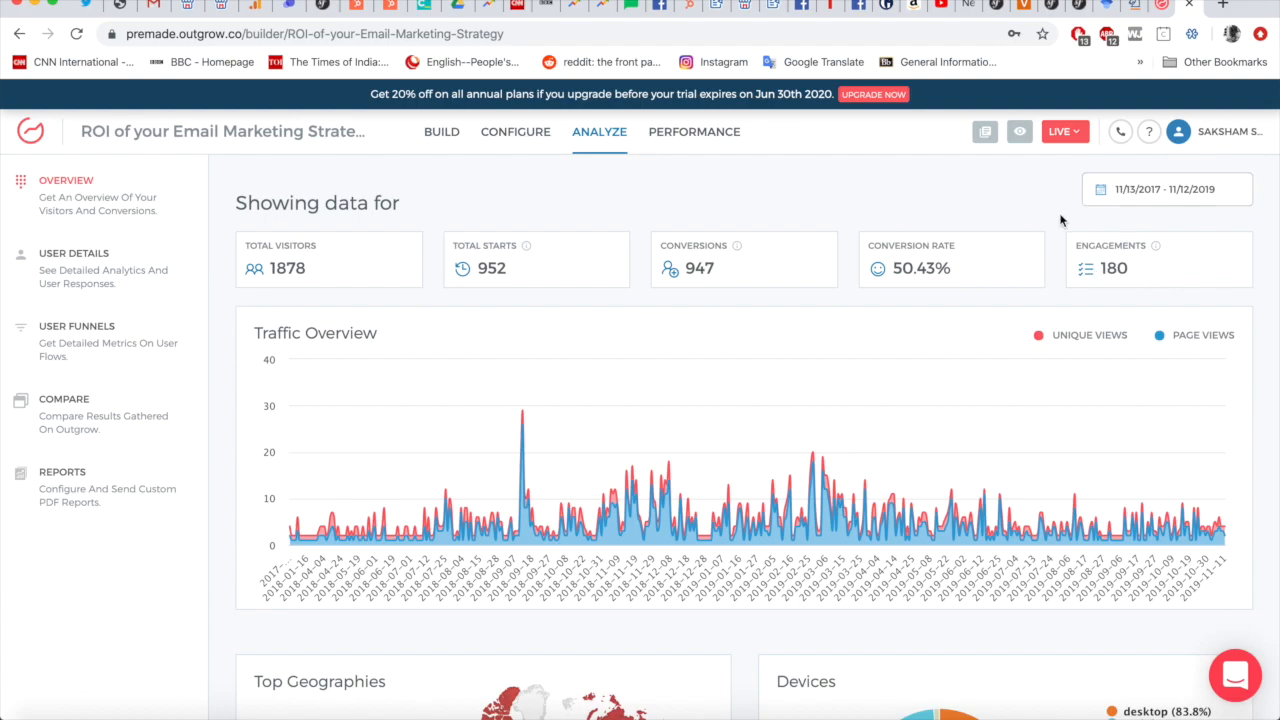
pyautogui.scroll(-3, 900, 420)
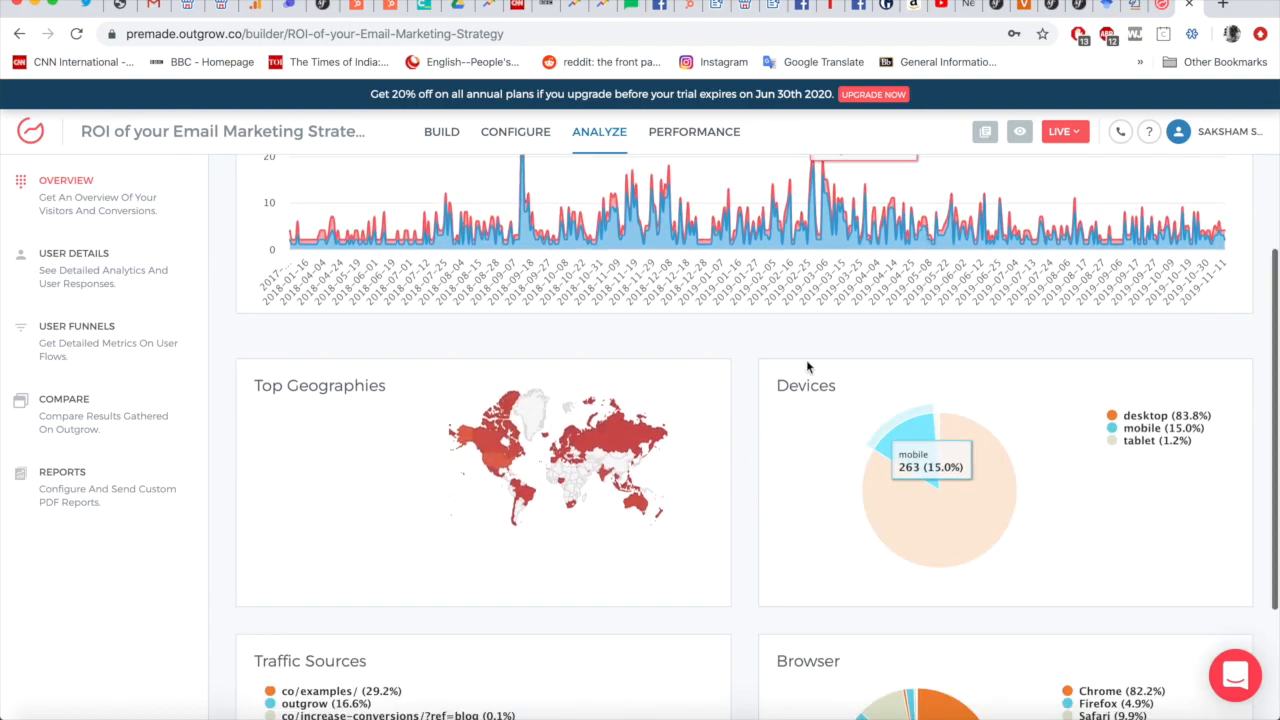
pyautogui.scroll(-2, 772, 368)
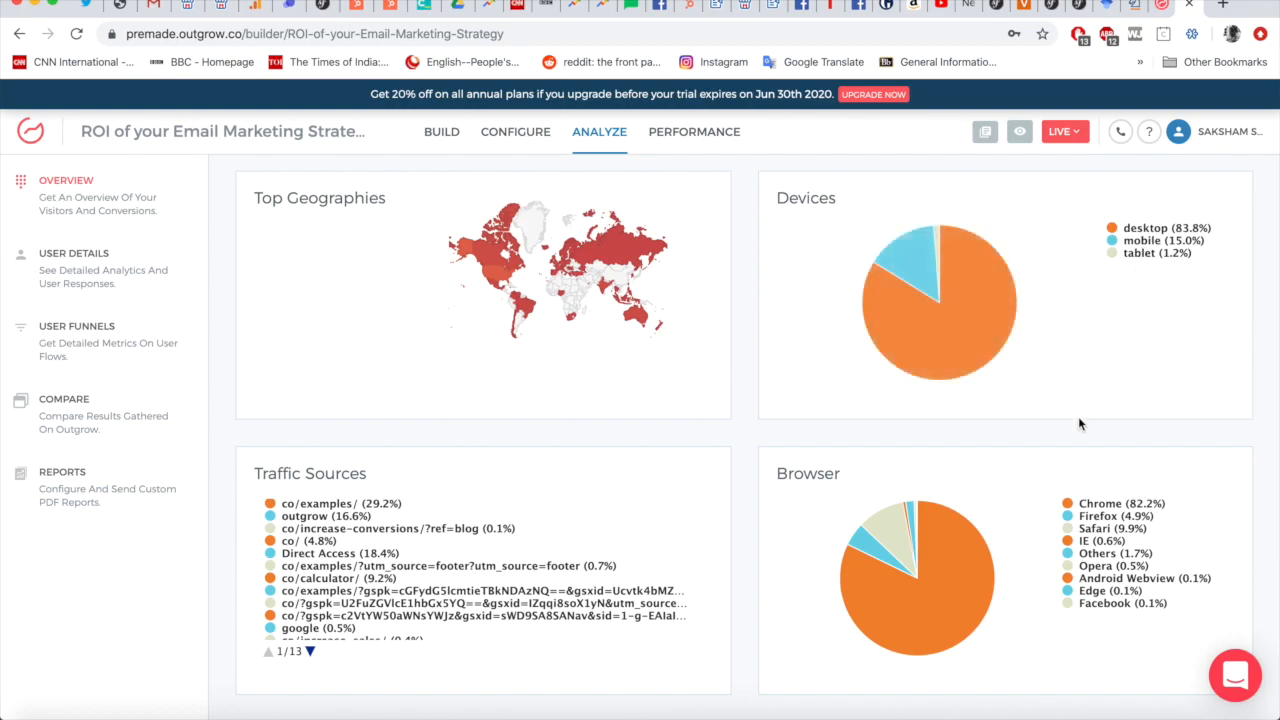
# Preview the email marketing ROI calculator in the mobile layout down to its result, and open its general settings.
pyautogui.click(443, 137)
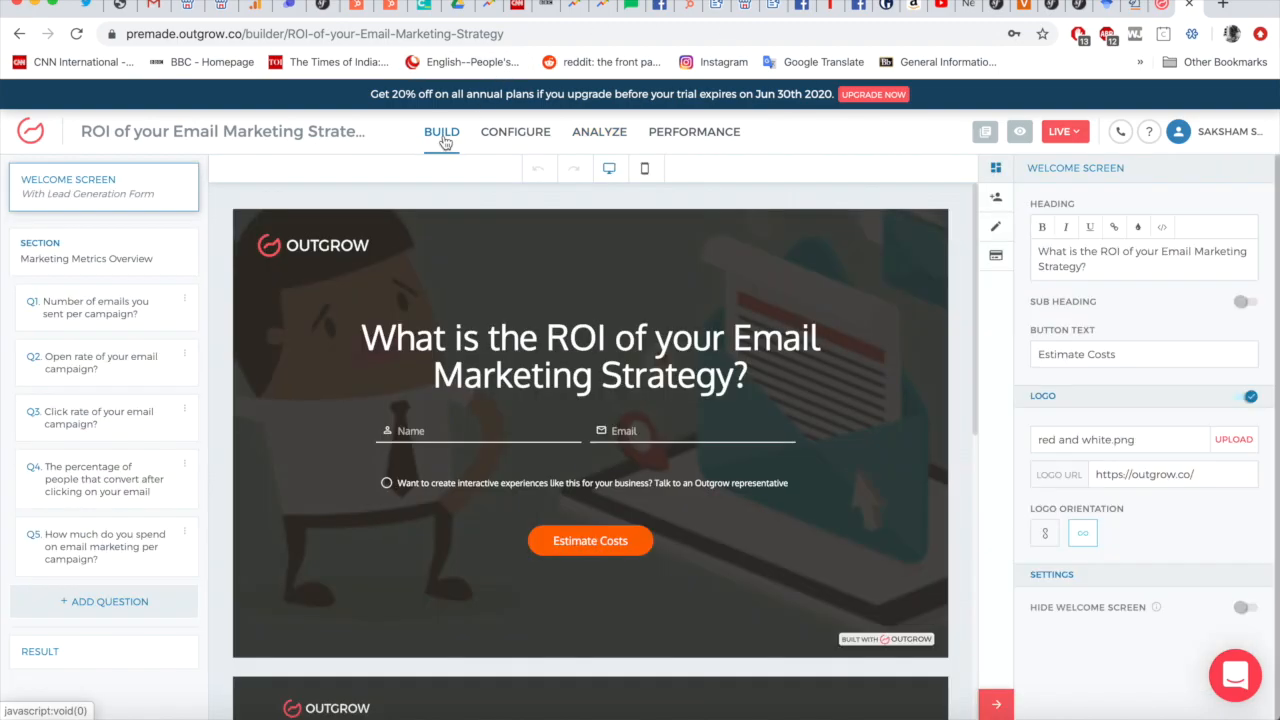
pyautogui.click(645, 168)
pyautogui.scroll(-10, 770, 348)
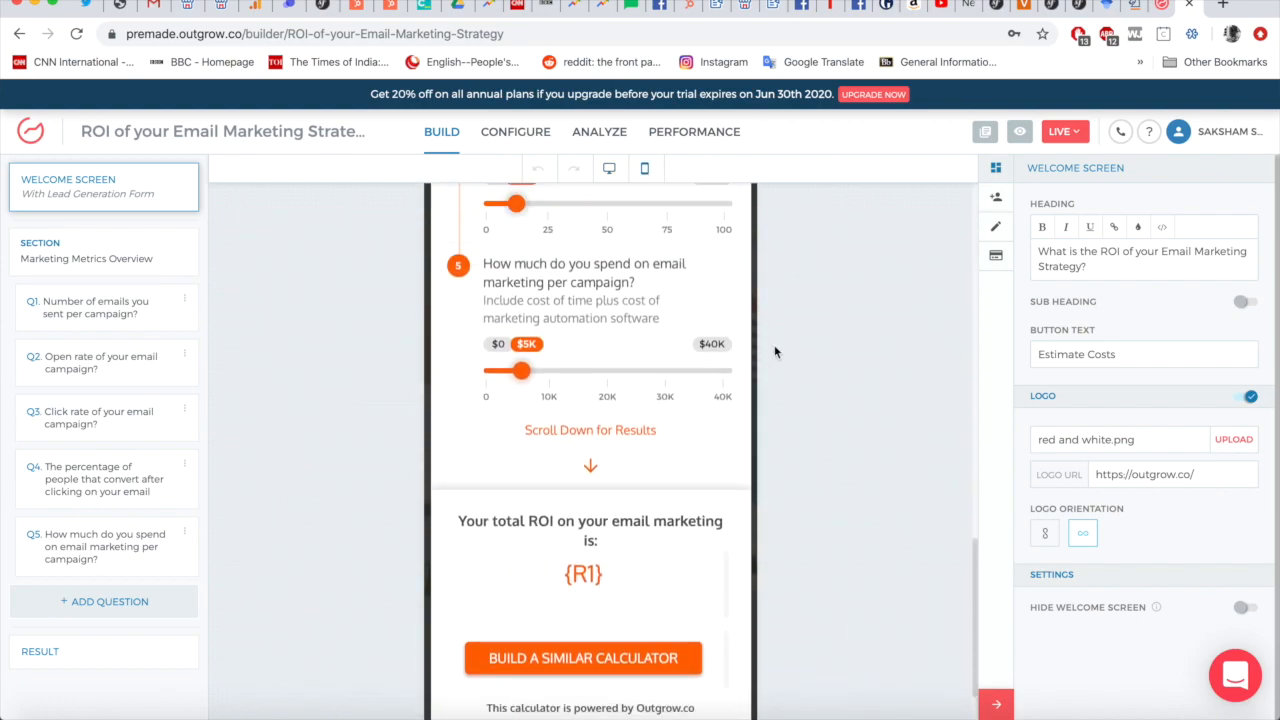
pyautogui.click(536, 140)
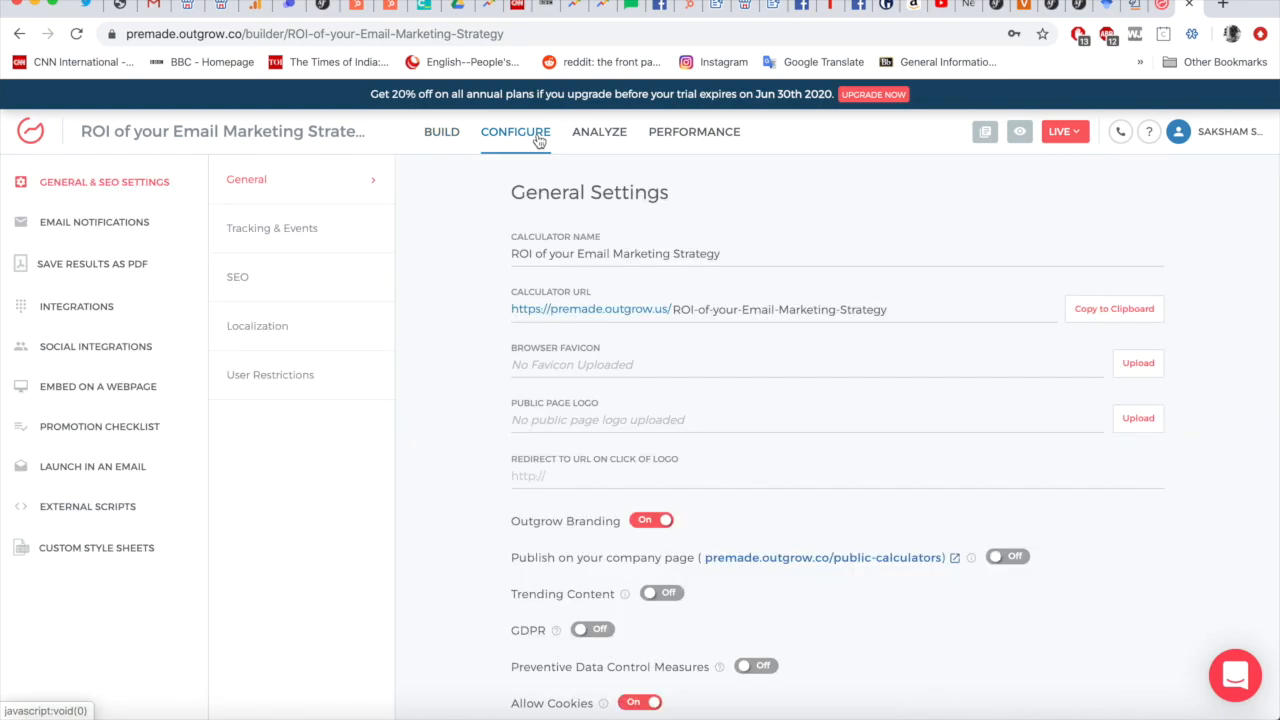
# Return to the calculator's analytics and examine the leads table in User Details, including its additional columns.
pyautogui.click(618, 143)
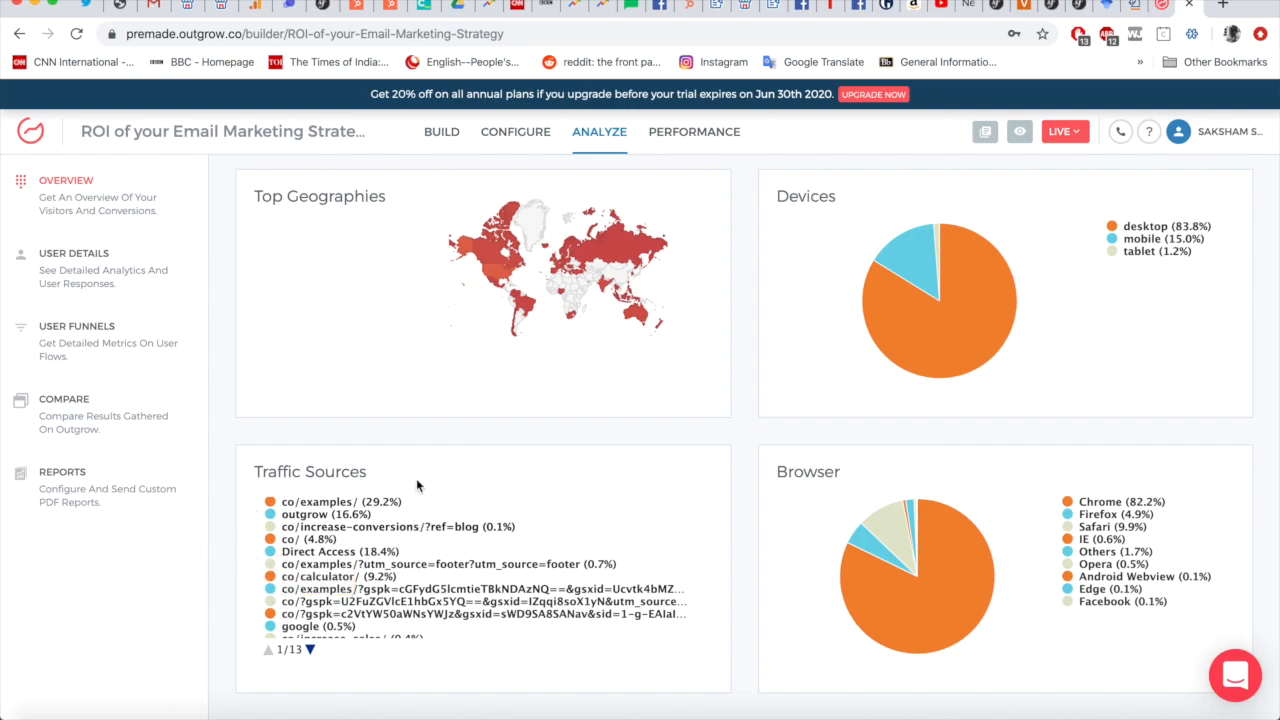
pyautogui.scroll(-1, 370, 601)
pyautogui.click(104, 270)
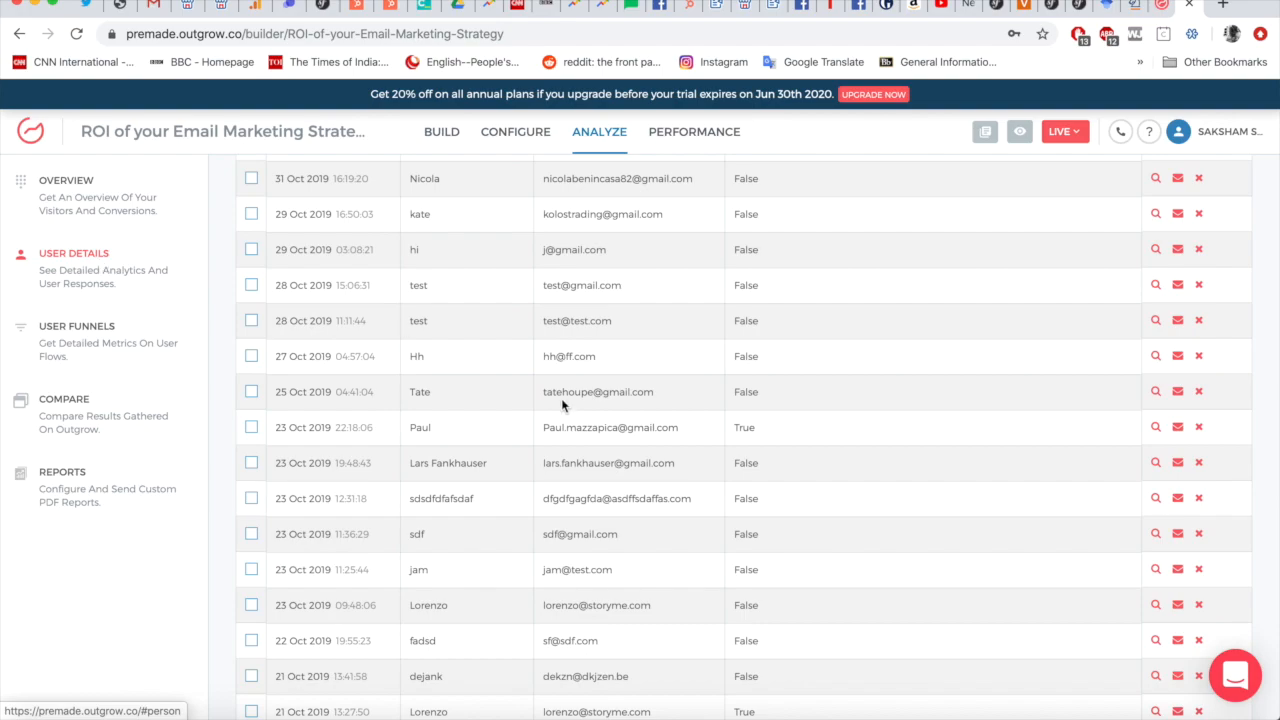
pyautogui.scroll(5, 570, 410)
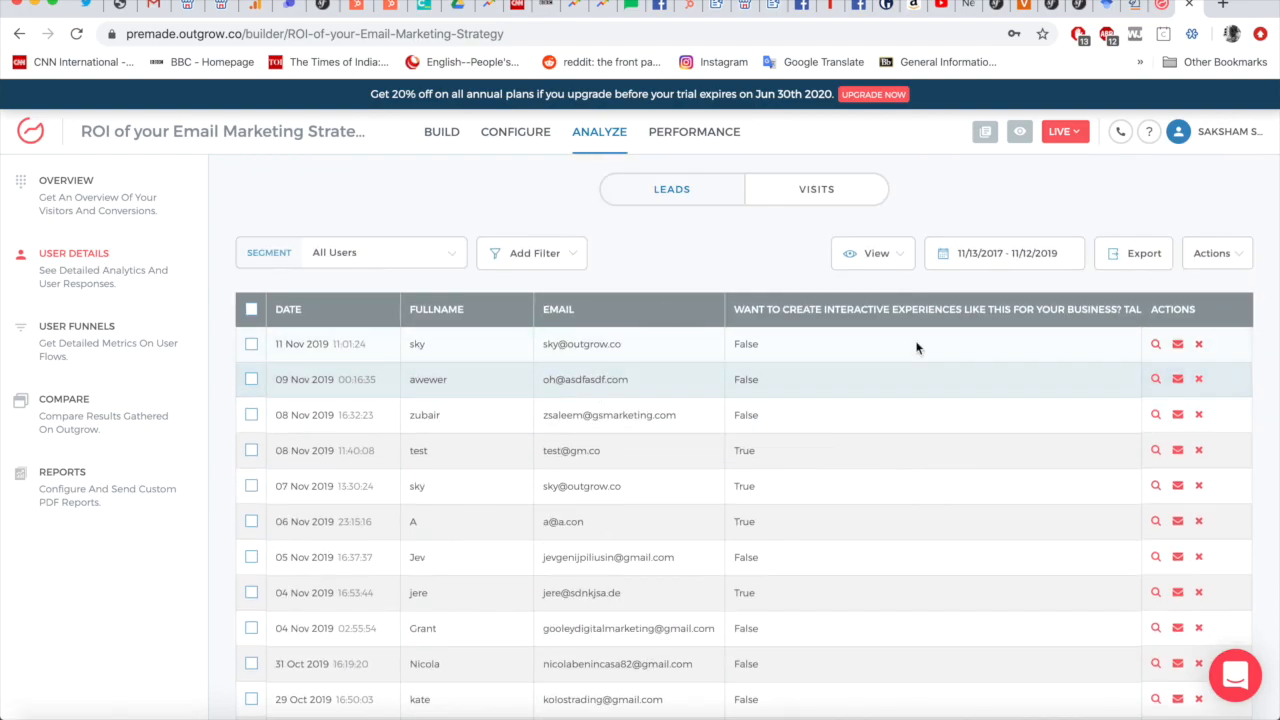
pyautogui.hscroll(4, 915, 340)
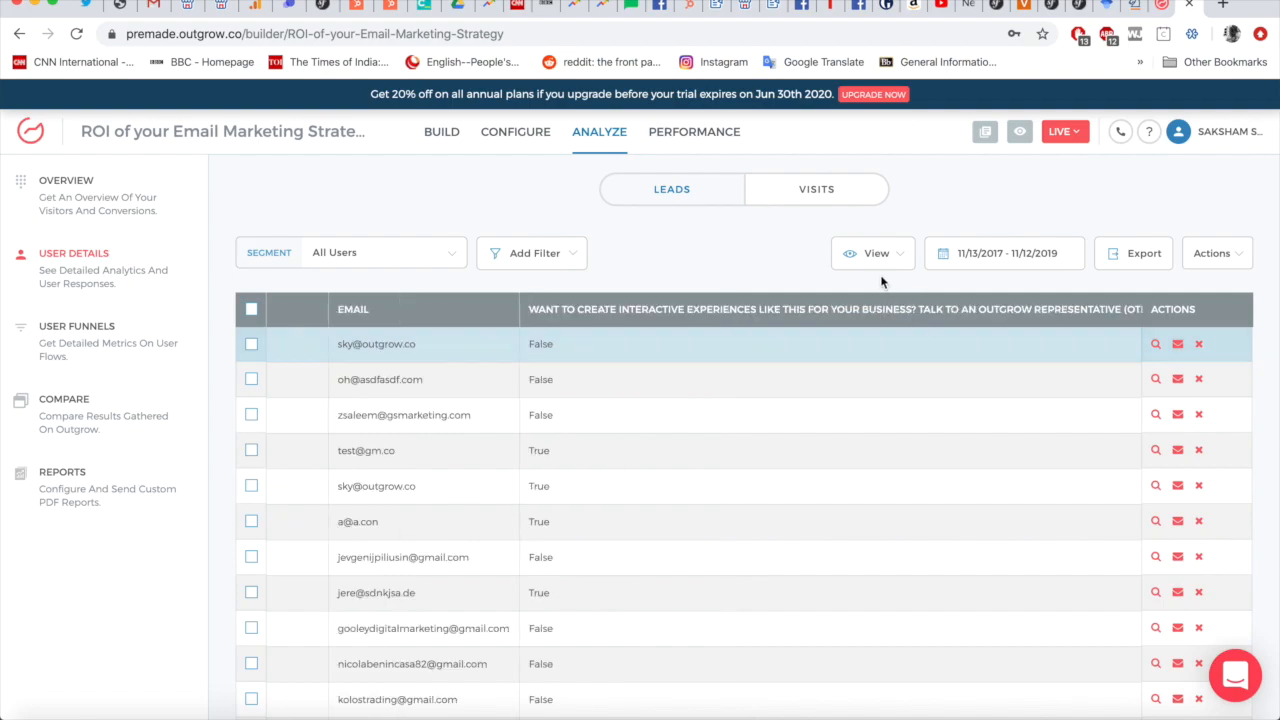
pyautogui.hscroll(-4, 603, 385)
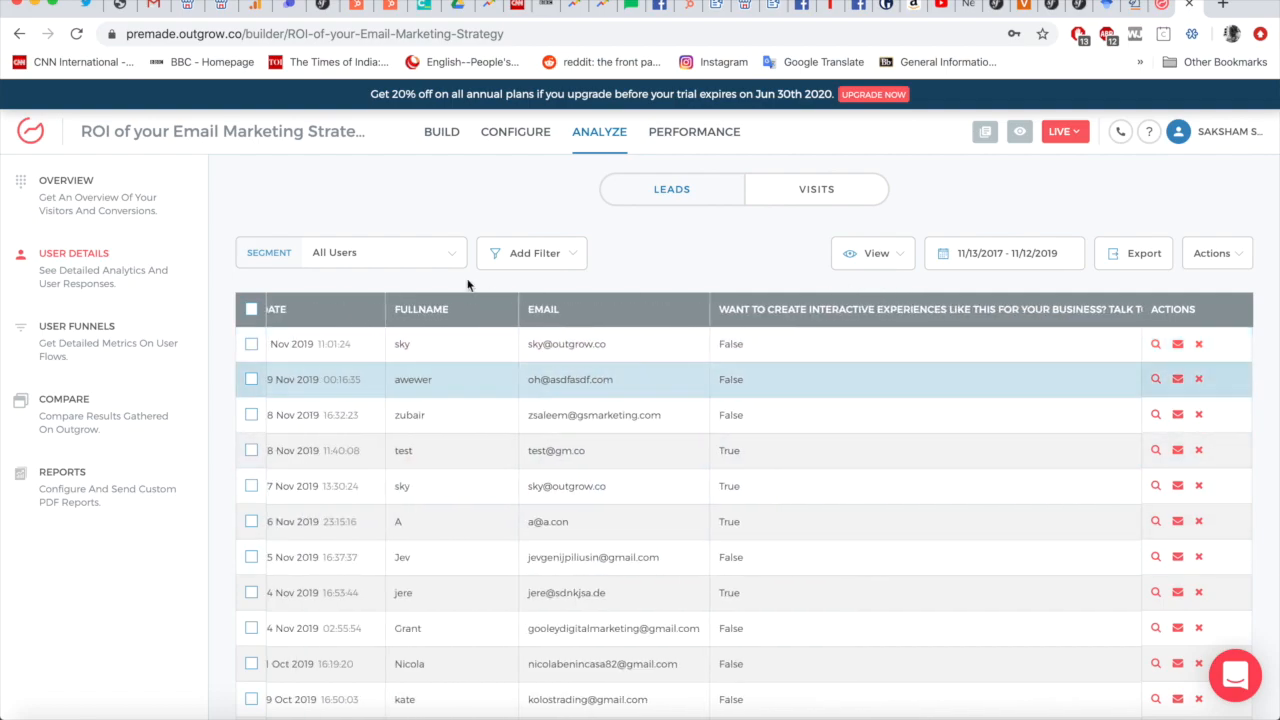
# Review the available lead filters and add a fullname filter with the Is condition, leaving its value empty.
pyautogui.click(523, 256)
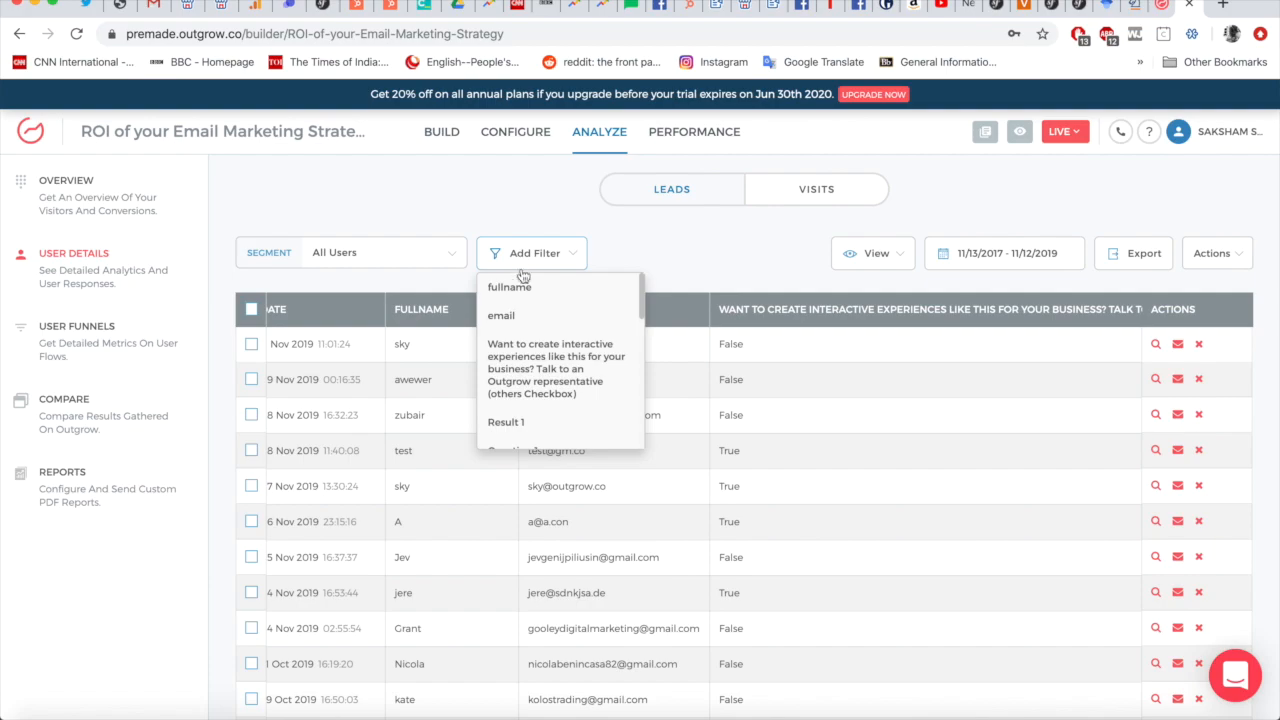
pyautogui.scroll(-5, 543, 369)
pyautogui.scroll(-2, 543, 368)
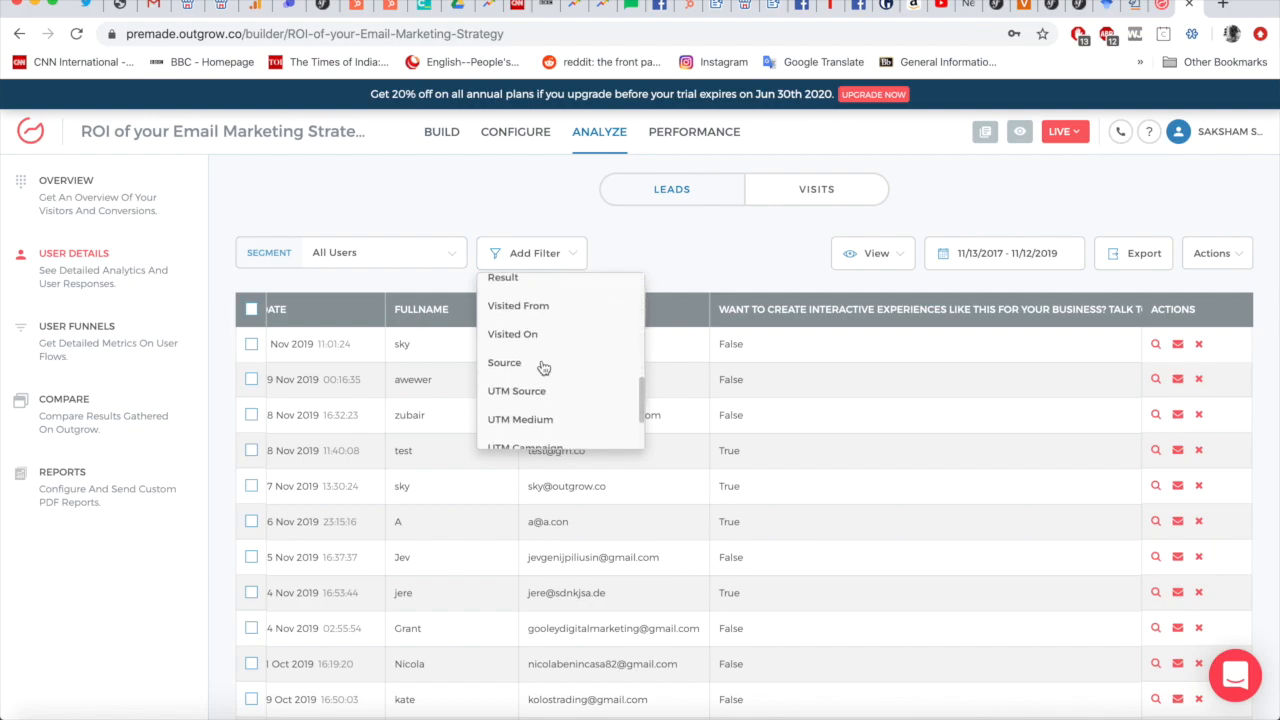
pyautogui.scroll(10, 543, 366)
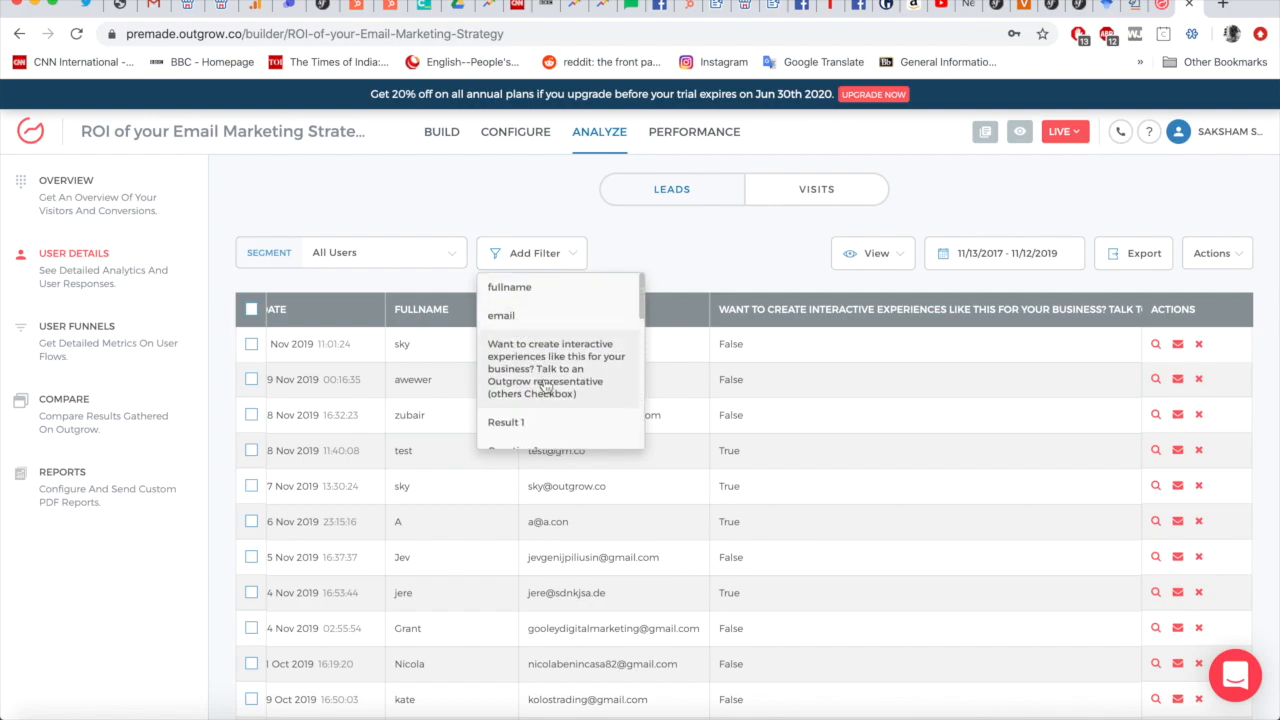
pyautogui.click(531, 288)
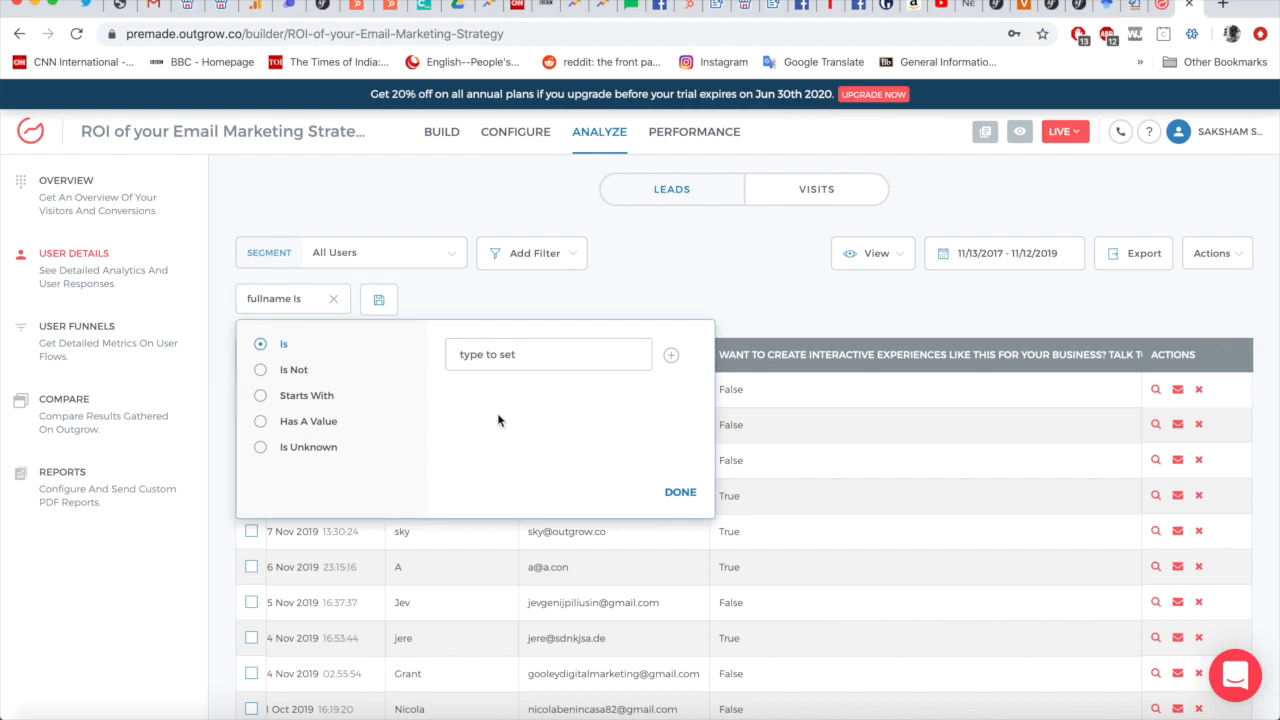
pyautogui.click(753, 296)
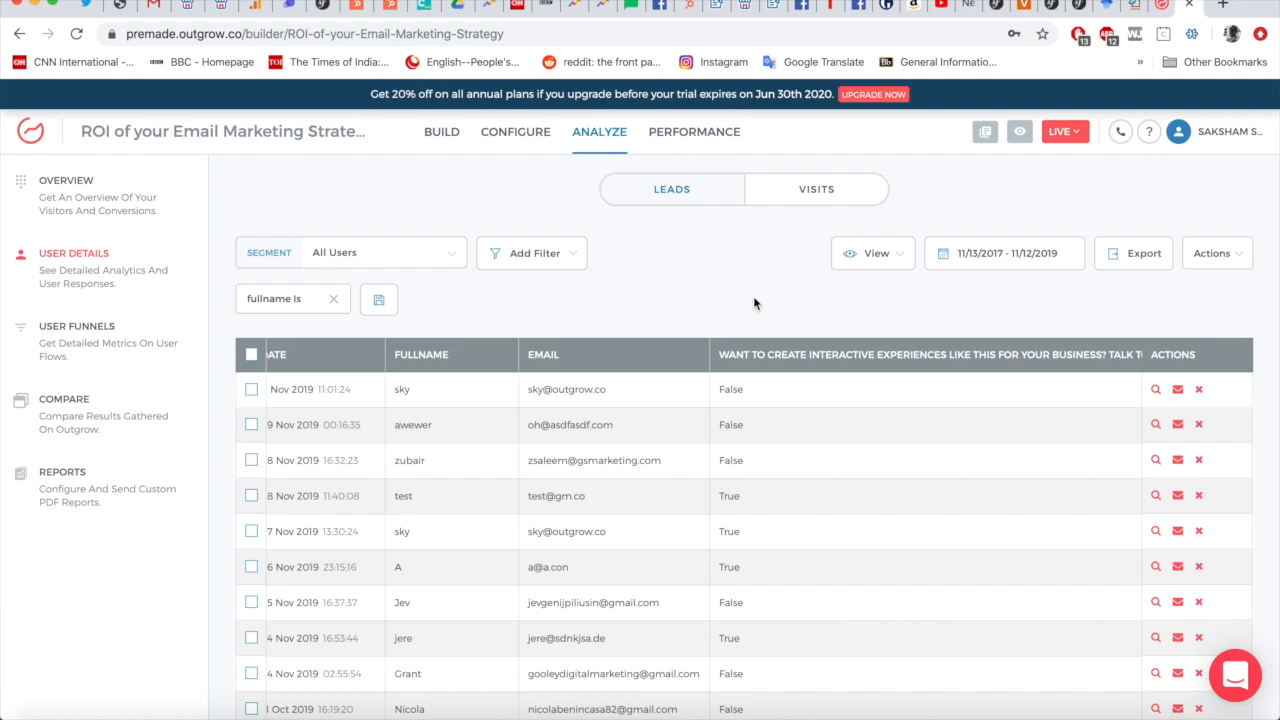
# Check the date range options for the leads without changing them, and look through the rest of the leads table.
pyautogui.click(972, 256)
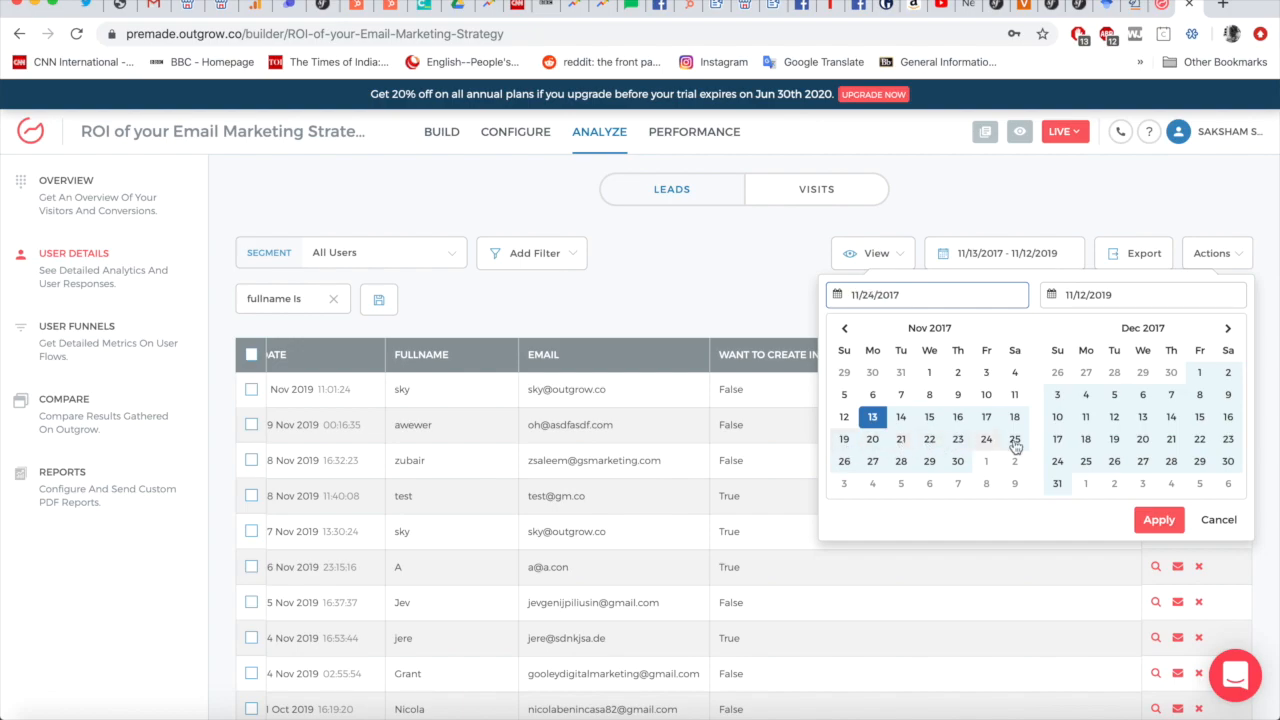
pyautogui.click(769, 308)
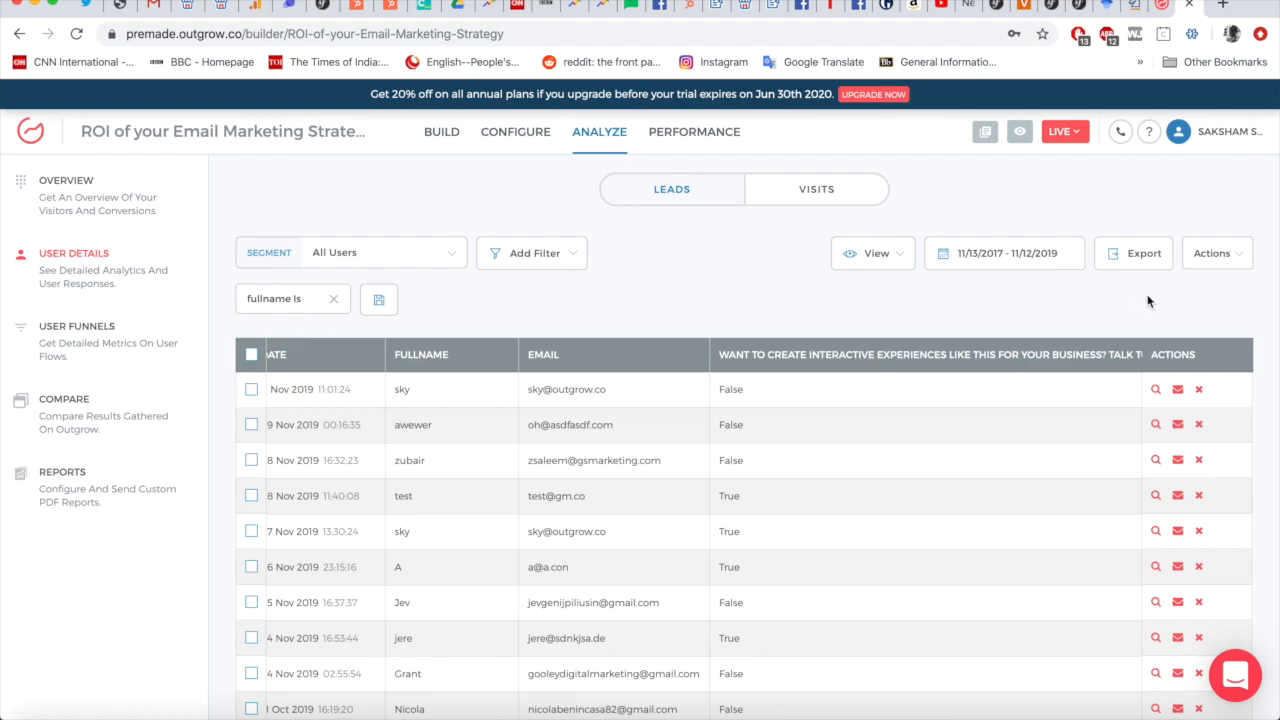
pyautogui.scroll(-10, 1130, 347)
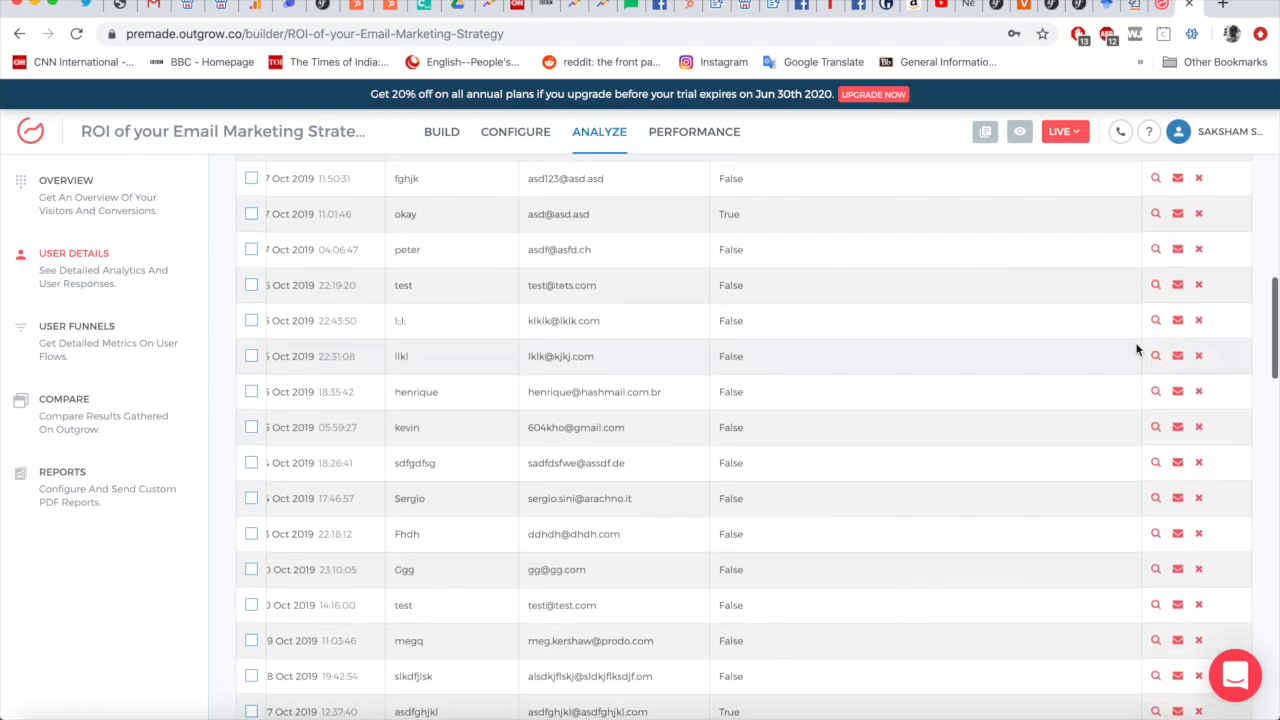
pyautogui.scroll(10, 1136, 348)
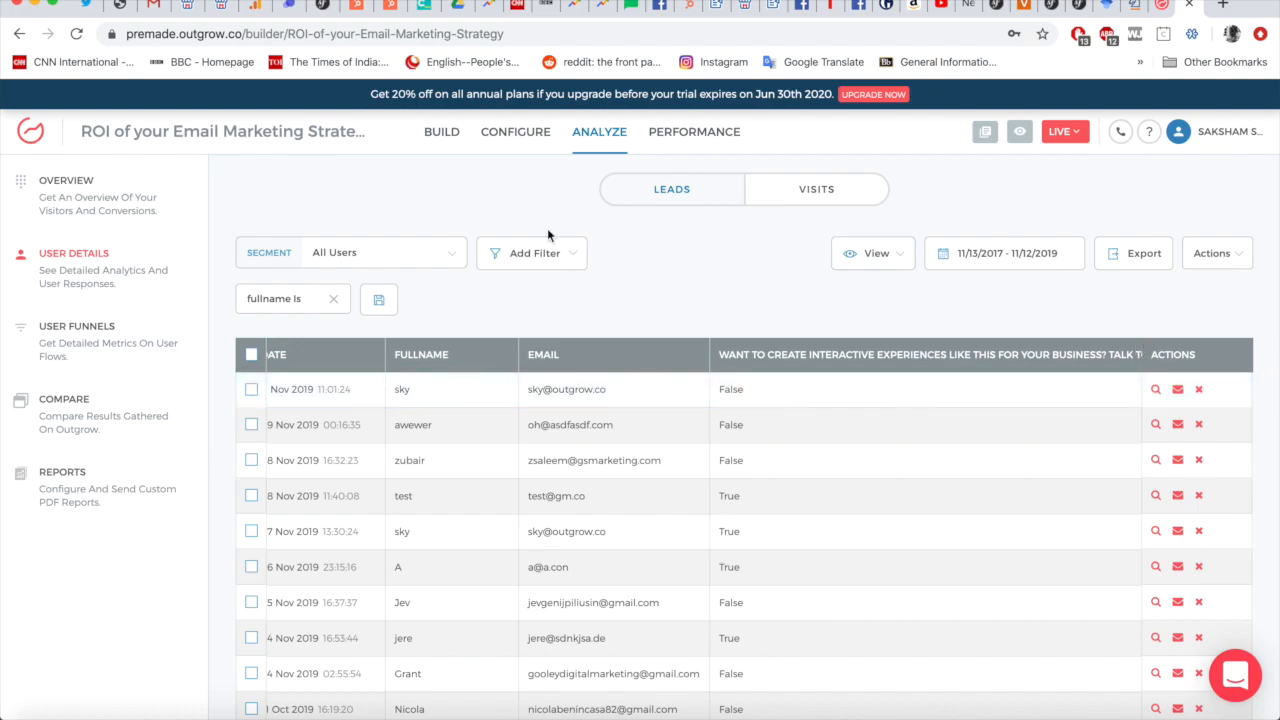
# Revisit the calculator's build, configure and analyze sections, review its performance scores and improvement suggestions, and return to the builder.
pyautogui.click(450, 147)
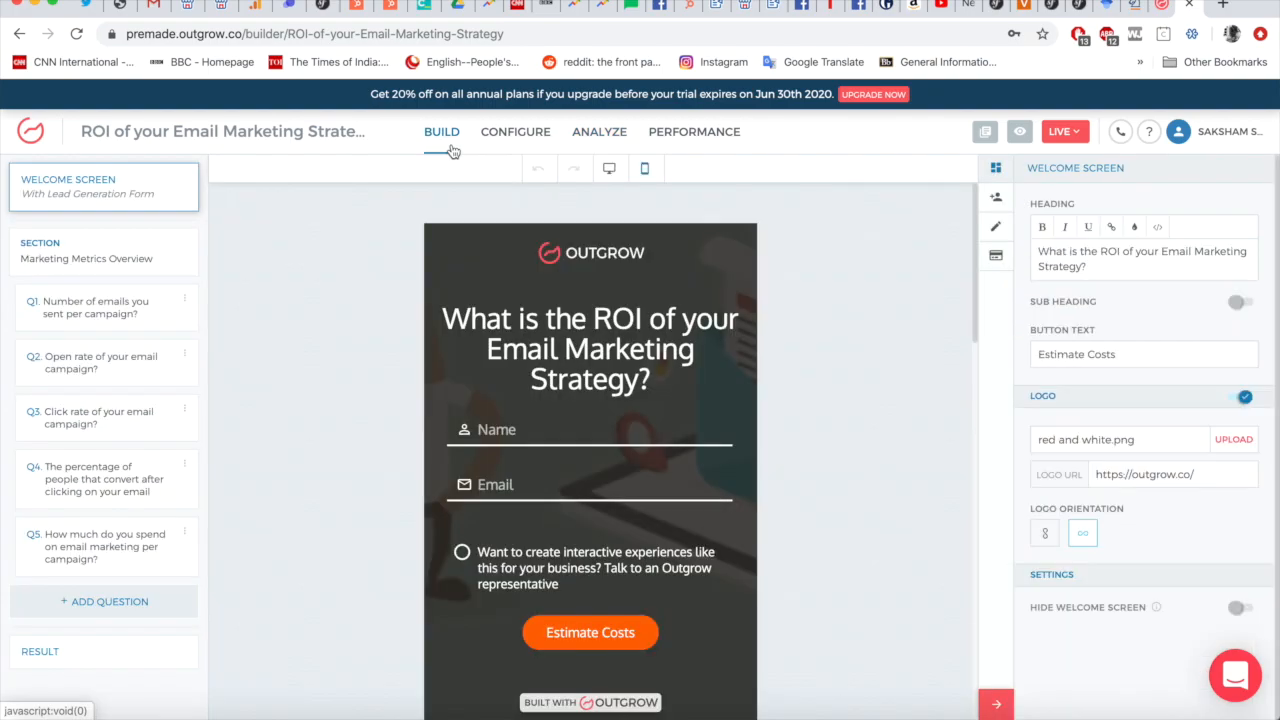
pyautogui.click(520, 134)
pyautogui.click(596, 138)
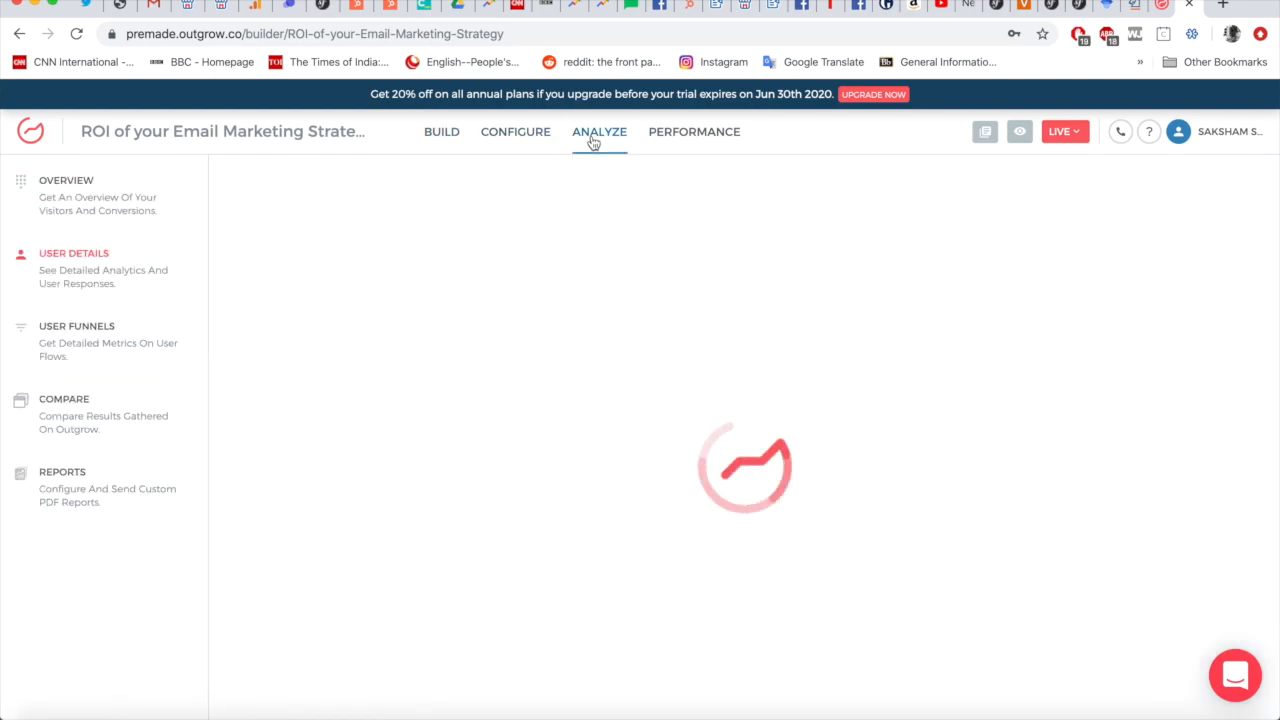
pyautogui.click(674, 138)
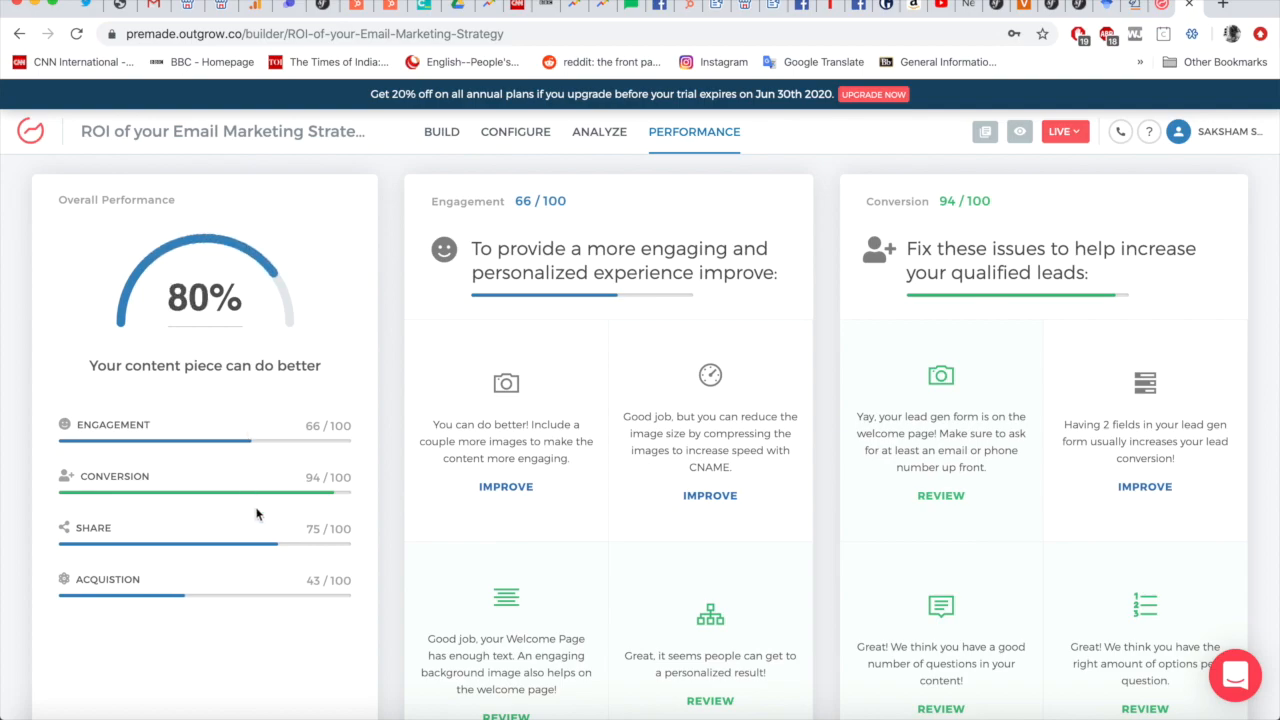
pyautogui.scroll(-5, 508, 392)
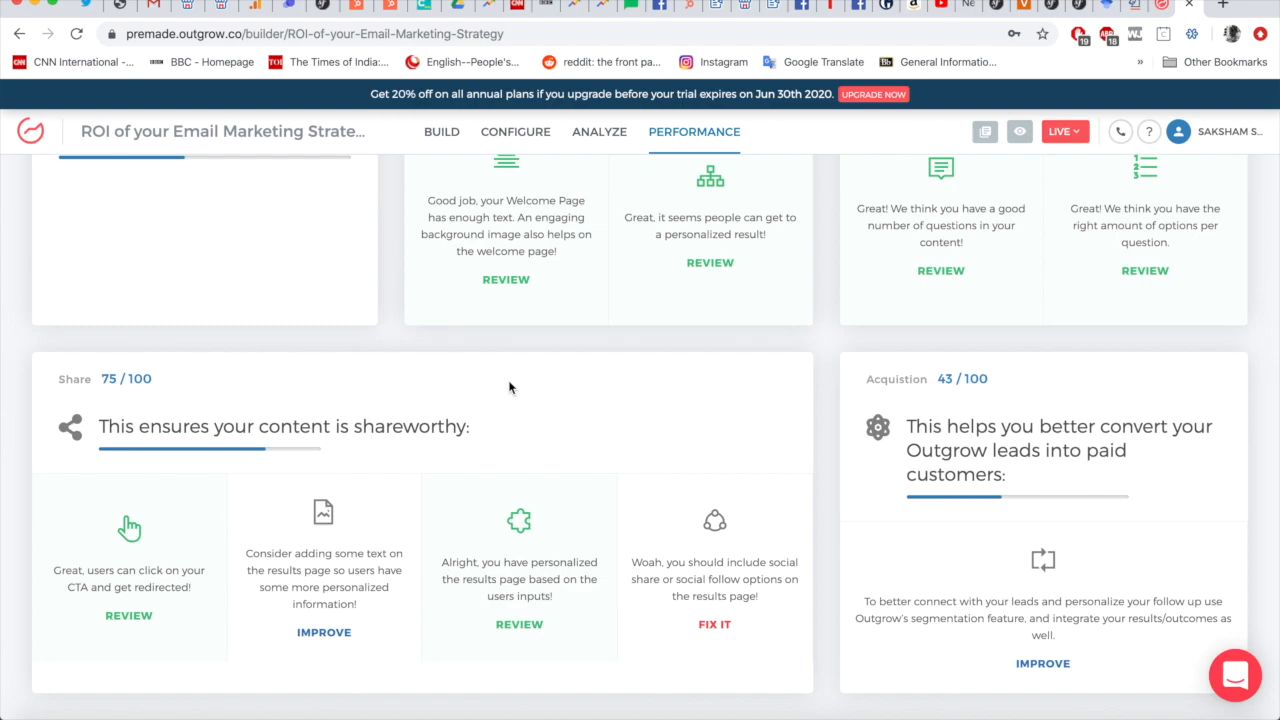
pyautogui.scroll(5, 508, 388)
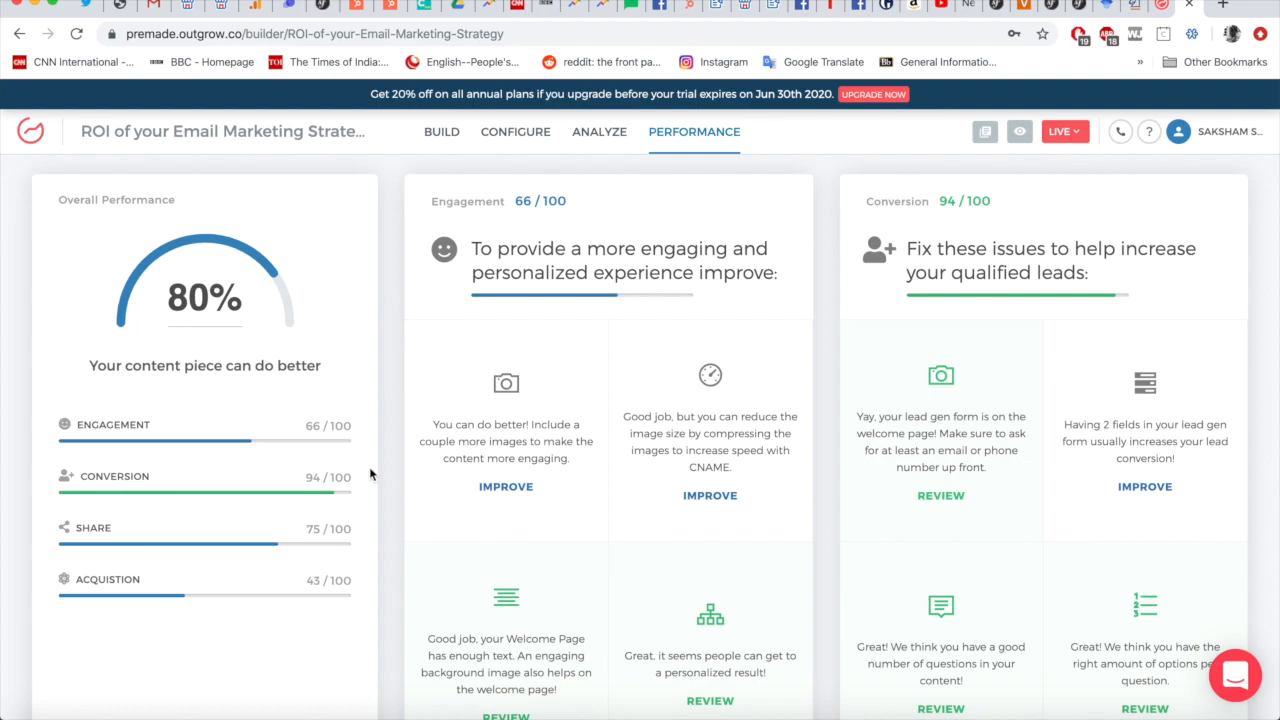
pyautogui.click(432, 140)
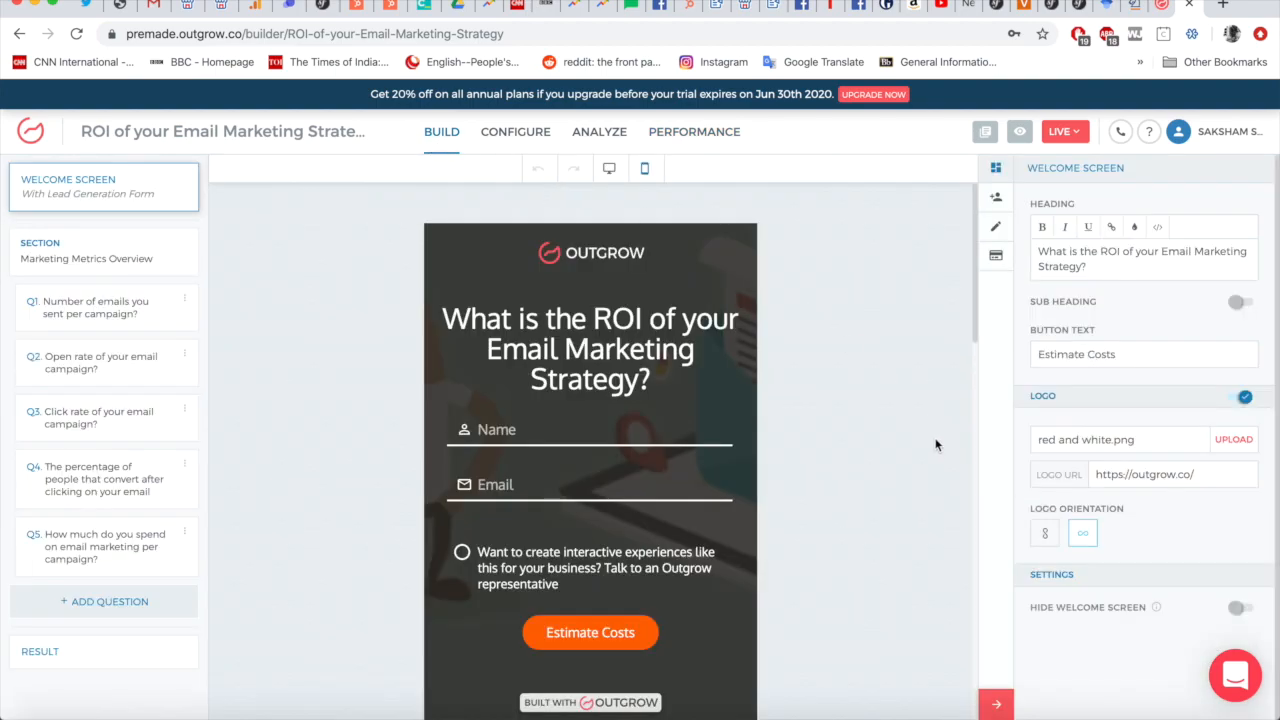